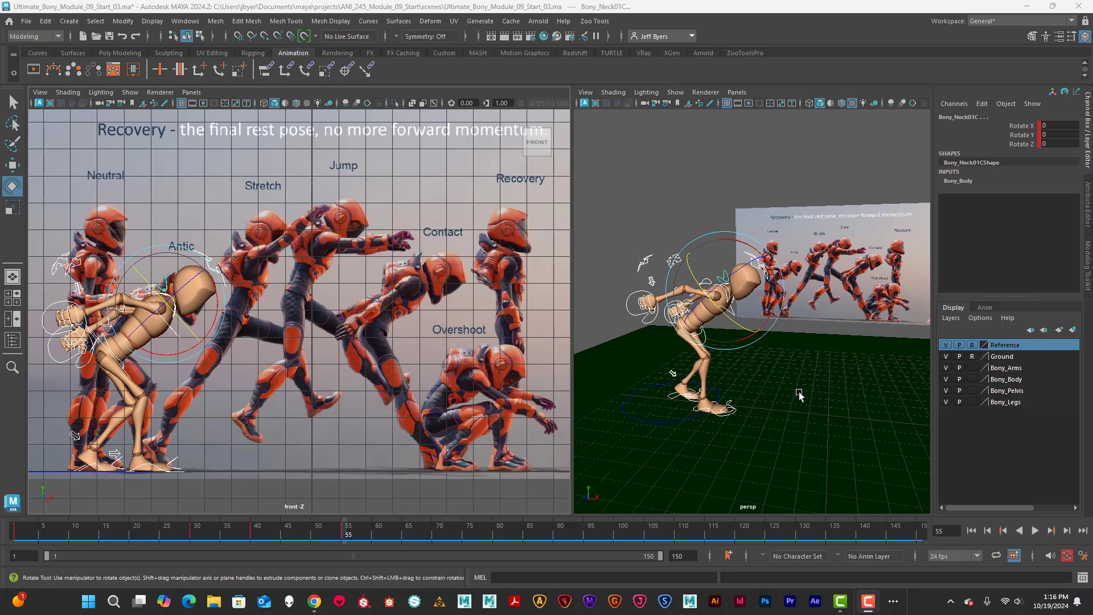
Inspect the character's antic pose at frame 55 from the perspective view, with the root control selected
left_click_drag(789, 392, 751, 378, "alt")
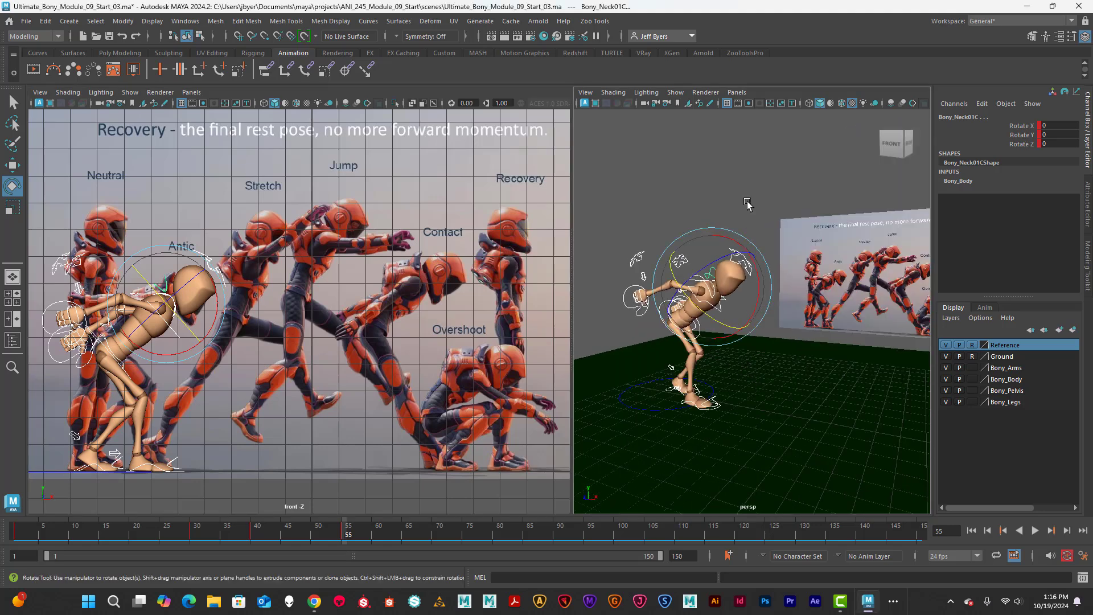
key("q")
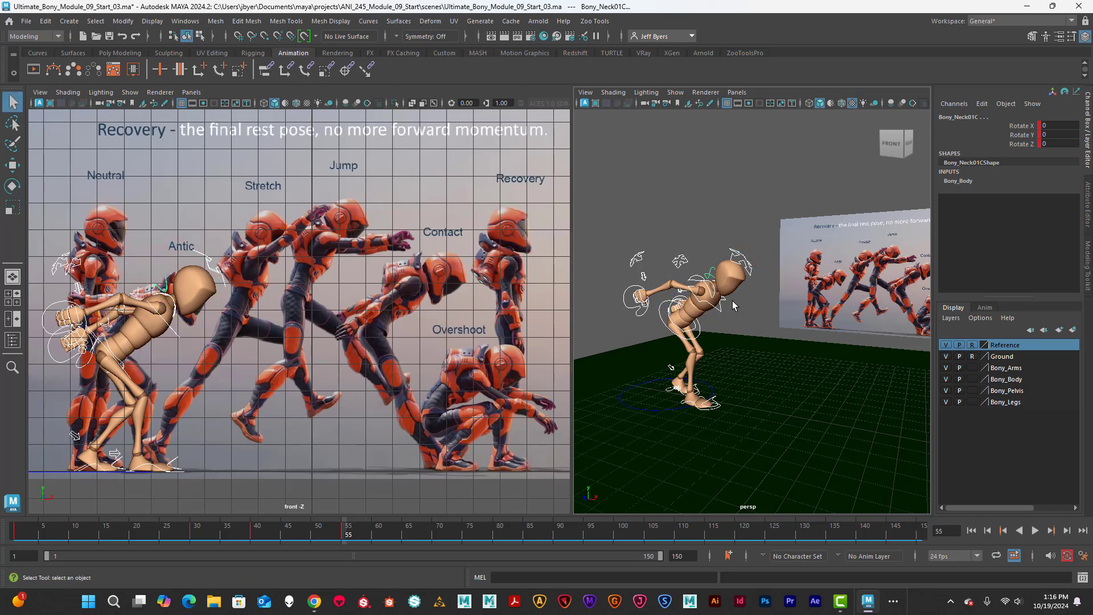
left_click(700, 335)
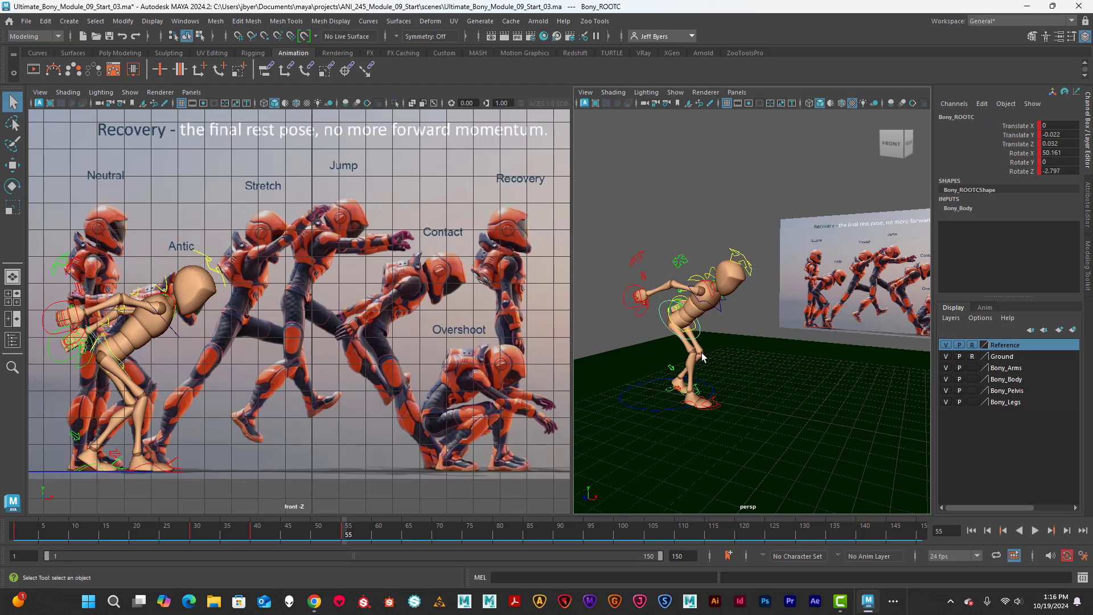
left_click_drag(702, 358, 708, 349, "alt")
scroll(708, 349, "up", 2)
scroll(712, 348, "down", 2)
middle_click_drag(711, 348, 723, 337, "alt")
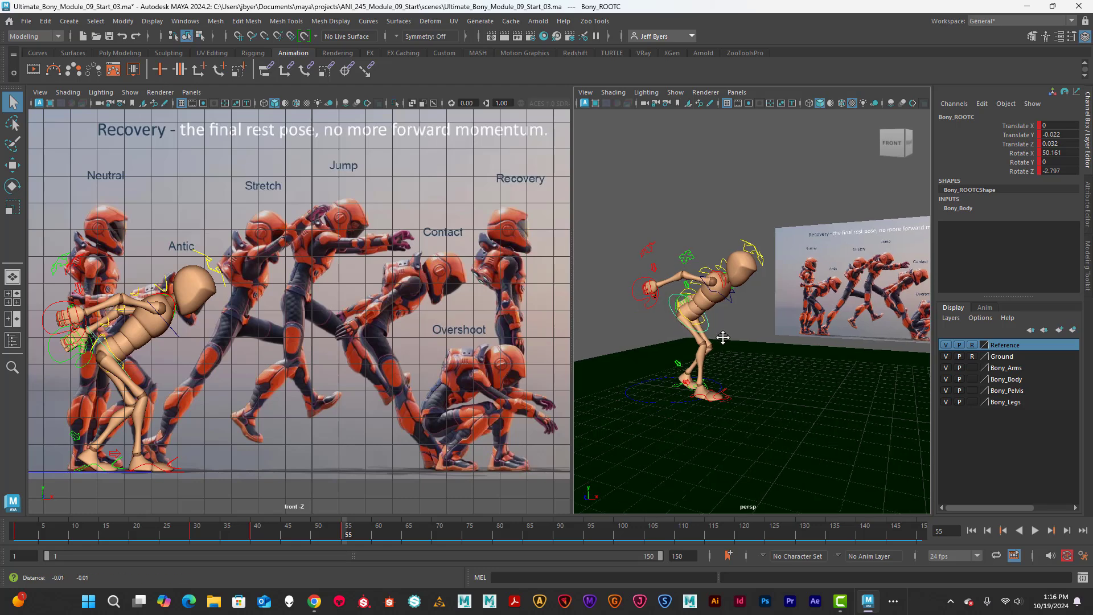
scroll(737, 336, "up", 3)
left_click_drag(753, 336, 759, 339, "alt")
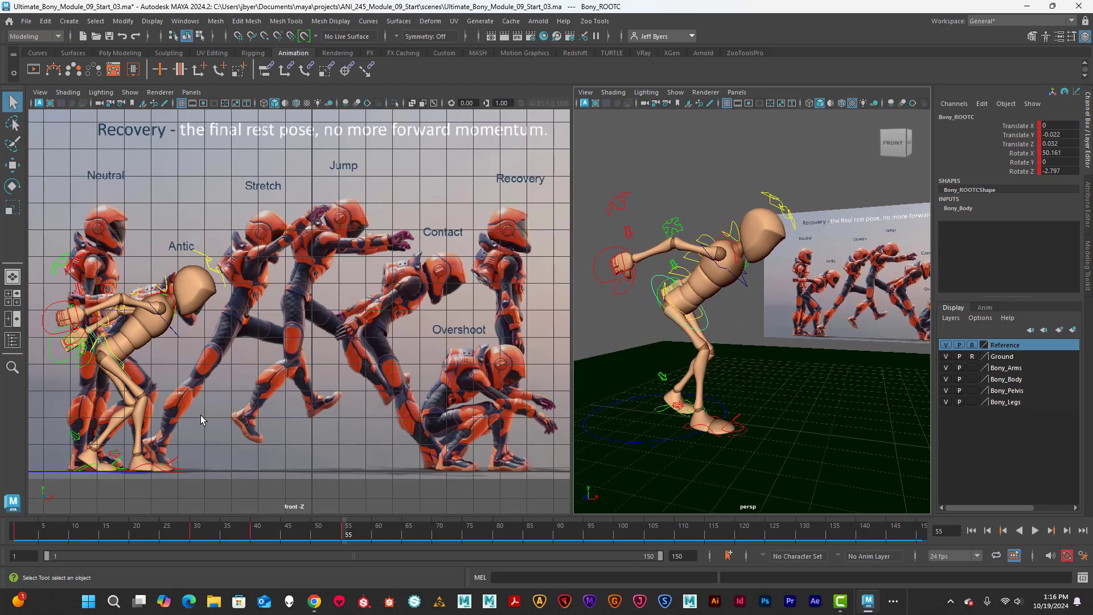
Set Heel Ball to 0 on the left foot control
left_click(93, 468)
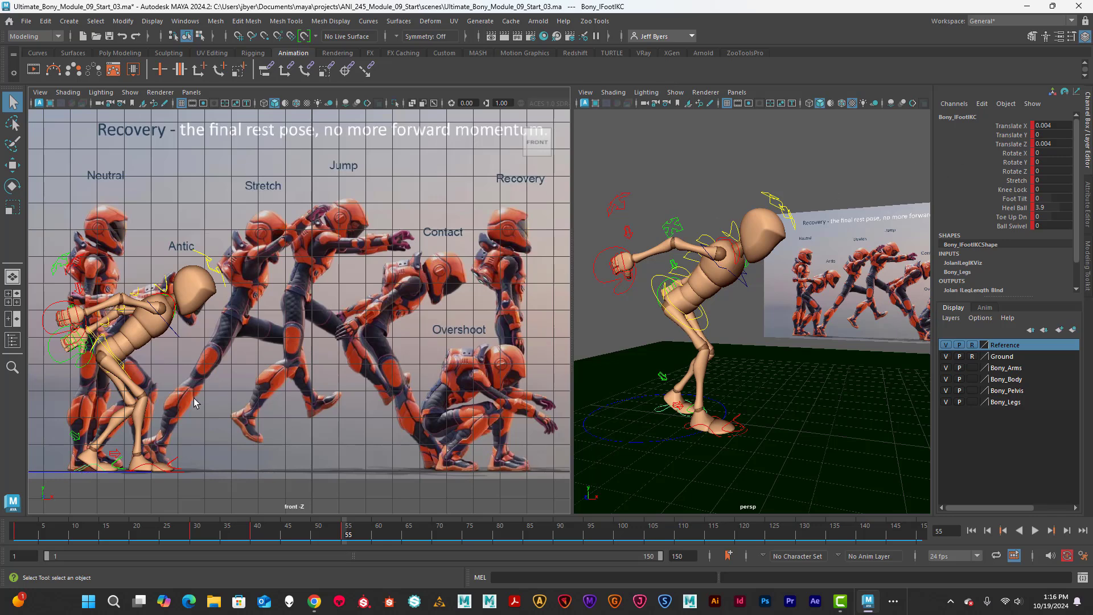
left_click(661, 410)
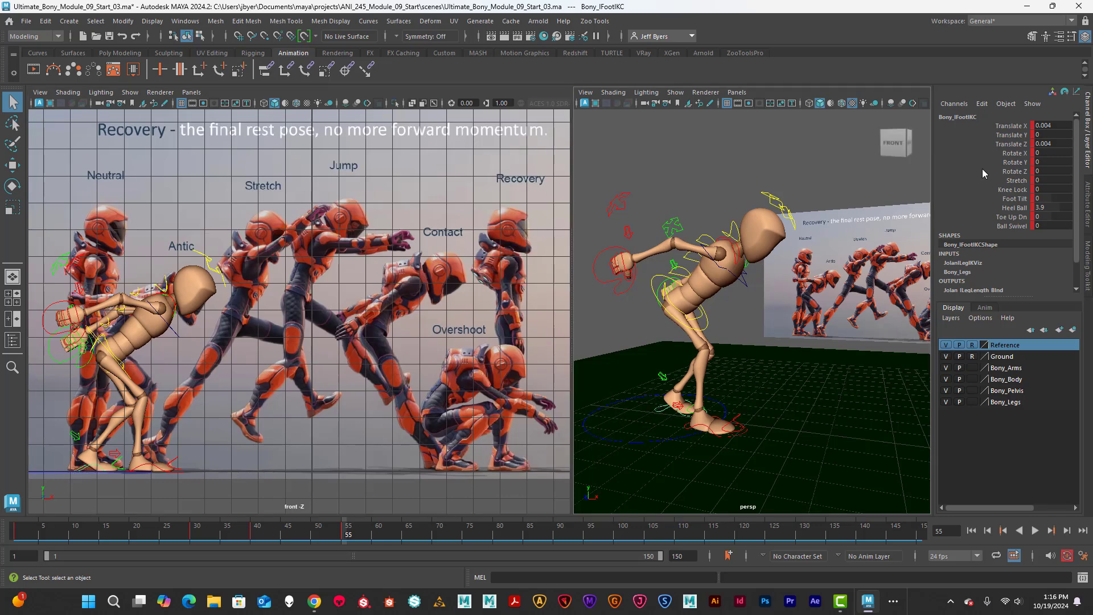
double_click(1043, 207)
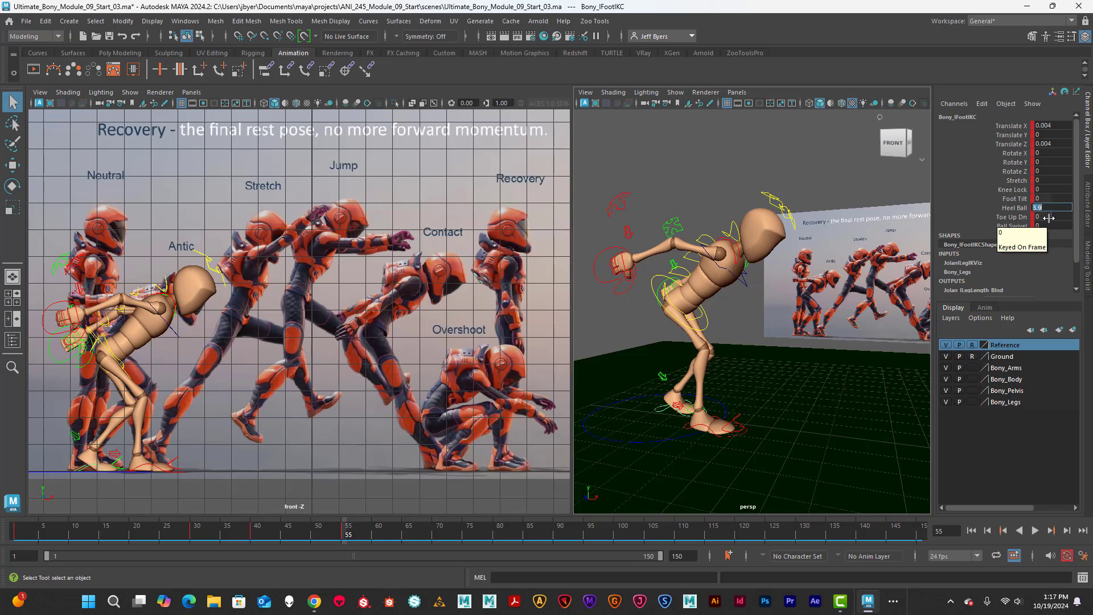
type("0")
key("Return")
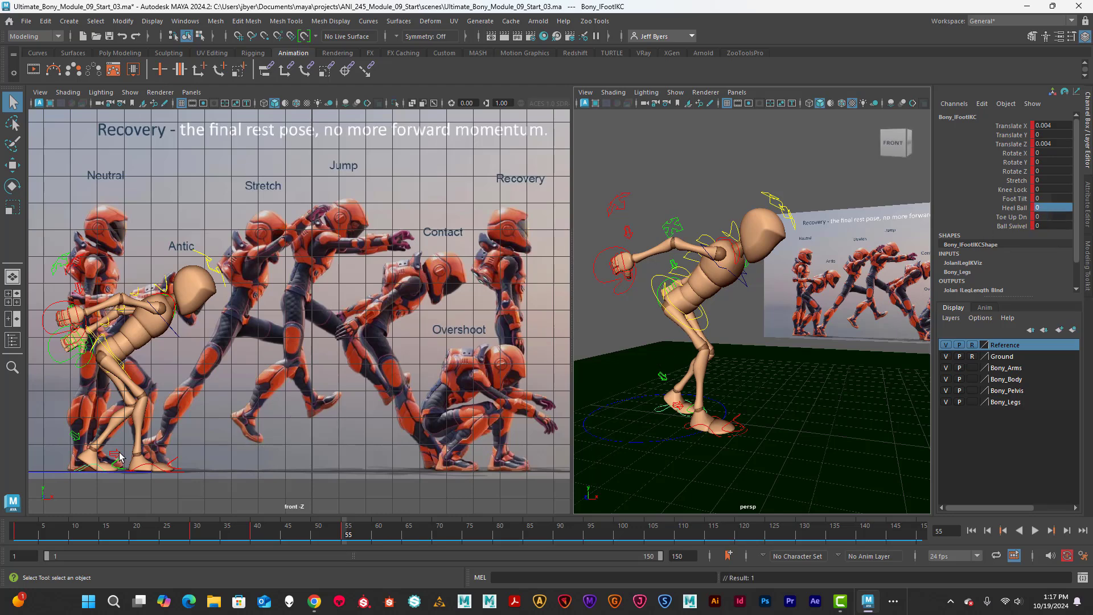
Raise the left heel by adjusting the foot control's Heel Ball to 5.8 and key it at frame 55
left_click(95, 470)
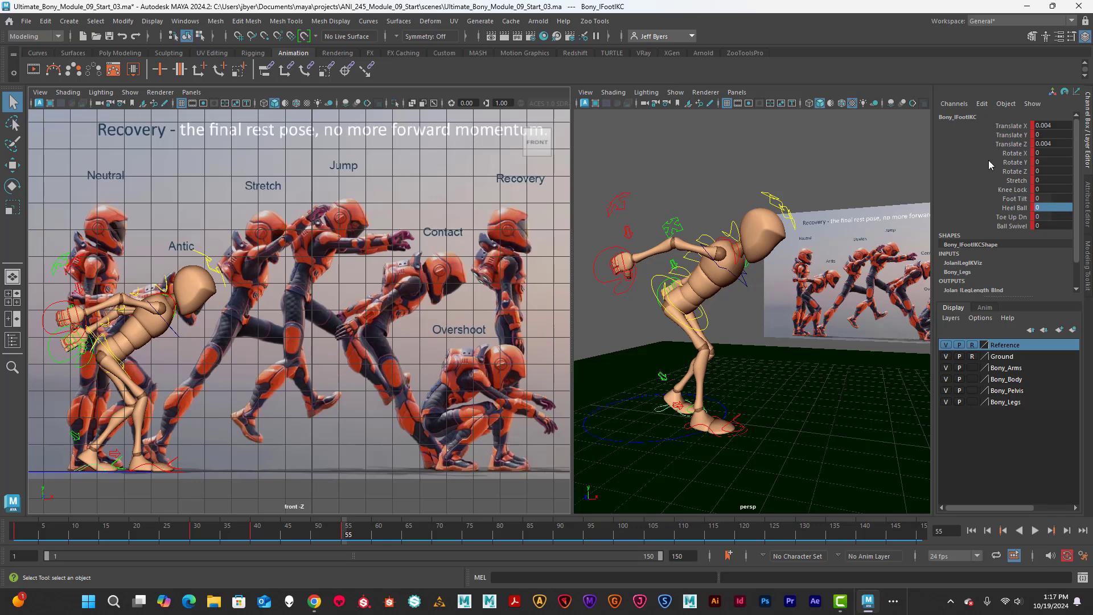
left_click(1005, 208)
middle_click_drag(666, 271, 695, 268)
double_click(1051, 208)
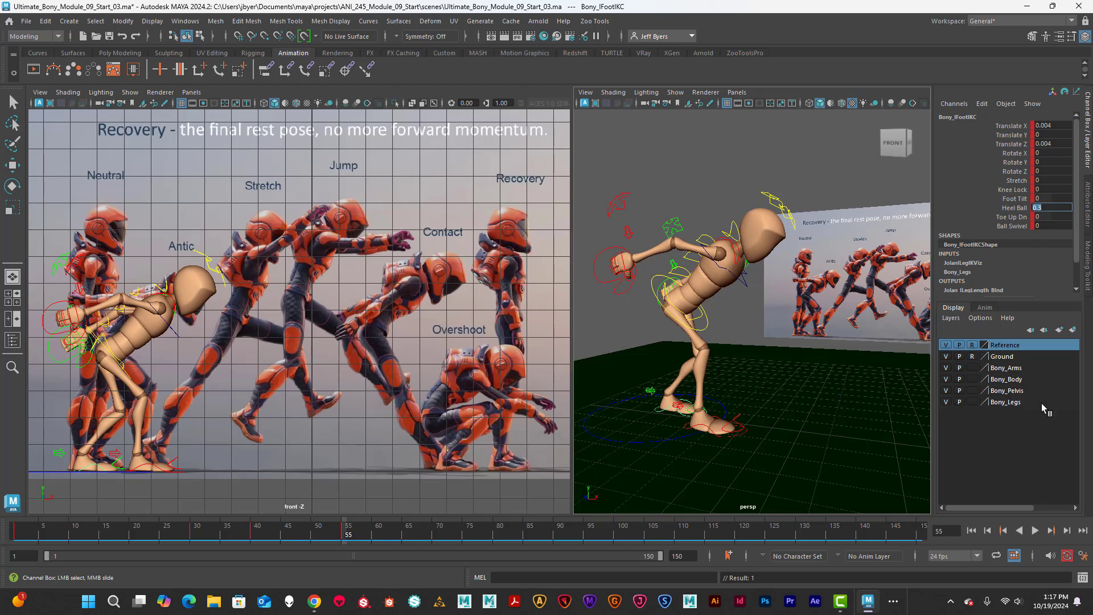
left_click(1013, 208)
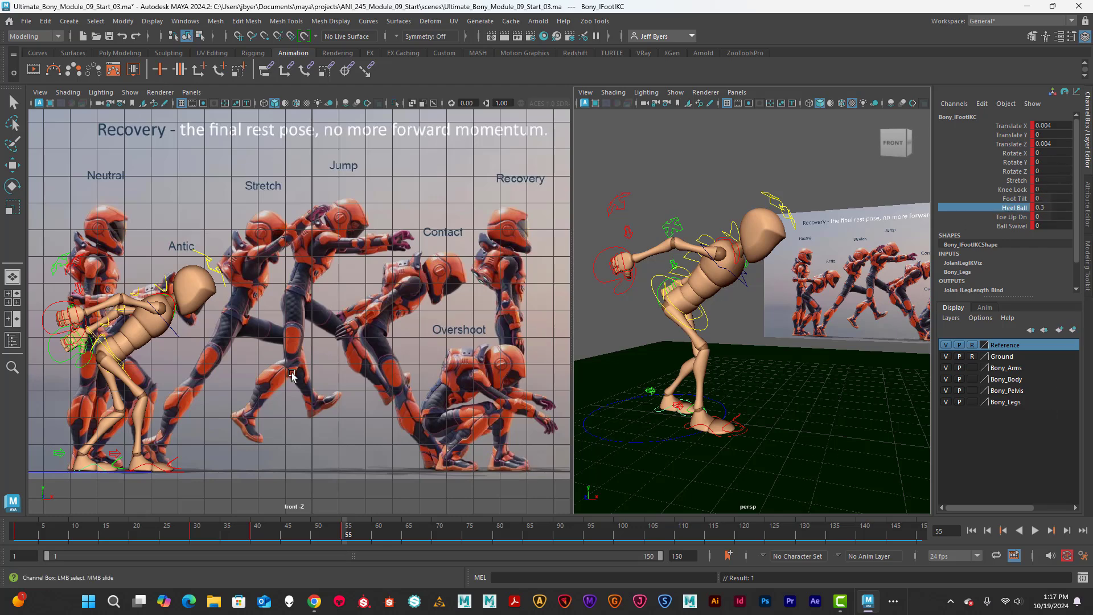
middle_click_drag(247, 400, 278, 407)
key("s")
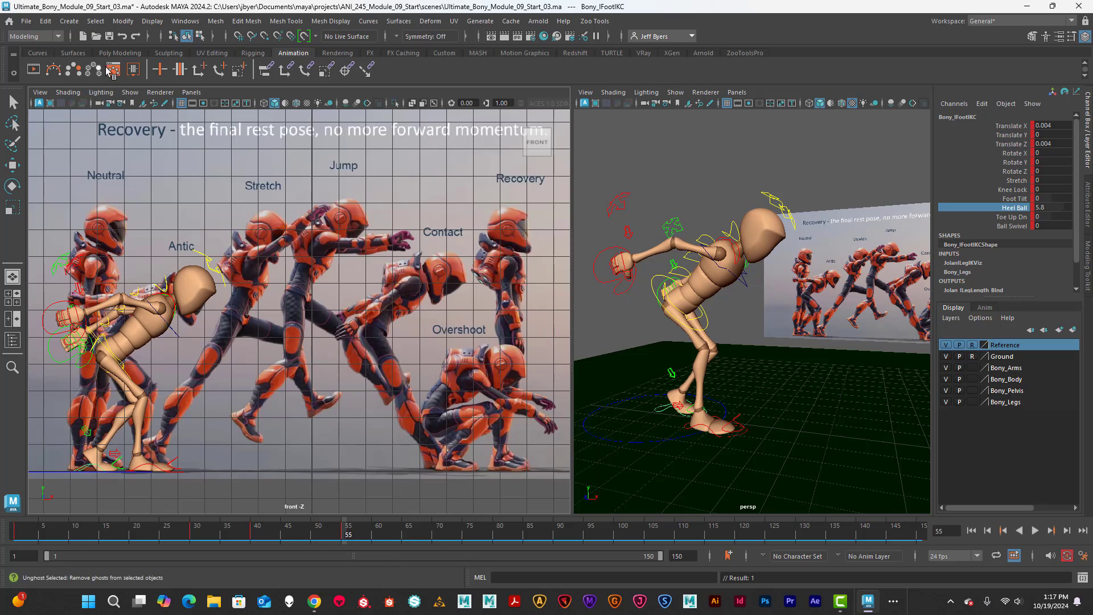
Select all rig controls through their quick select set and copy their keys from frame 55 to frame 66
left_click(96, 23)
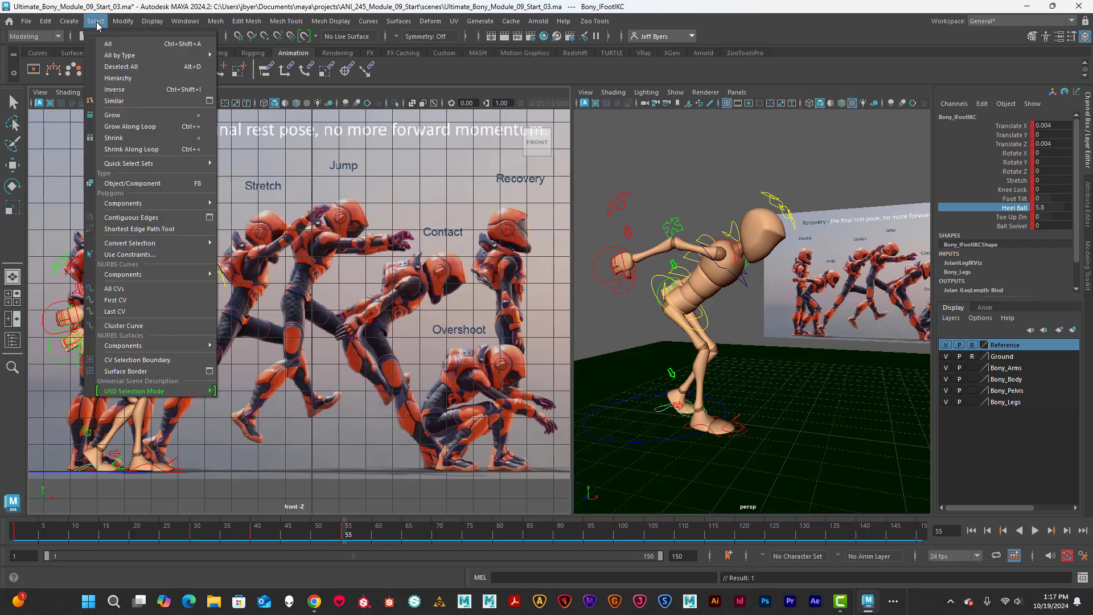
mouse_move(126, 248)
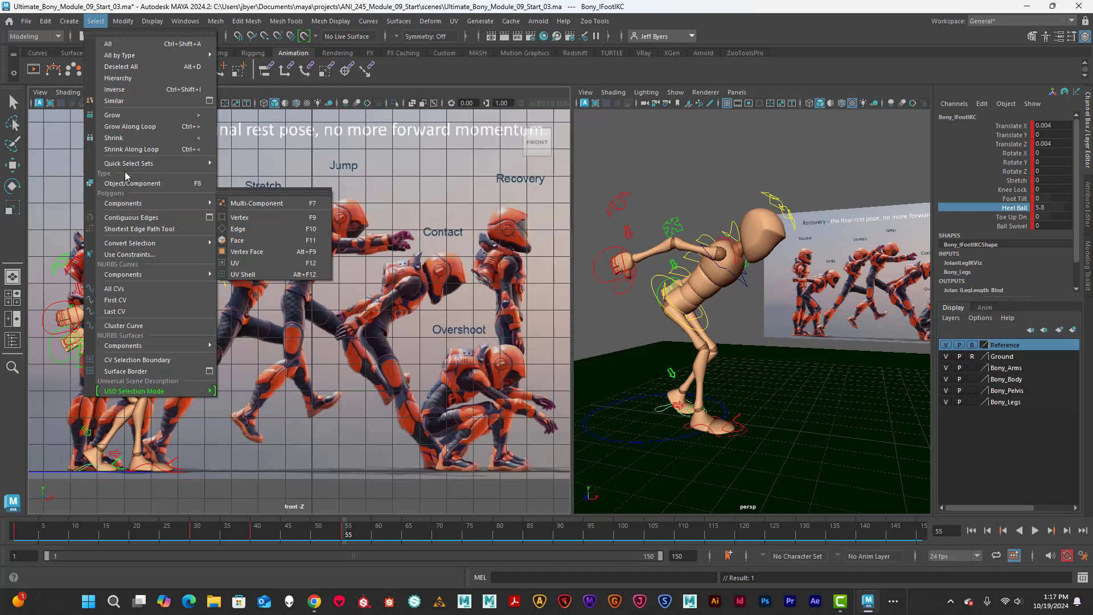
mouse_move(128, 166)
left_click(251, 164)
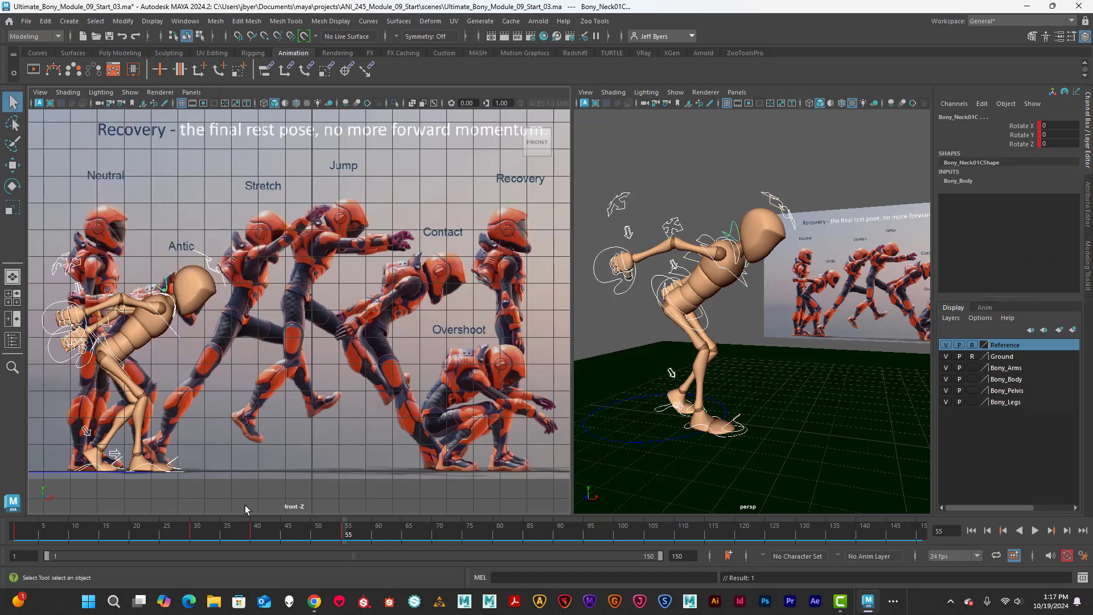
right_click(345, 533)
left_click(367, 316)
left_click(413, 535)
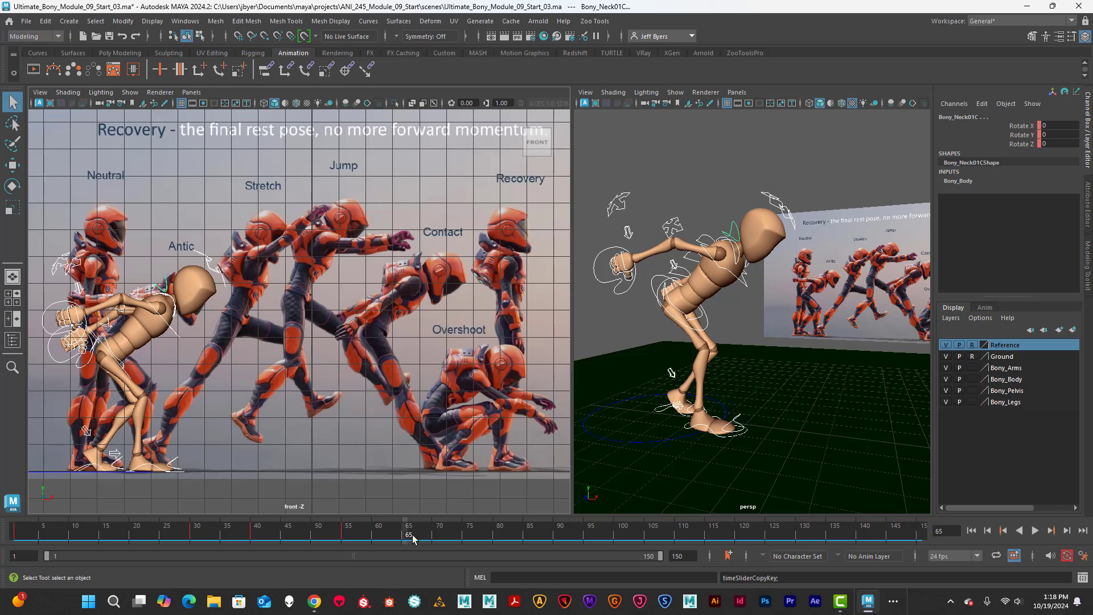
left_click(412, 535)
right_click(413, 535)
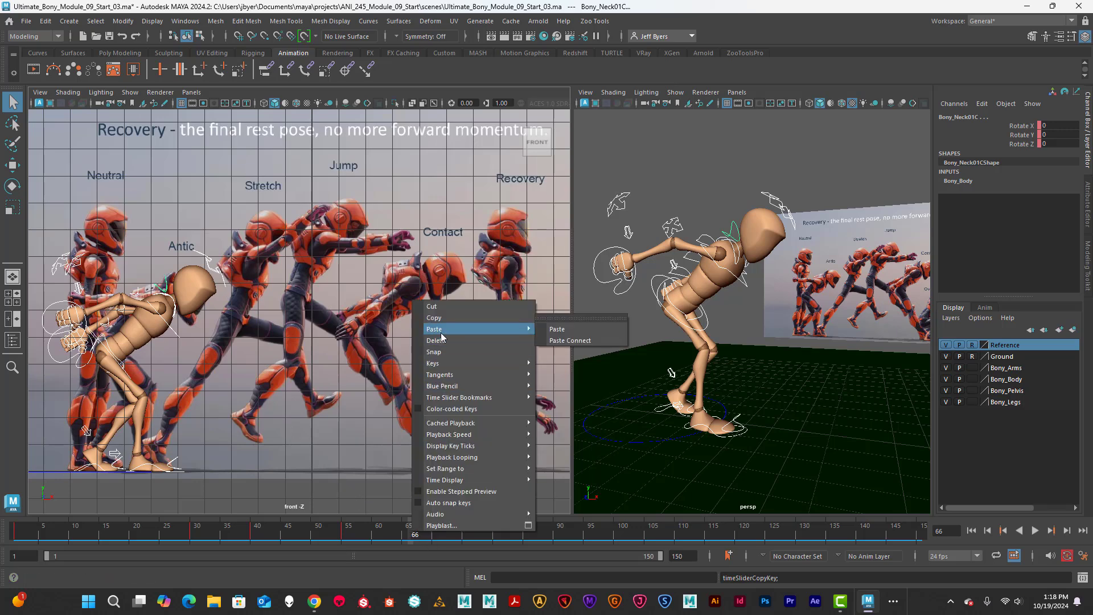
left_click(555, 341)
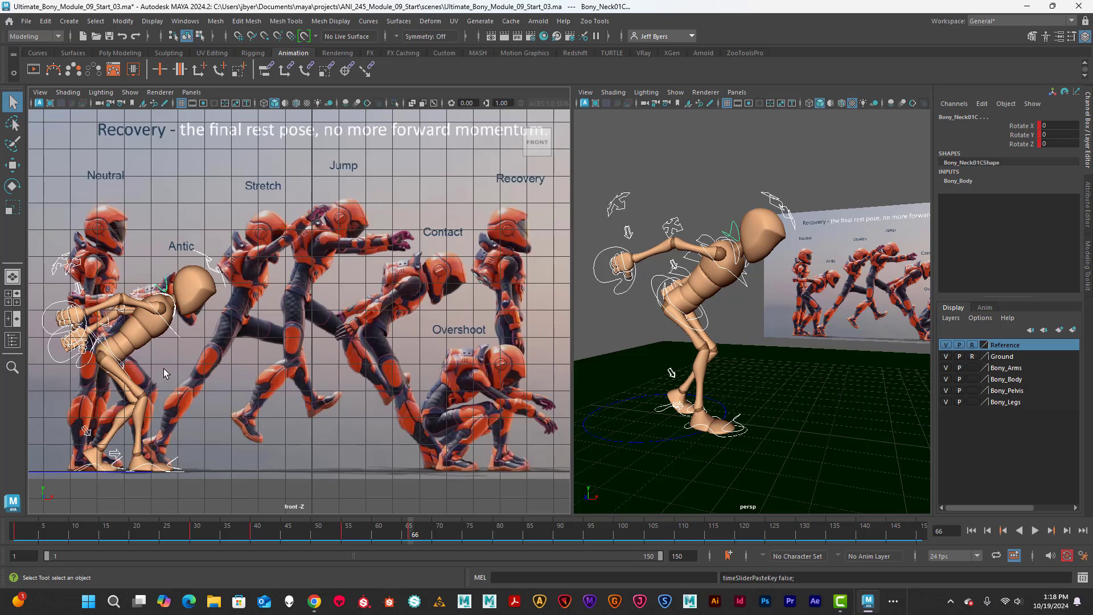
Move only the root control forward to about Translate Z 0.09 at frame 66, shifting the body toward the stretch pose
left_click(542, 360)
left_click(704, 327)
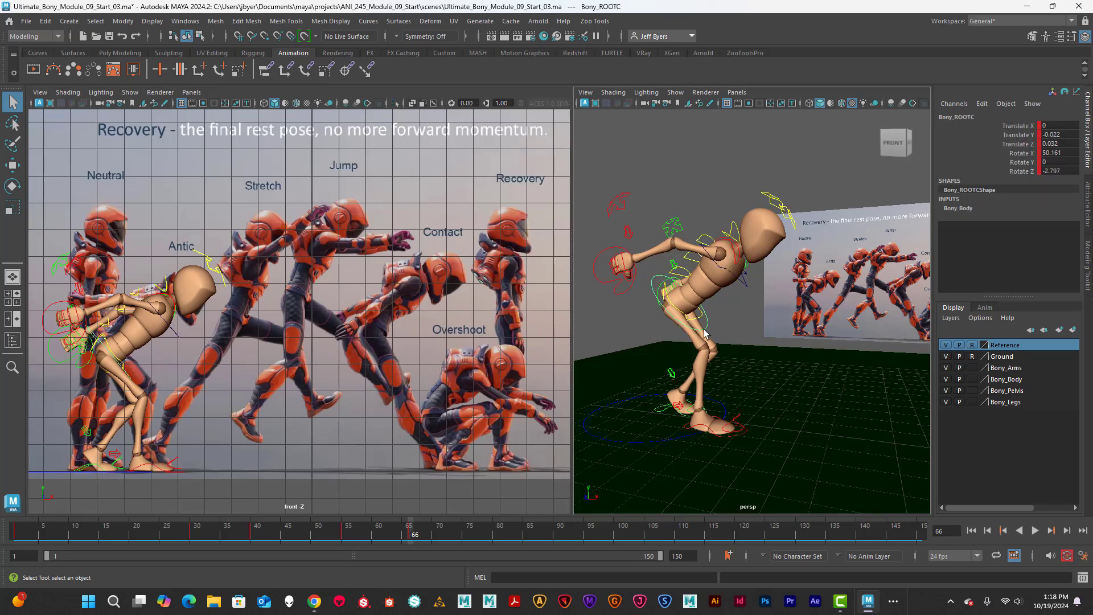
key("w")
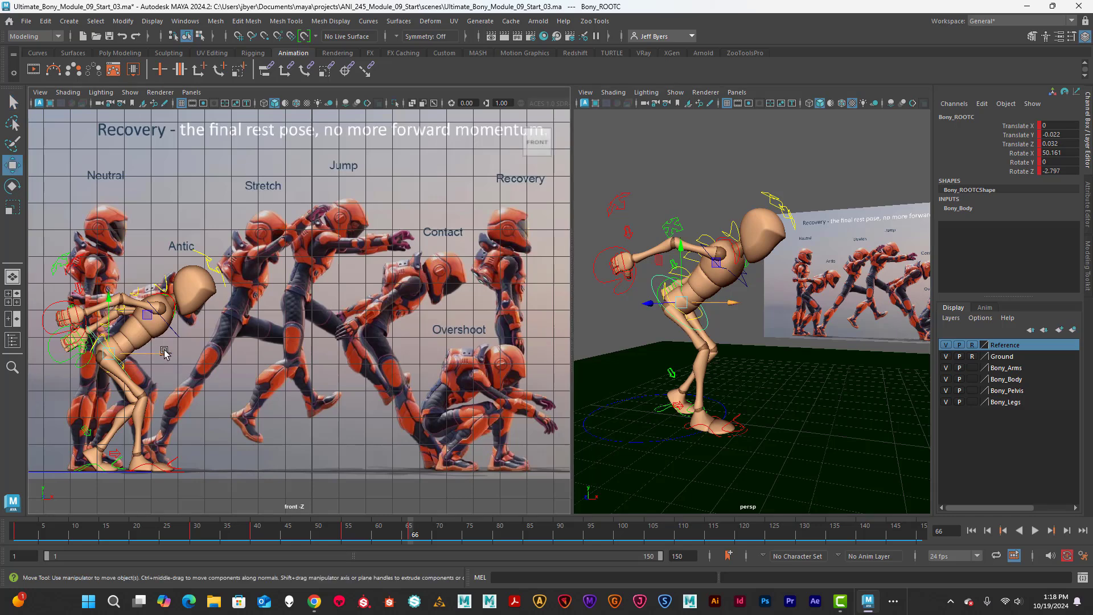
left_click_drag(165, 353, 216, 332)
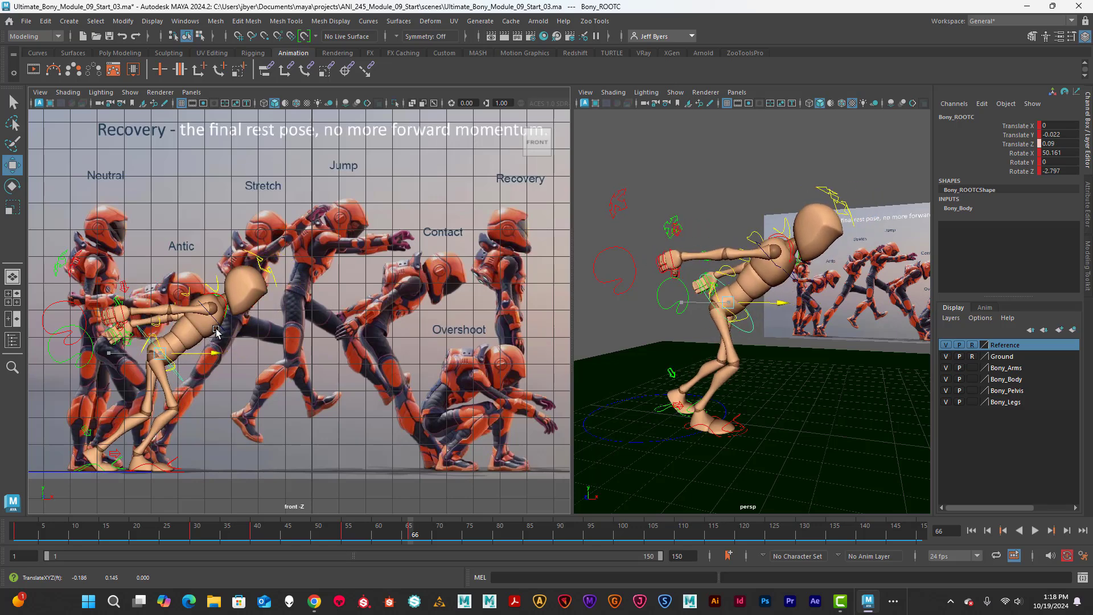
Move the left foot control forward and up to about Translate Y 0.043 and Translate Z 0.17, with Heel Ball set to 0
left_click(122, 459)
left_click_drag(121, 460, 257, 430)
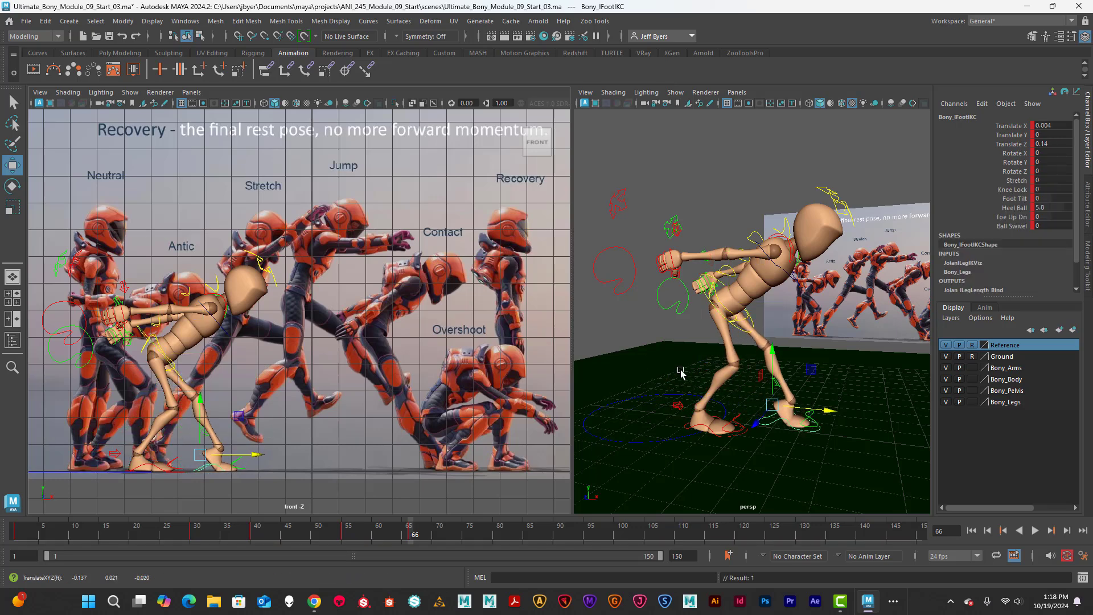
left_click(1020, 211)
double_click(1041, 208)
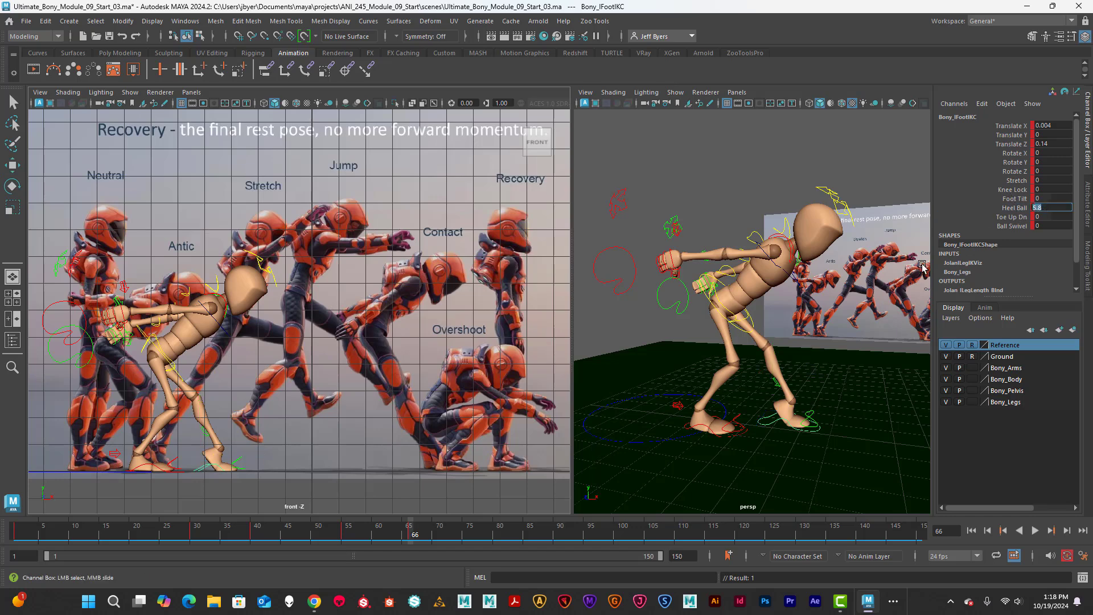
type("0")
key("Return")
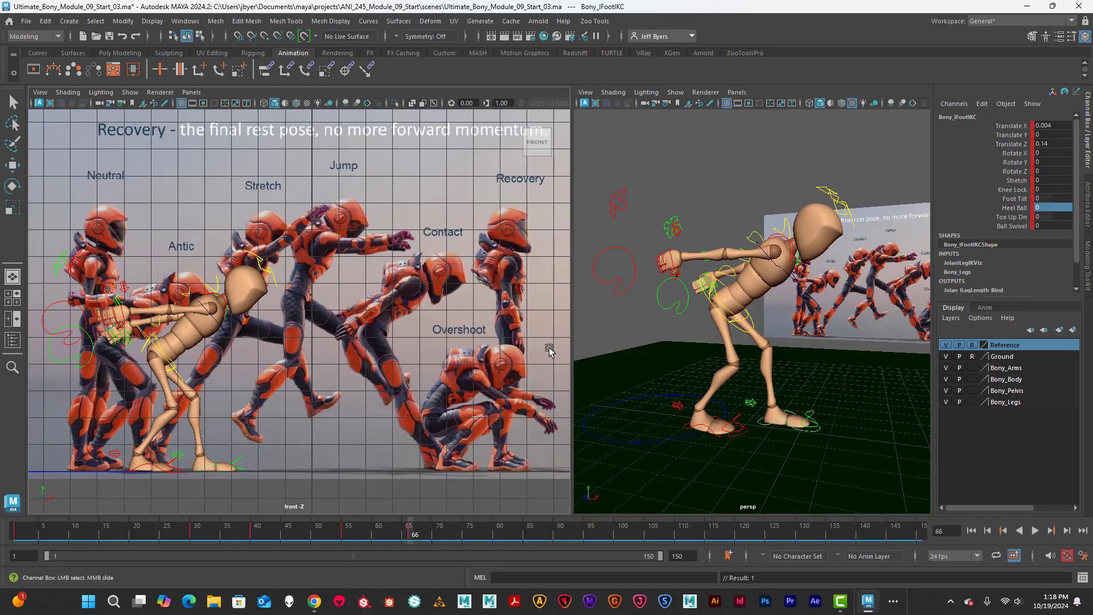
left_click_drag(230, 462, 232, 367)
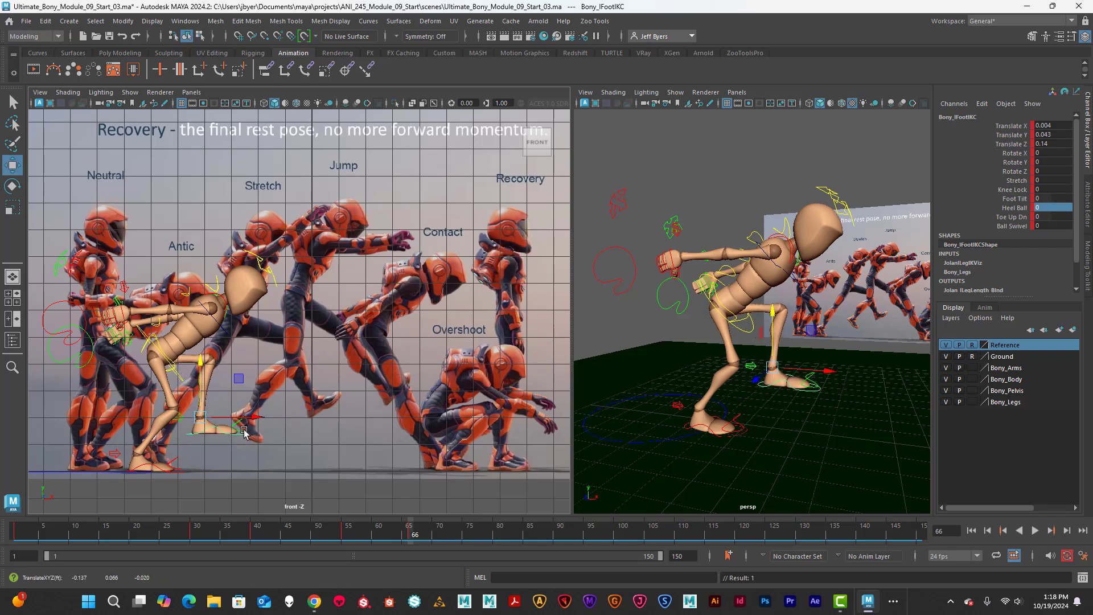
left_click_drag(255, 417, 282, 416)
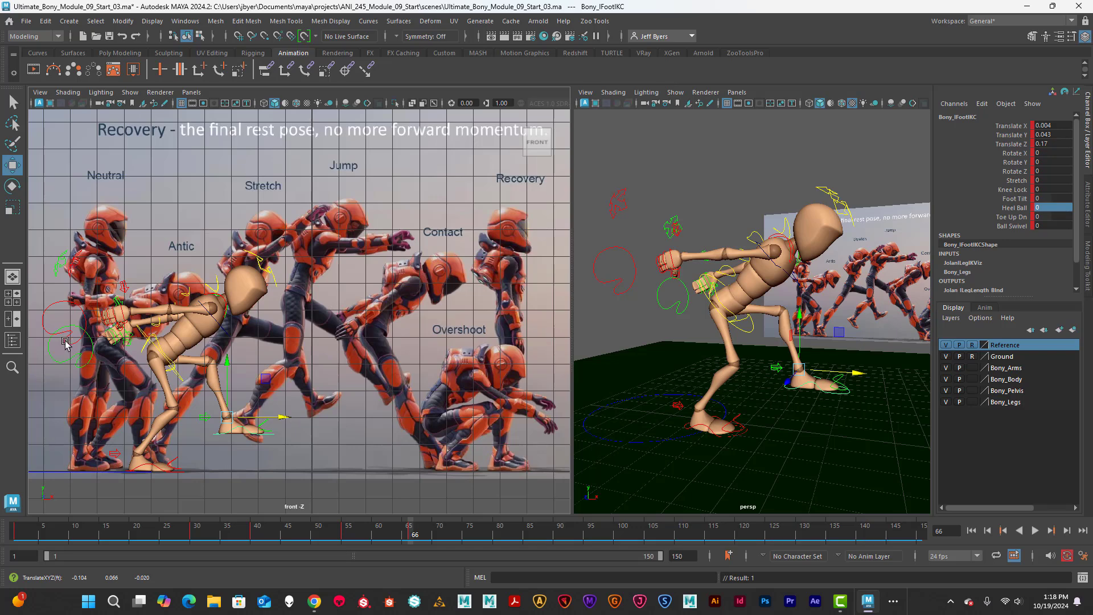
Move both wrist controls forward and down beside the hips, to about Translate Y 0.107 and Translate Z -0.124 on the right wrist
left_click_drag(37, 303, 60, 338)
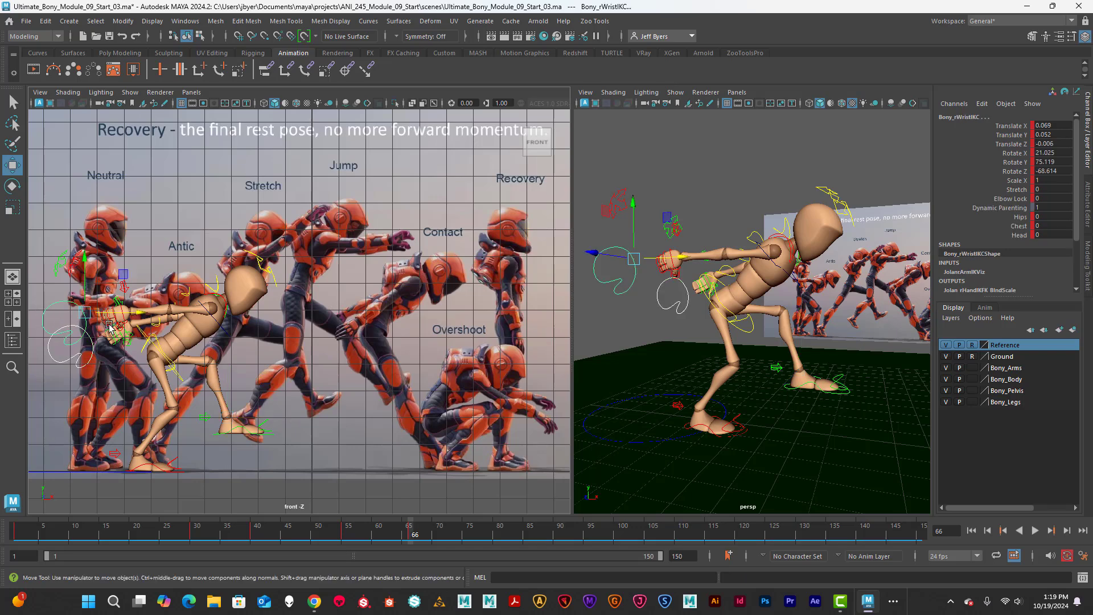
left_click_drag(139, 312, 243, 315)
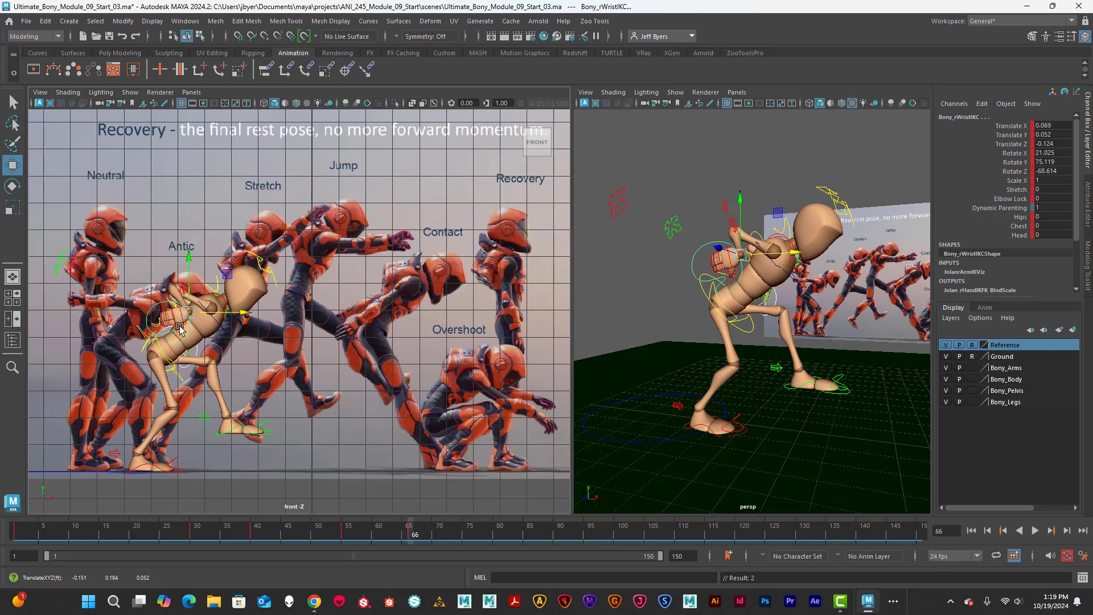
left_click_drag(188, 261, 188, 306)
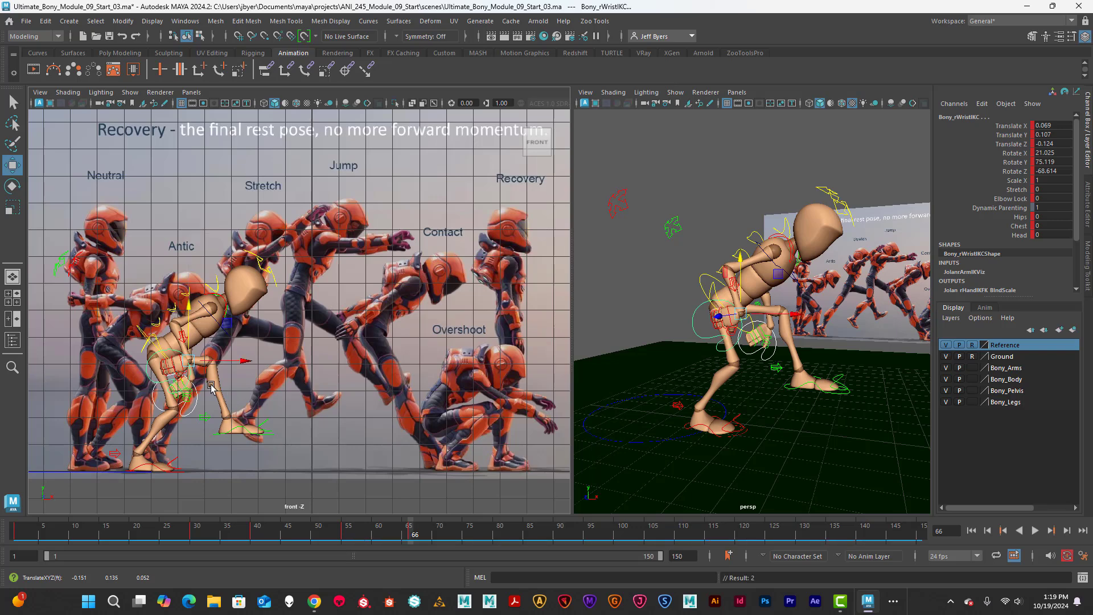
Rotate both hands forward and move them ahead of the raised knee, to about Translate Y 0.117 and Z -0.19 on the right wrist
key("e")
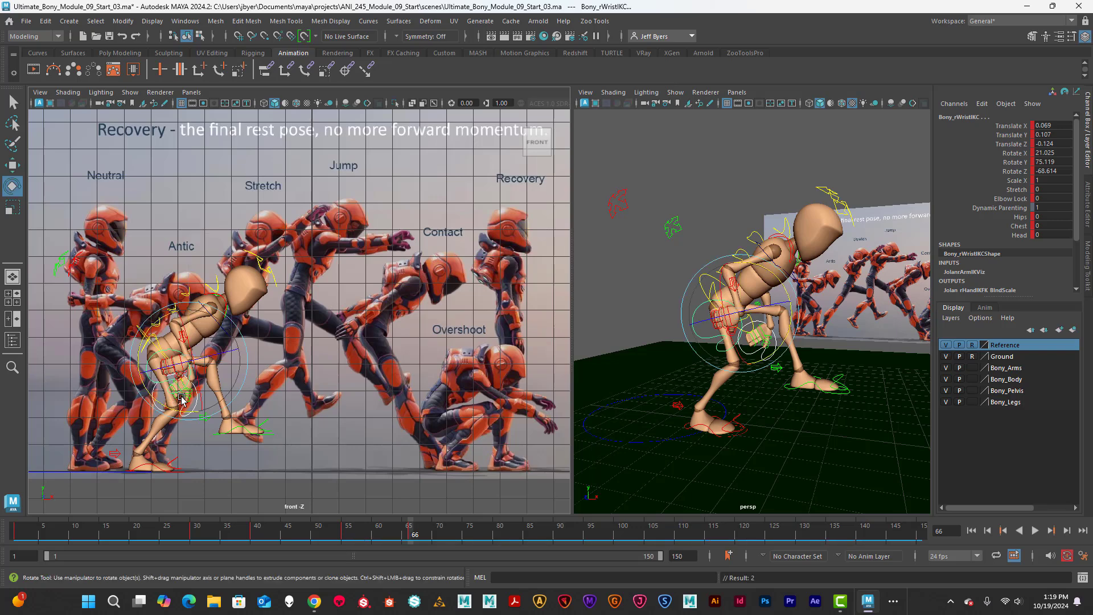
left_click_drag(161, 353, 306, 364)
key("w")
left_click_drag(243, 311, 284, 351)
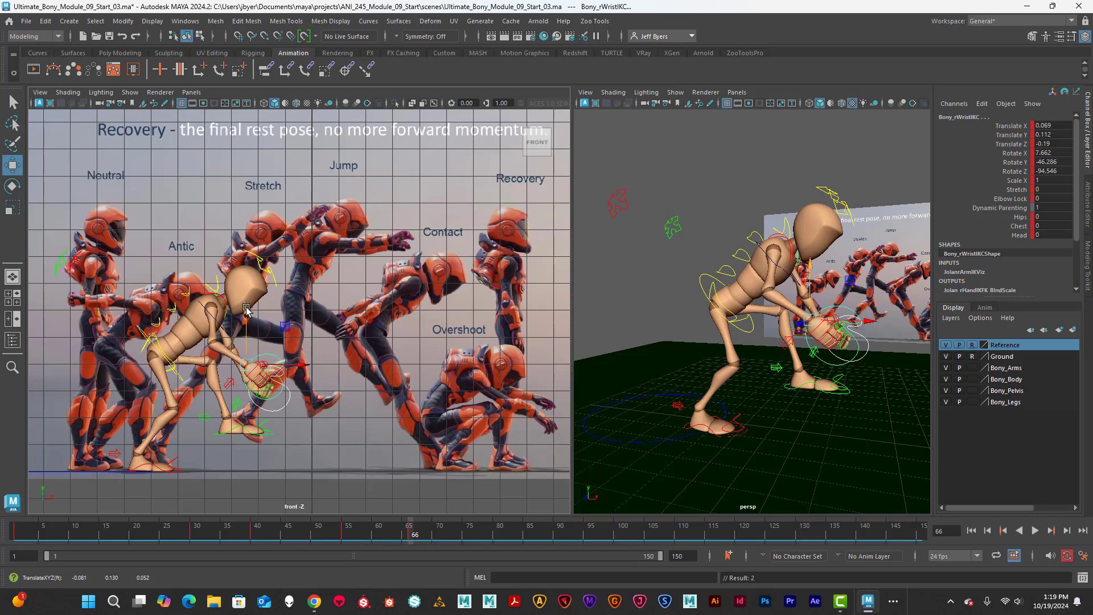
left_click_drag(247, 310, 251, 329)
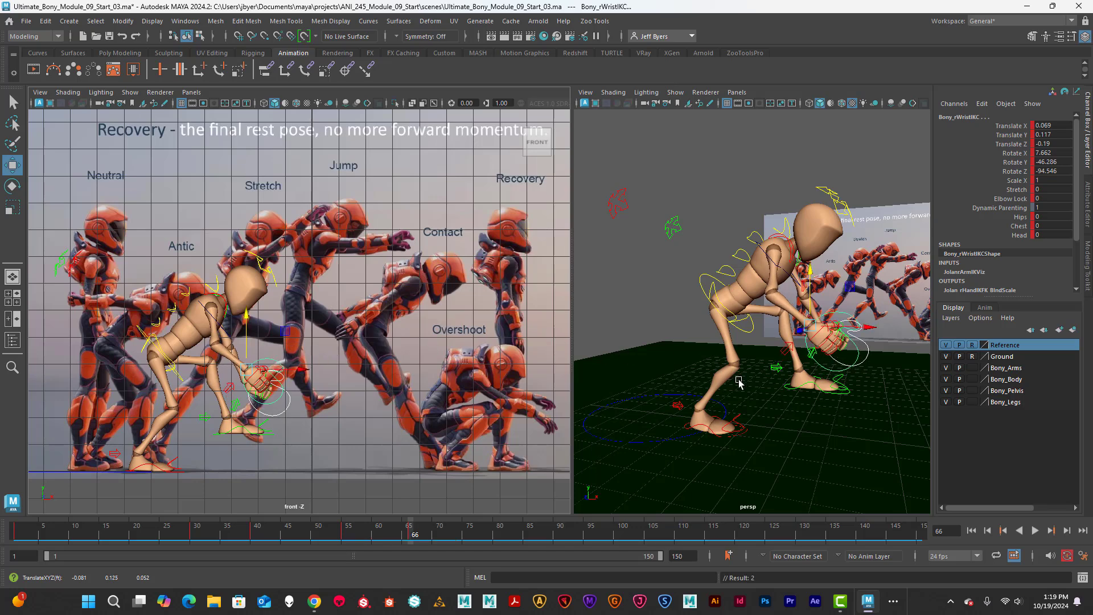
Refine the placement and rotation of the right hand beside the raised knee, working from the perspective view
left_click_drag(827, 399, 759, 327, "alt")
left_click(756, 324)
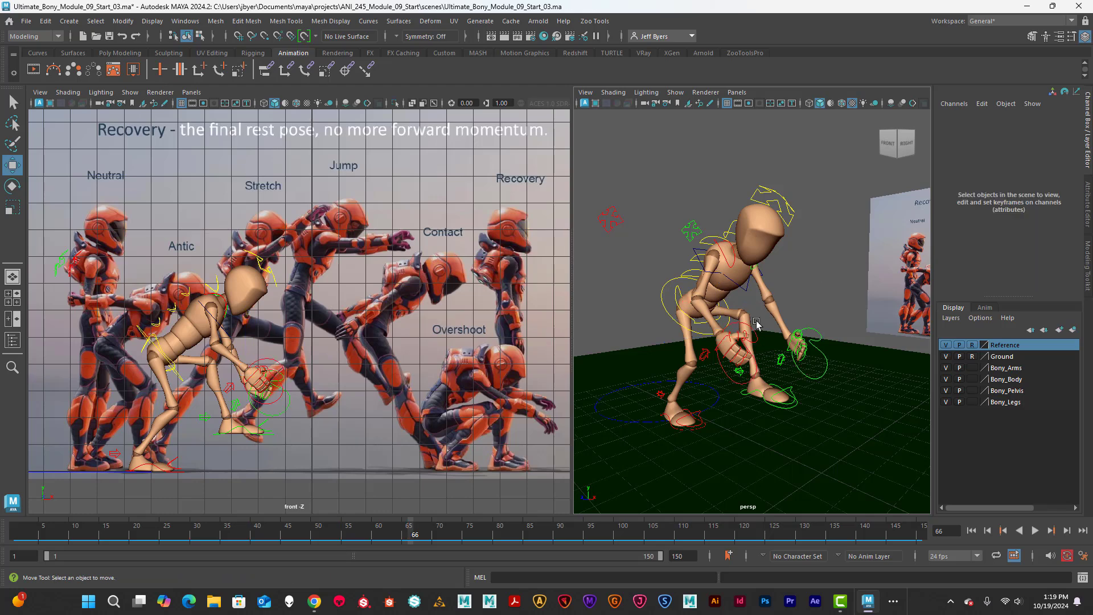
left_click_drag(712, 354, 747, 340, "alt")
left_click(757, 338)
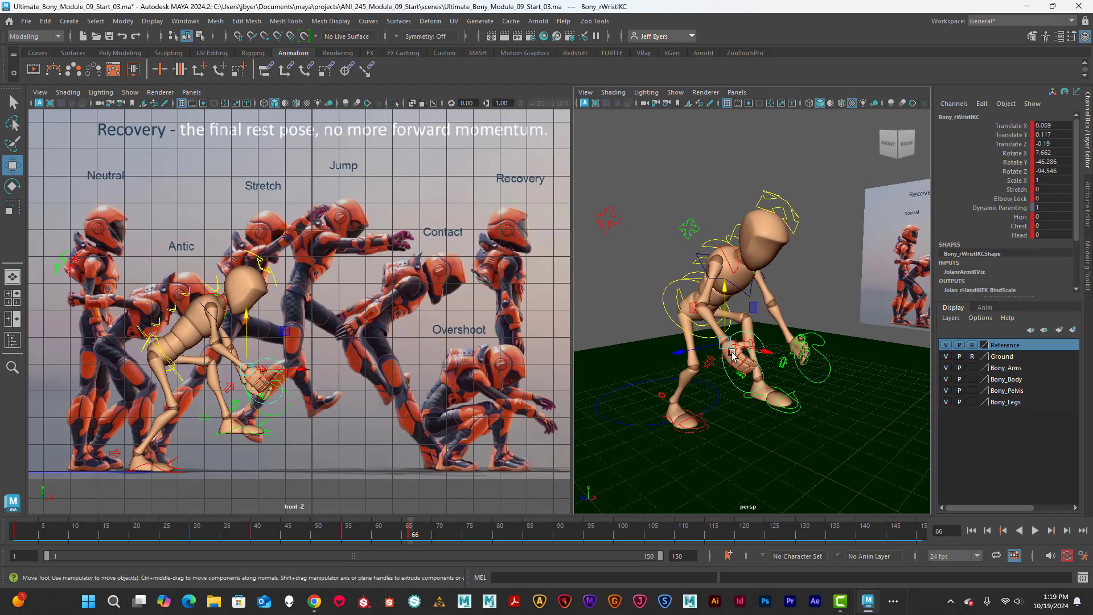
left_click_drag(758, 351, 714, 346)
key("e")
Move the left wrist control next to the right hand, to about Translate X -0.061, Y -0.132 and Z 0.146
left_click(820, 345)
key("w")
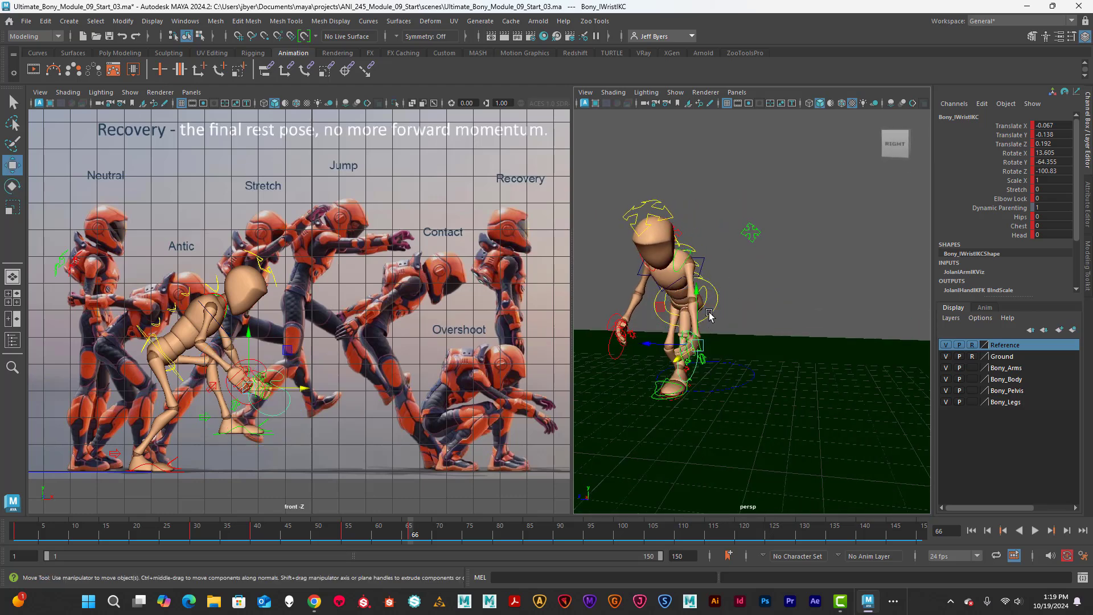
left_click_drag(699, 300, 773, 364)
left_click_drag(775, 297, 774, 287)
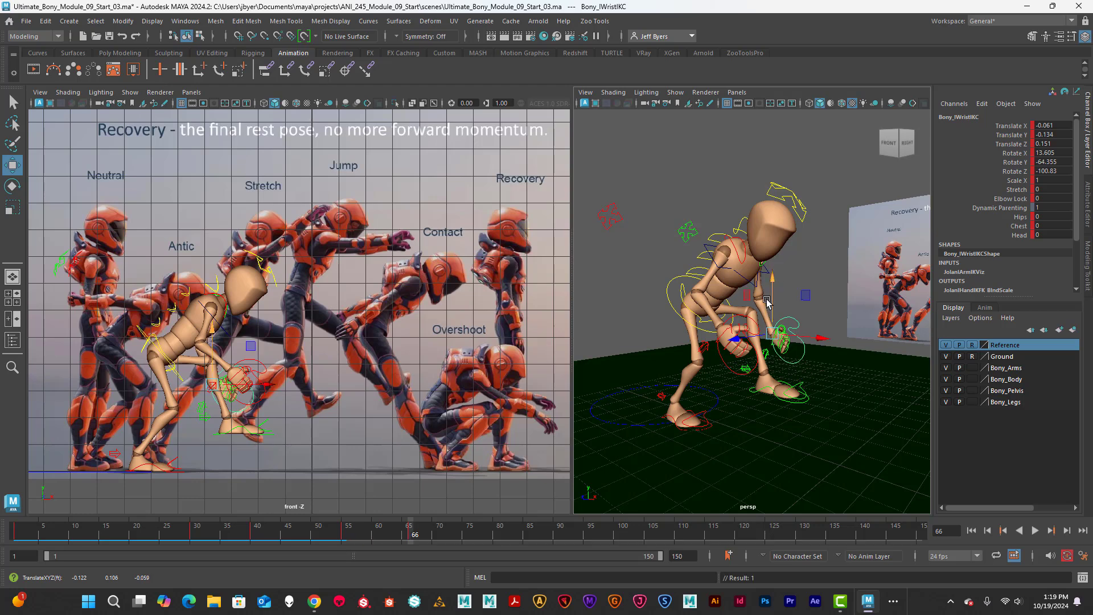
left_click_drag(730, 326, 763, 329, "alt")
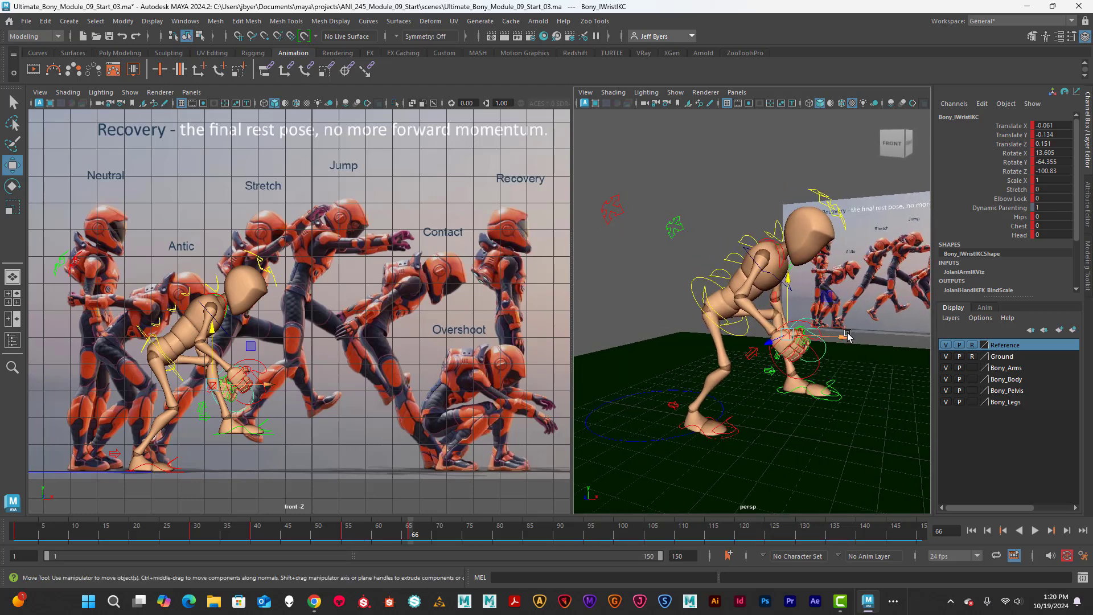
left_click_drag(847, 337, 843, 333)
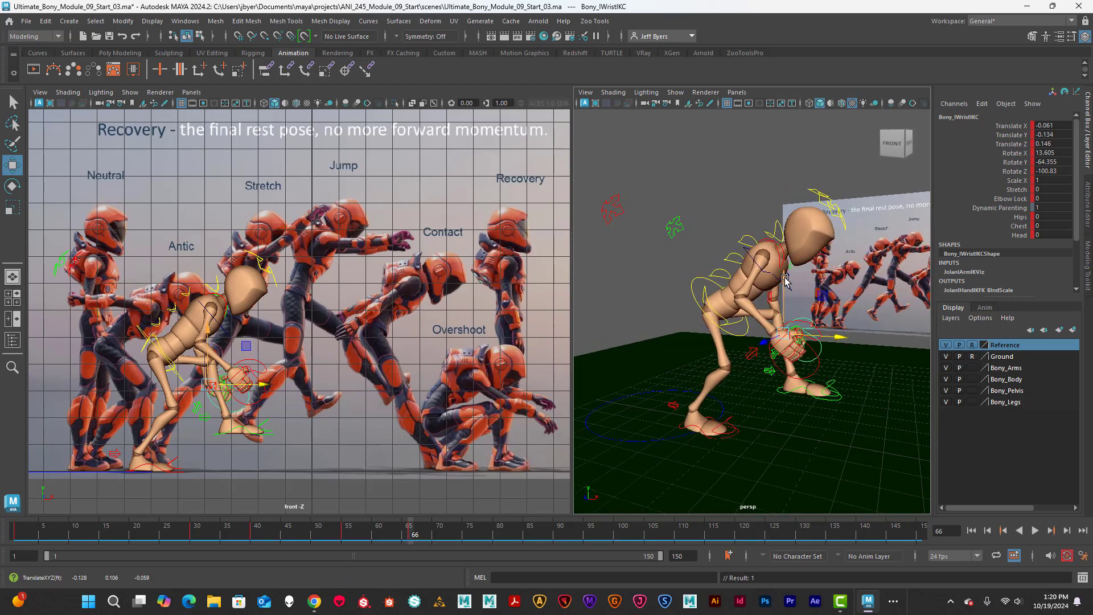
left_click_drag(785, 280, 784, 278)
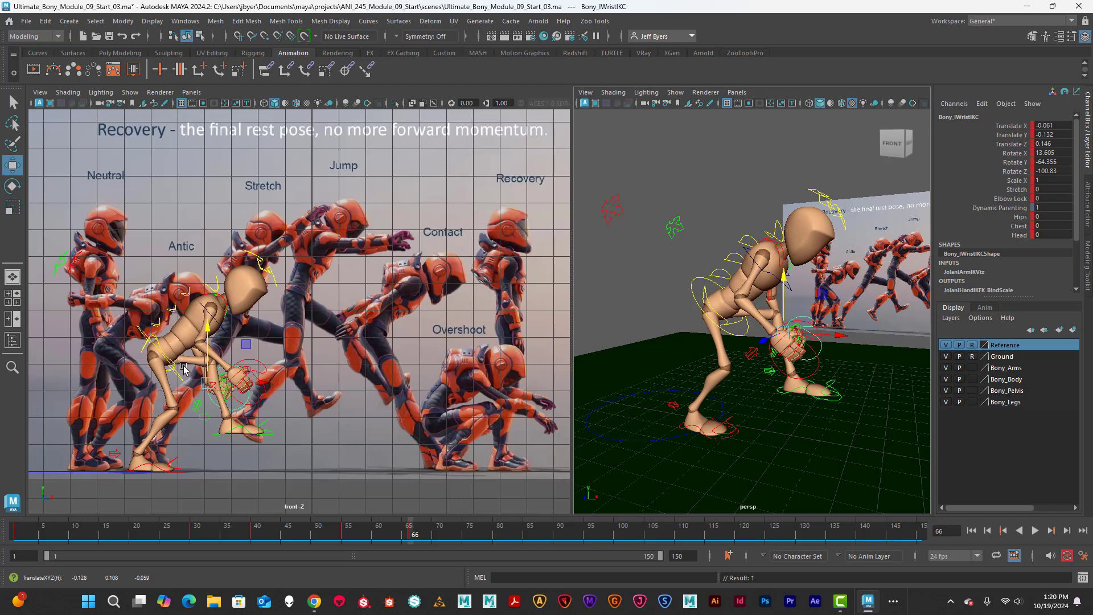
Raise the root control and move it forward to about Translate Y 0.027 and Translate Z 0.143
left_click(174, 335)
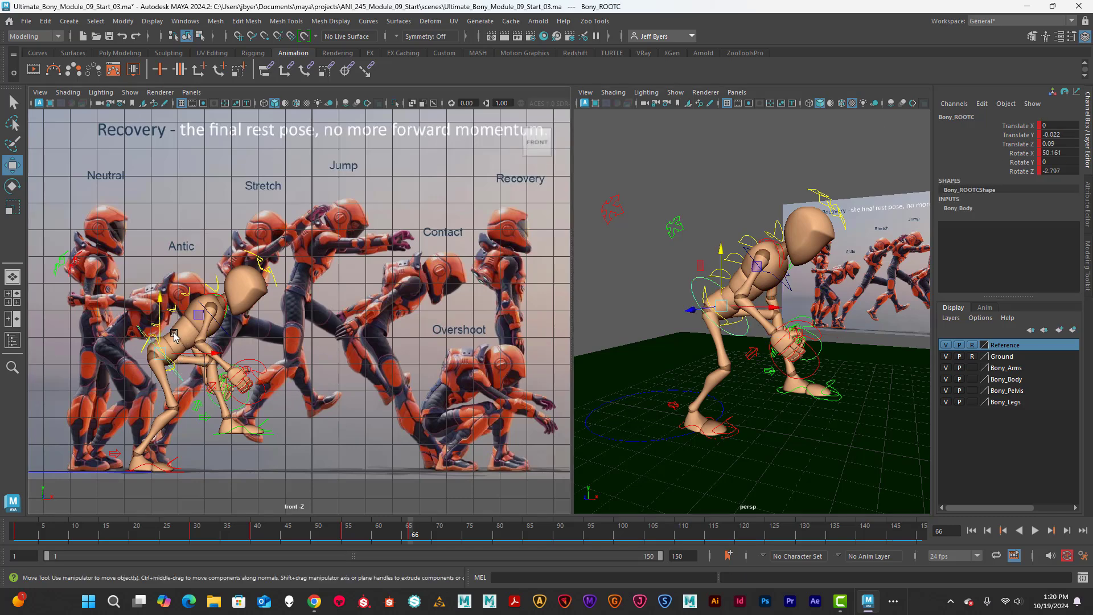
left_click_drag(157, 312, 203, 295)
left_click_drag(216, 337, 208, 256)
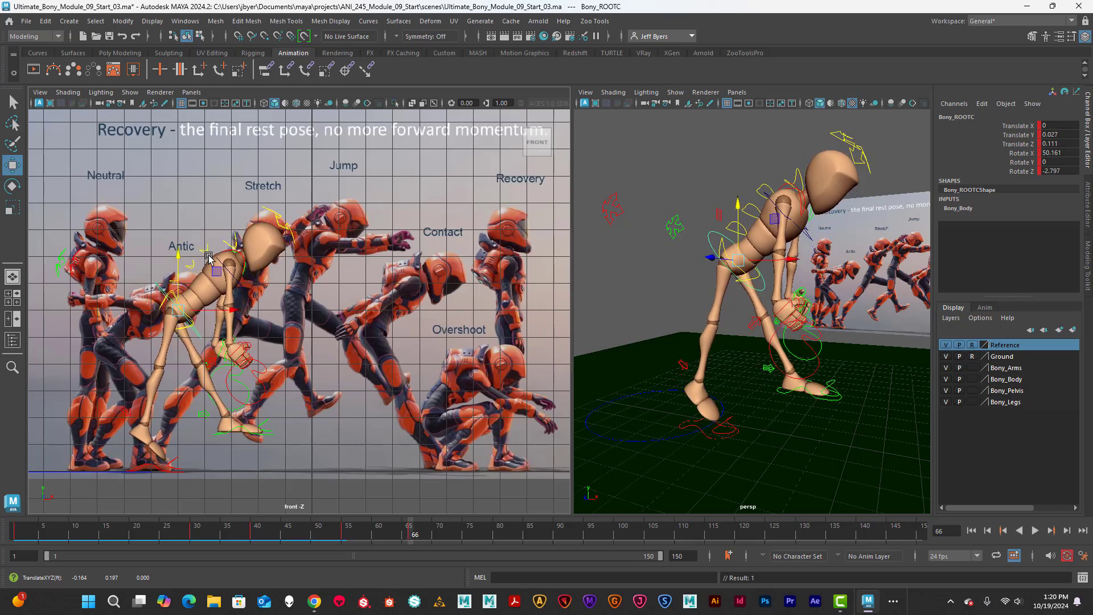
left_click_drag(230, 307, 279, 363)
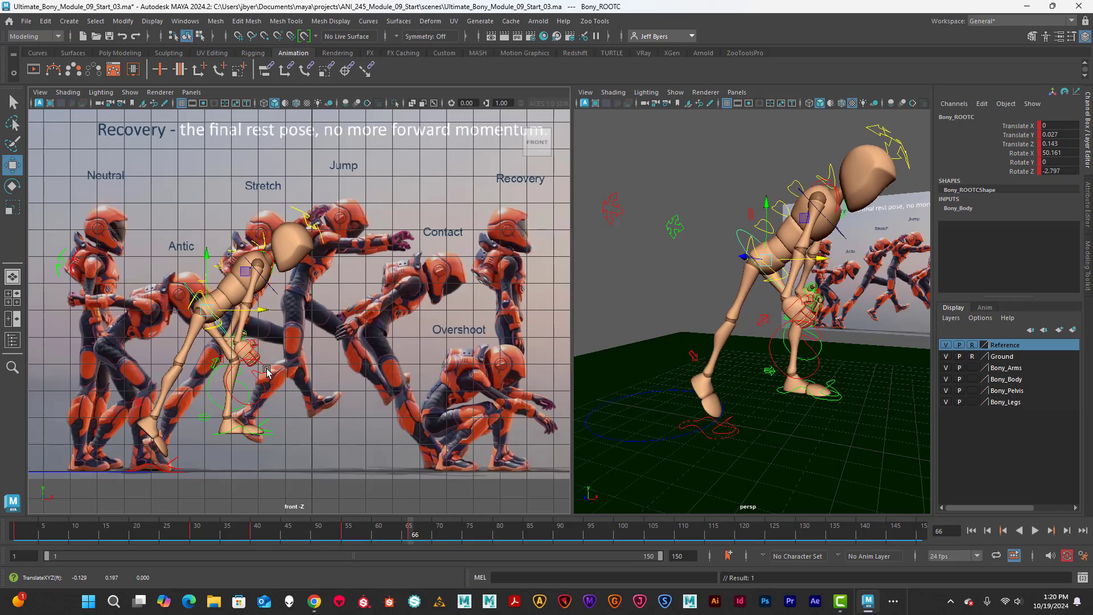
Bring both wrist controls forward and up in front of the body, the right wrist to about Translate Y 0.067 and Z -0.21
left_click(268, 371)
mouse_move(296, 370)
left_mouse_down()
mouse_move(310, 370)
mouse_move(248, 389)
mouse_move(306, 383)
left_mouse_up()
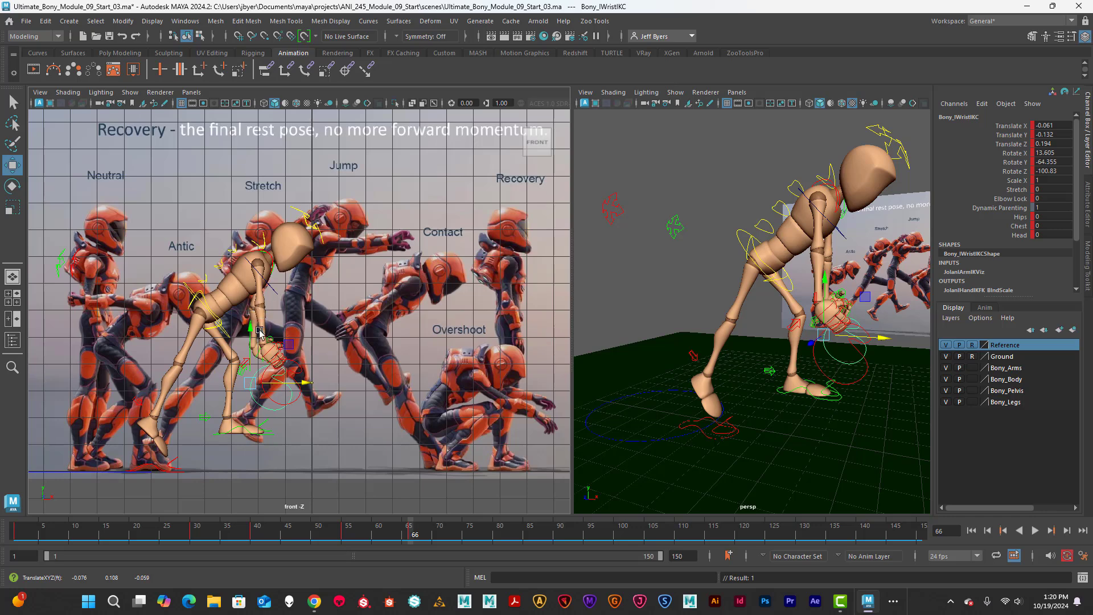
left_click_drag(259, 332, 262, 276)
left_click(295, 382)
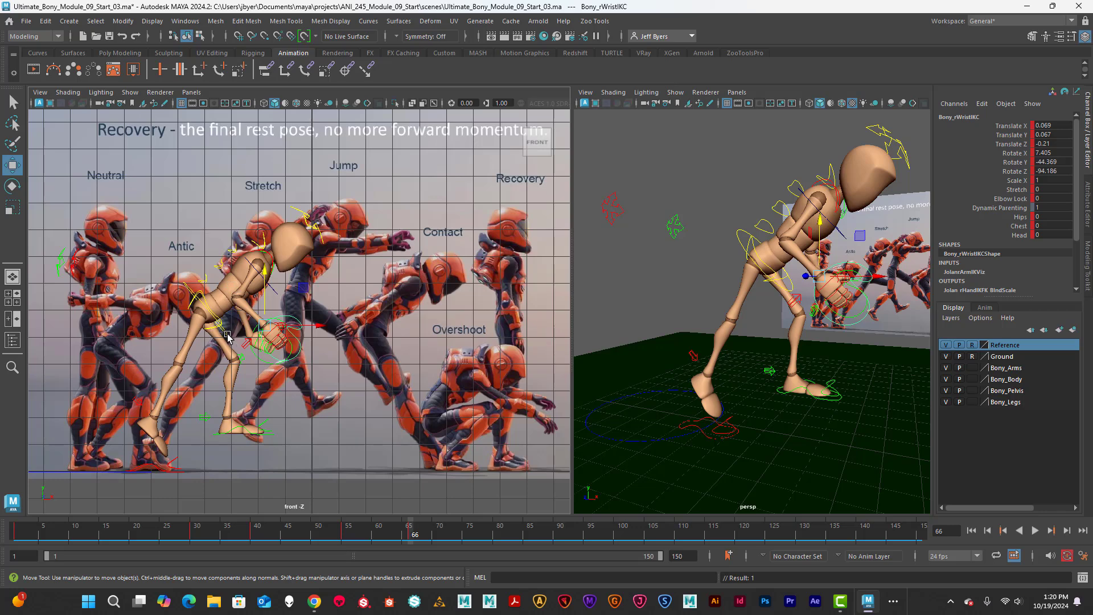
Straighten the torso by rotating the root to about Rotate X 17.6, and place it at about Translate Y 0.017 and Z 0.169
left_click(227, 336)
left_click_drag(234, 317, 223, 257)
key("e")
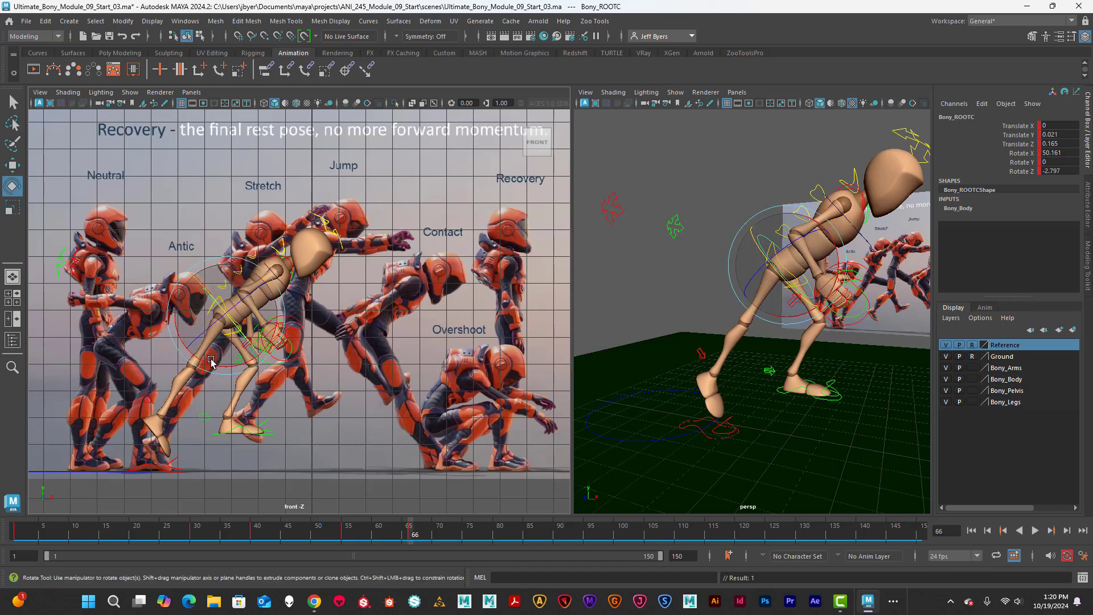
left_click_drag(236, 298, 239, 364)
key("w")
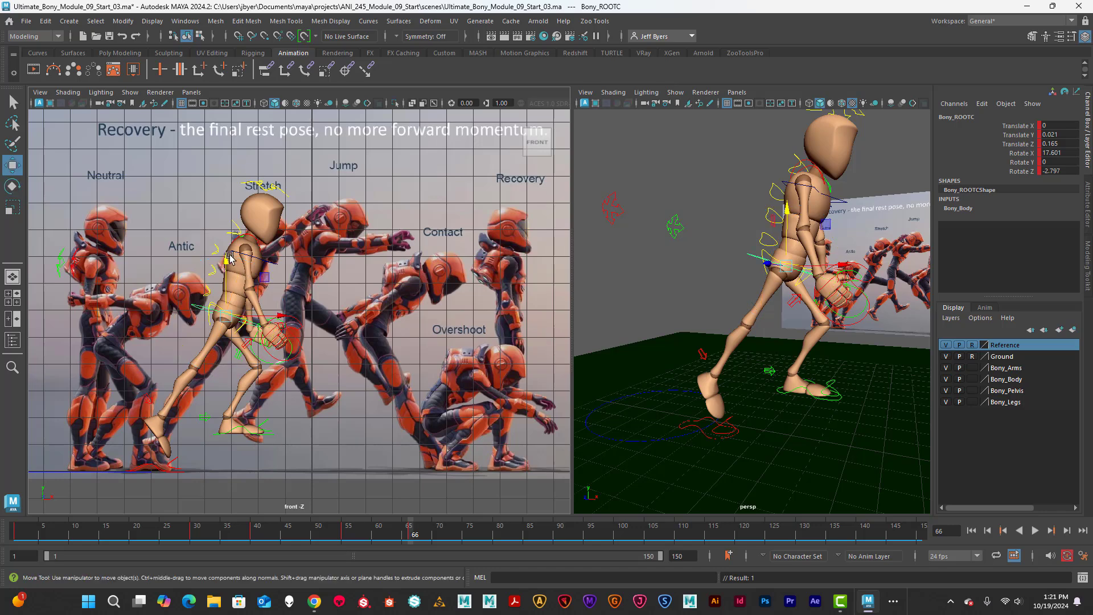
left_click_drag(228, 261, 228, 267)
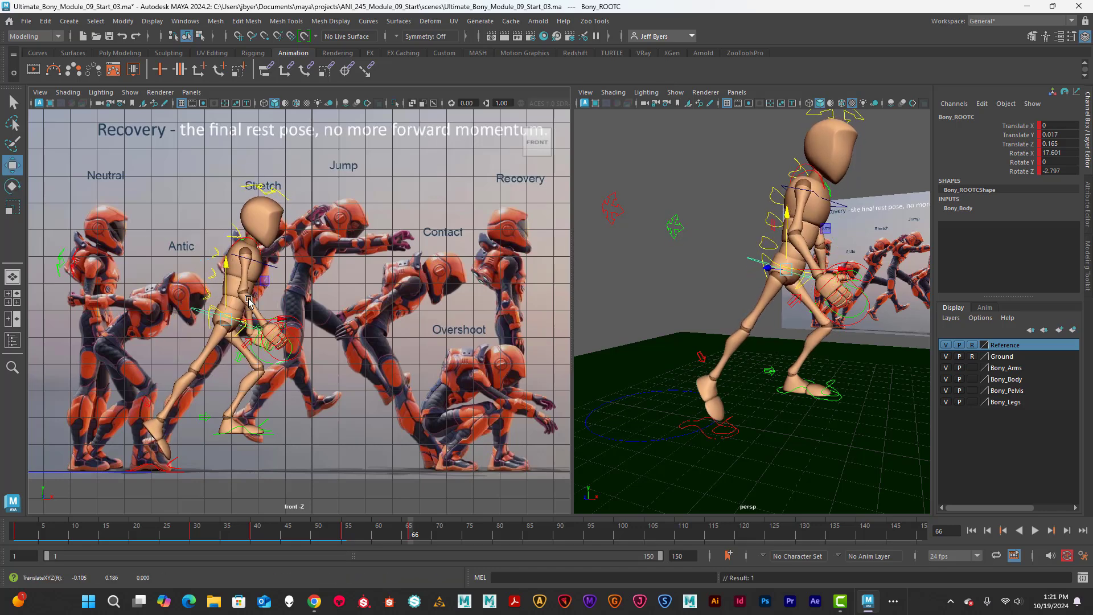
mouse_move(265, 321)
left_mouse_down()
mouse_move(250, 320)
mouse_move(266, 320)
left_mouse_up()
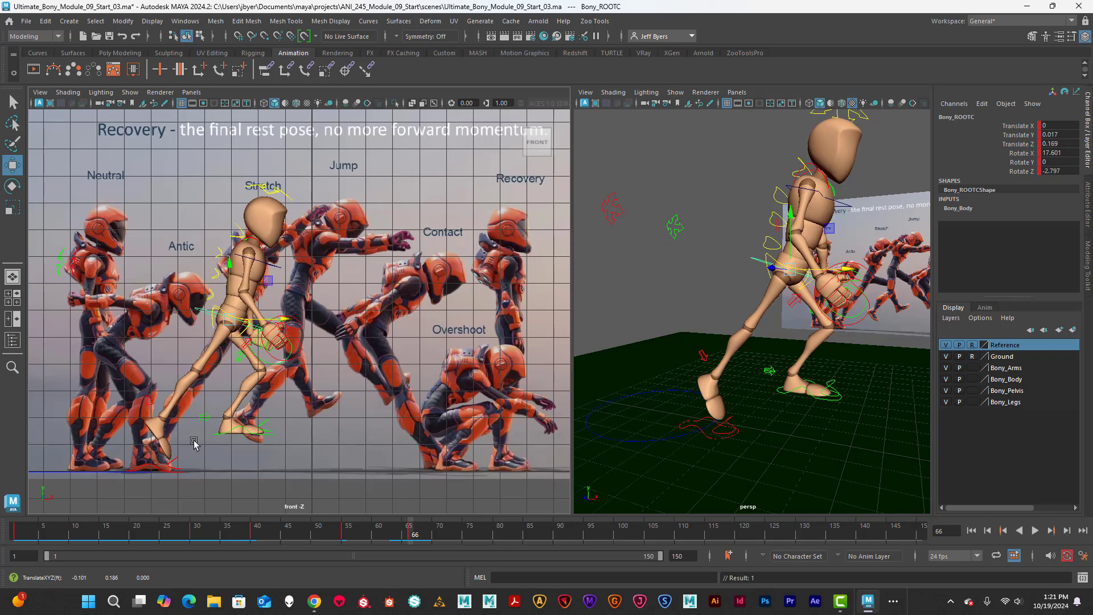
Place the right foot control at about Translate Y -0.034 and Z -0.068, and lower the root to about Translate Y -0.012
left_click(151, 468)
left_click_drag(139, 407, 155, 374)
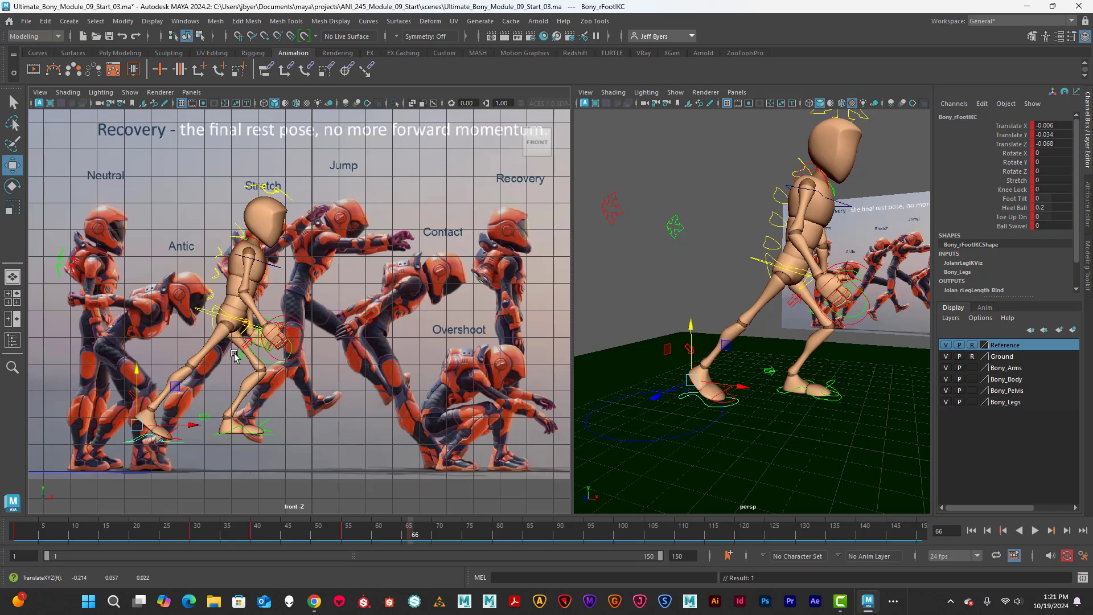
left_click(231, 292)
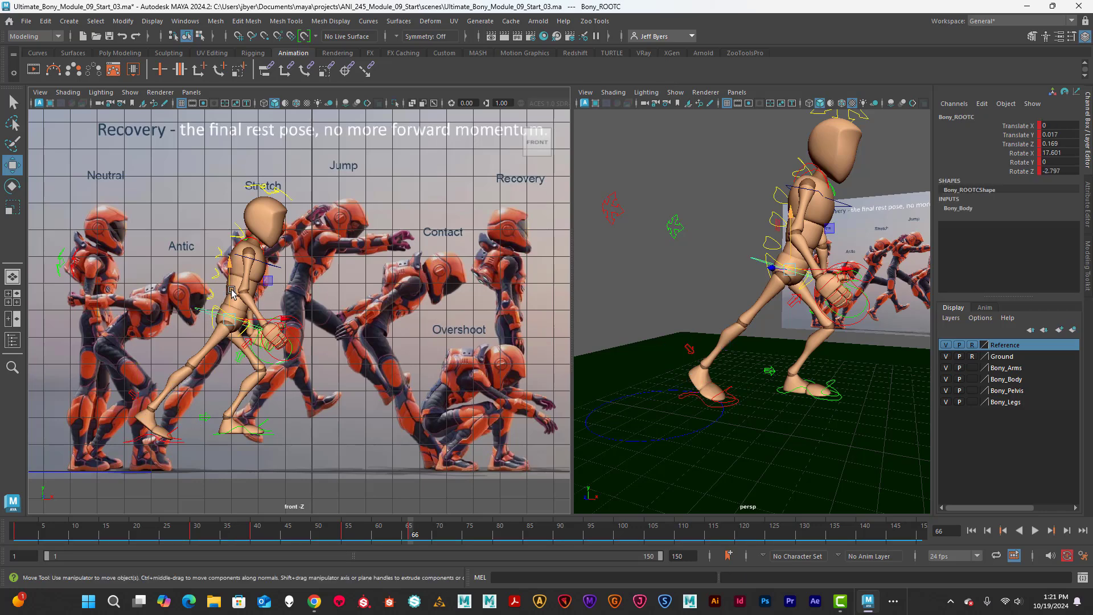
left_click_drag(230, 269, 182, 403)
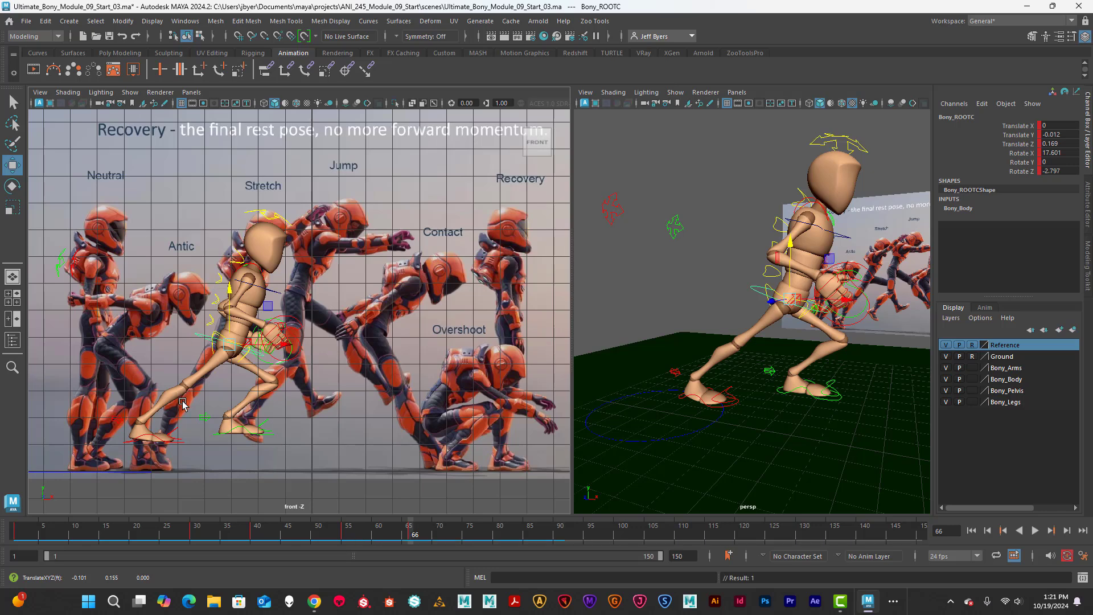
Move the right foot control down to the ground at about Translate Y 0.002 and set its Heel Ball to 0
left_click(142, 440)
left_click_drag(138, 376, 131, 401)
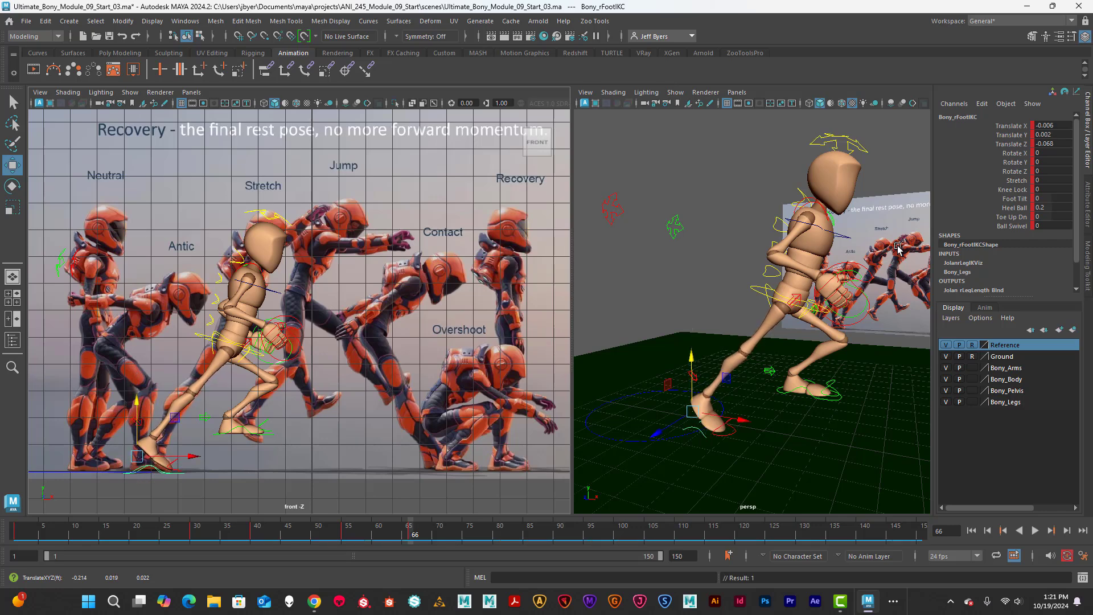
left_click(1014, 208)
double_click(1052, 209)
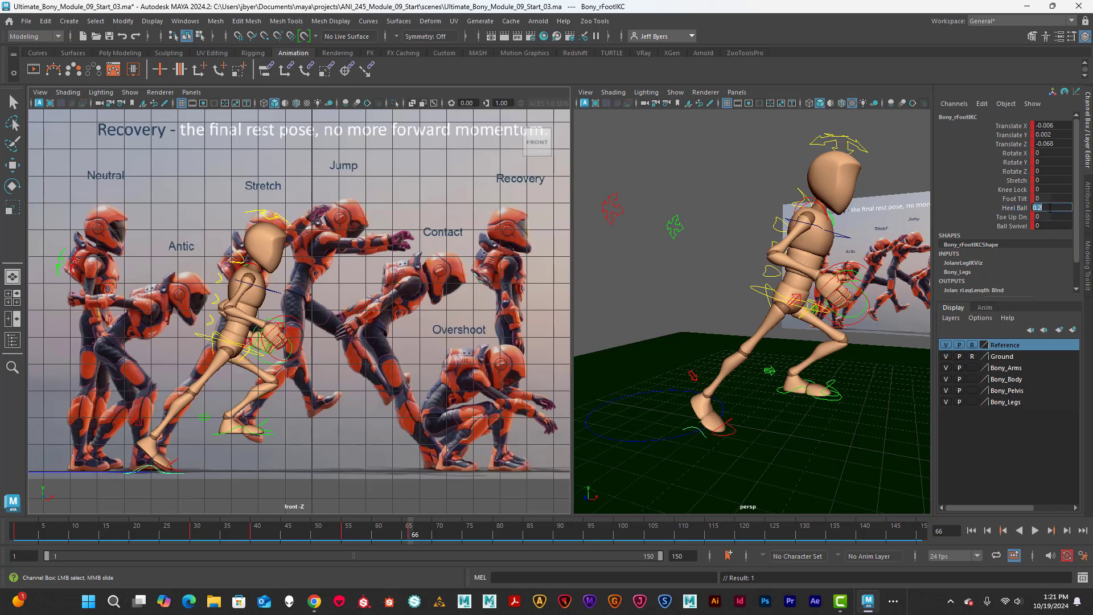
key("Return")
key("w")
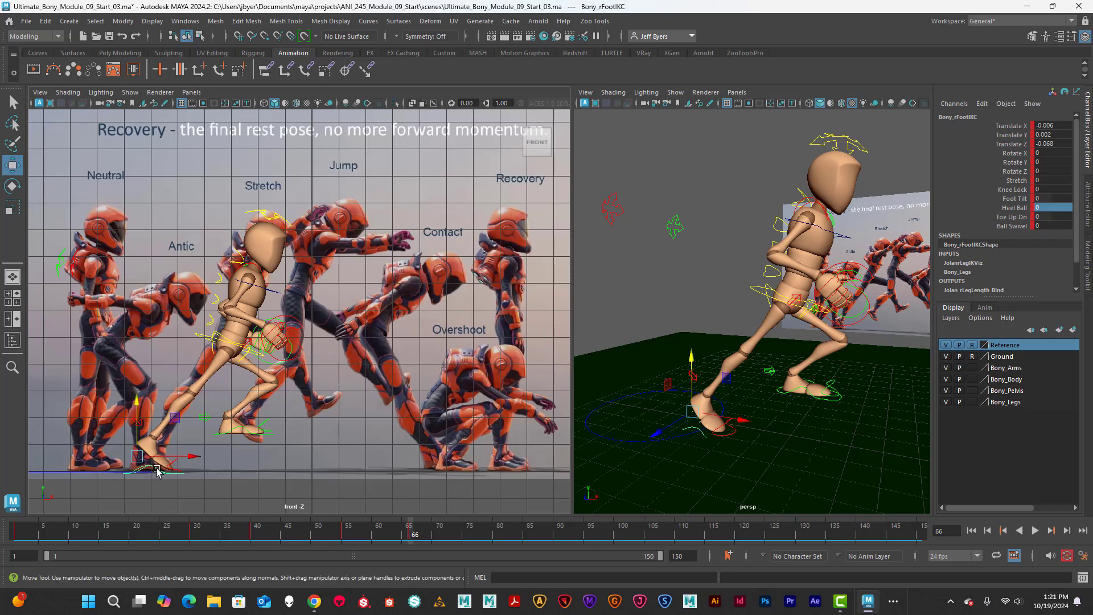
Tilt the right foot control to about Rotate X 3.3 and settle it at about Translate Y 0.004
key("e")
left_click_drag(165, 444, 142, 410)
key("w")
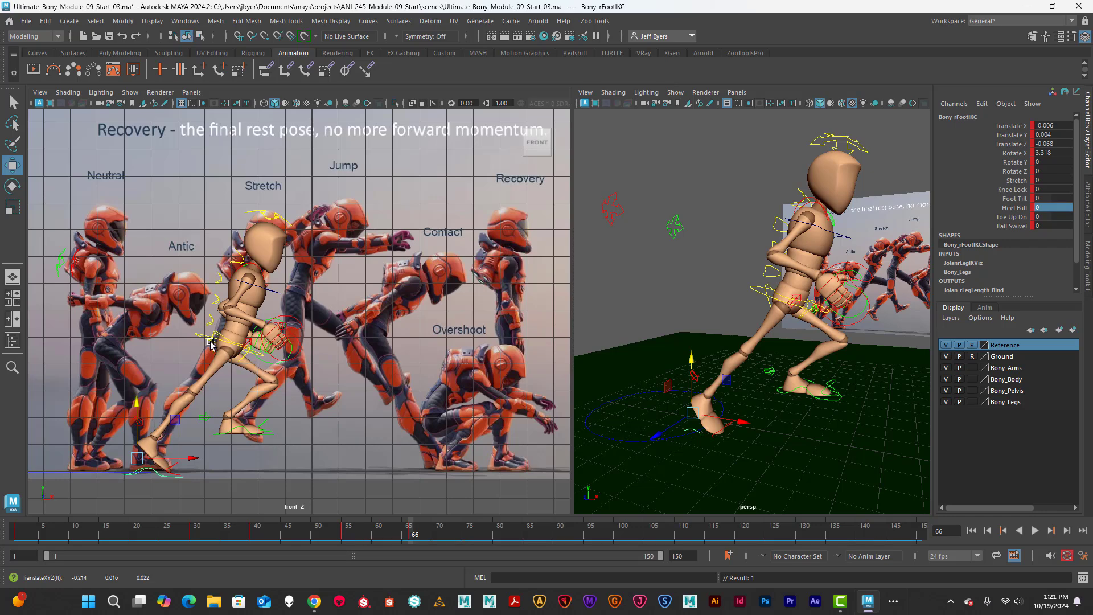
Shift the root back and up to about Translate Z 0.151 and Y -0.002, with the right foot at about Translate Z -0.073
left_click(260, 339)
mouse_move(281, 346)
left_mouse_down()
mouse_move(310, 349)
mouse_move(284, 351)
mouse_move(298, 362)
mouse_move(234, 363)
mouse_move(268, 364)
mouse_move(270, 348)
left_mouse_up()
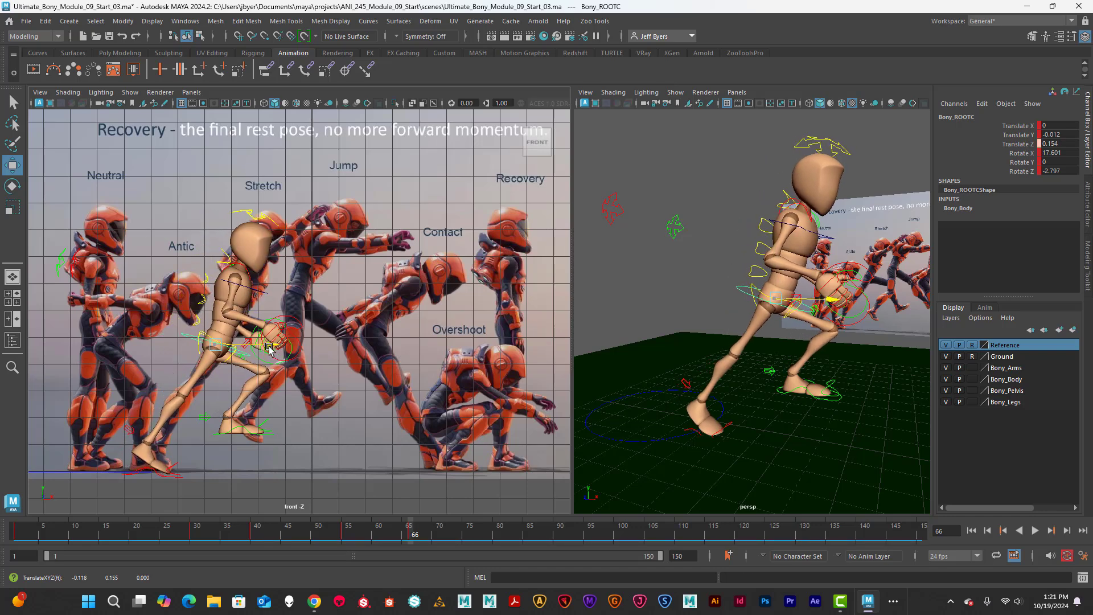
left_click(158, 476)
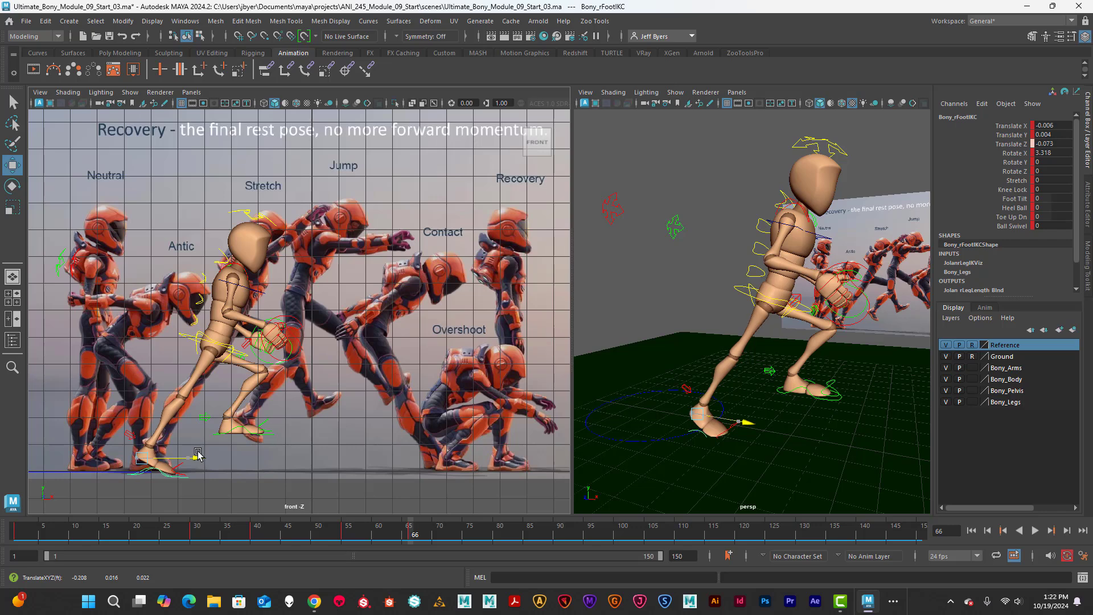
left_click_drag(197, 453, 198, 454)
left_click(192, 336)
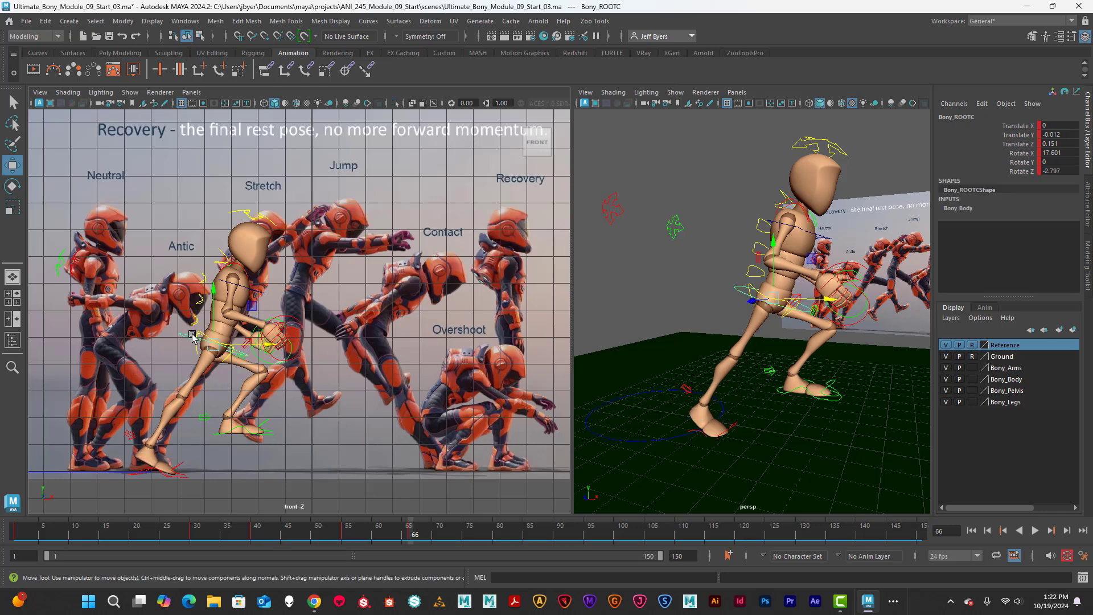
left_click_drag(212, 296, 182, 285)
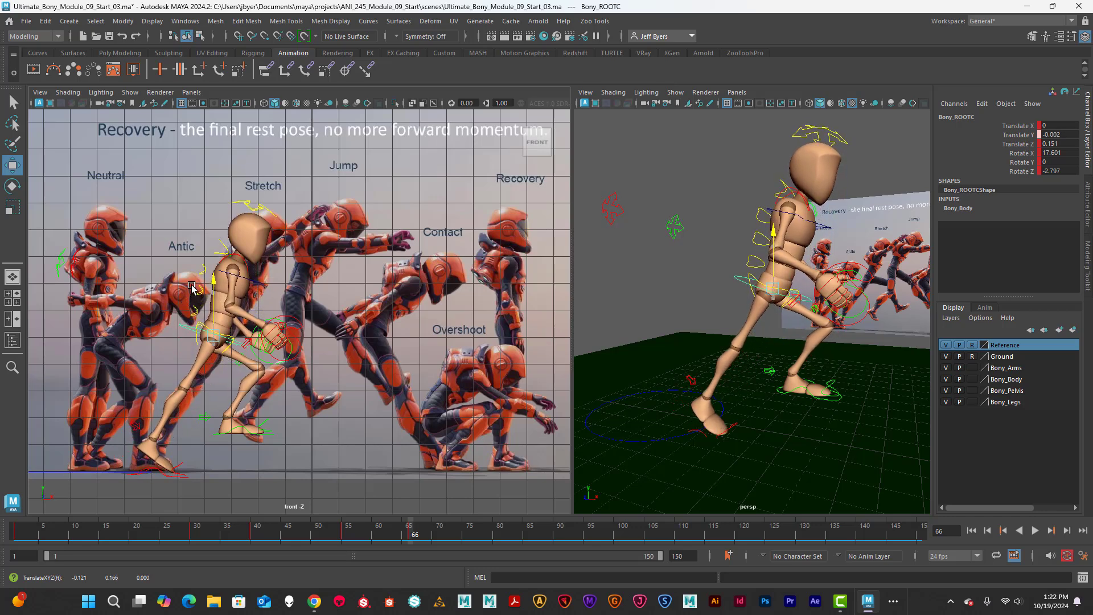
Rotate the right foot control to about Rotate X 7.4 so the rear foot pushes off its toes
left_click(151, 470)
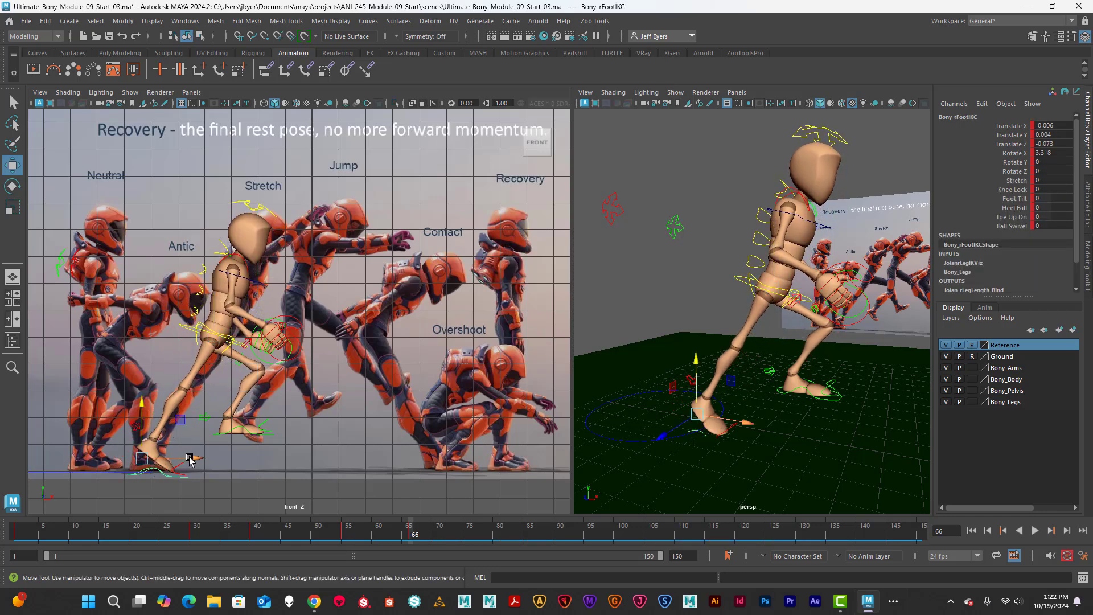
key("e")
left_click_drag(183, 427, 192, 428)
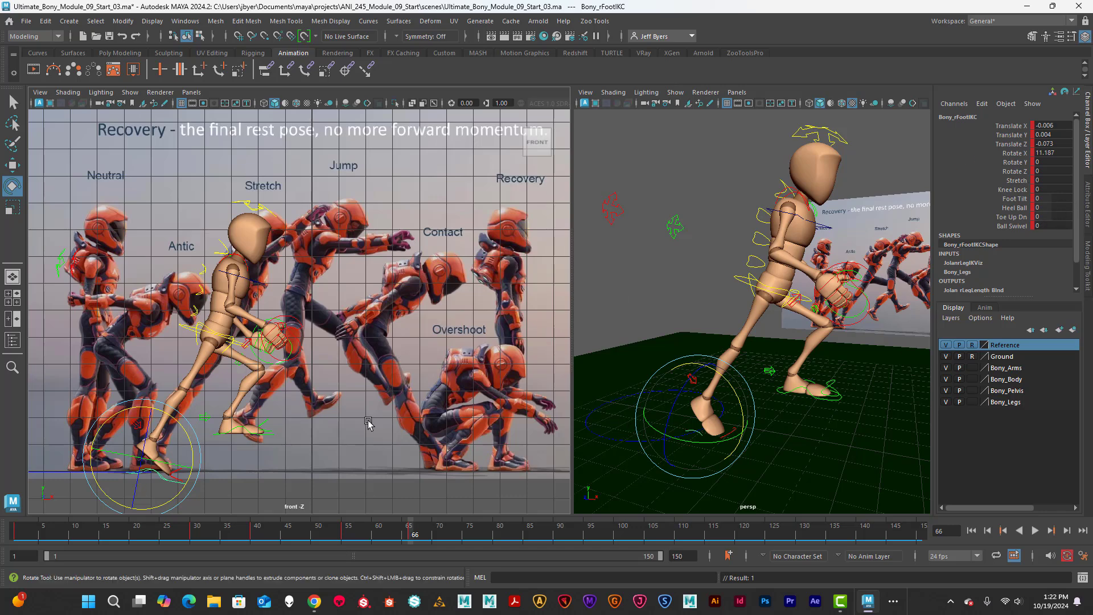
mouse_move(166, 419)
left_mouse_down()
mouse_move(154, 392)
mouse_move(168, 414)
left_mouse_up()
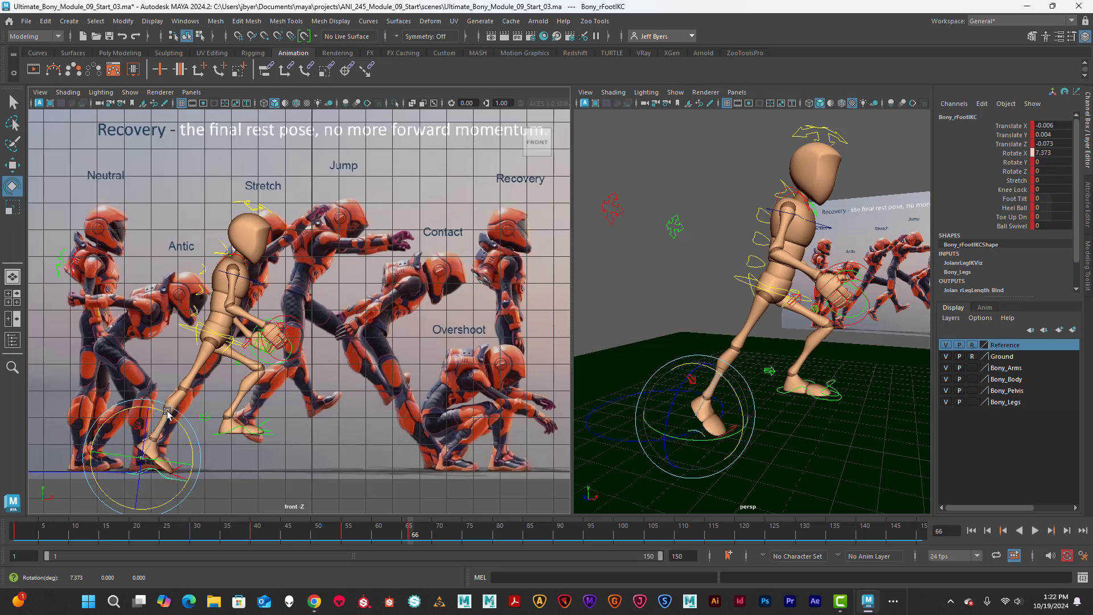
left_click_drag(168, 412, 168, 412)
Point the left foot downward to about Rotate X 28 and move it to about Translate Y 0.05 and Z 0.183
left_click(270, 436)
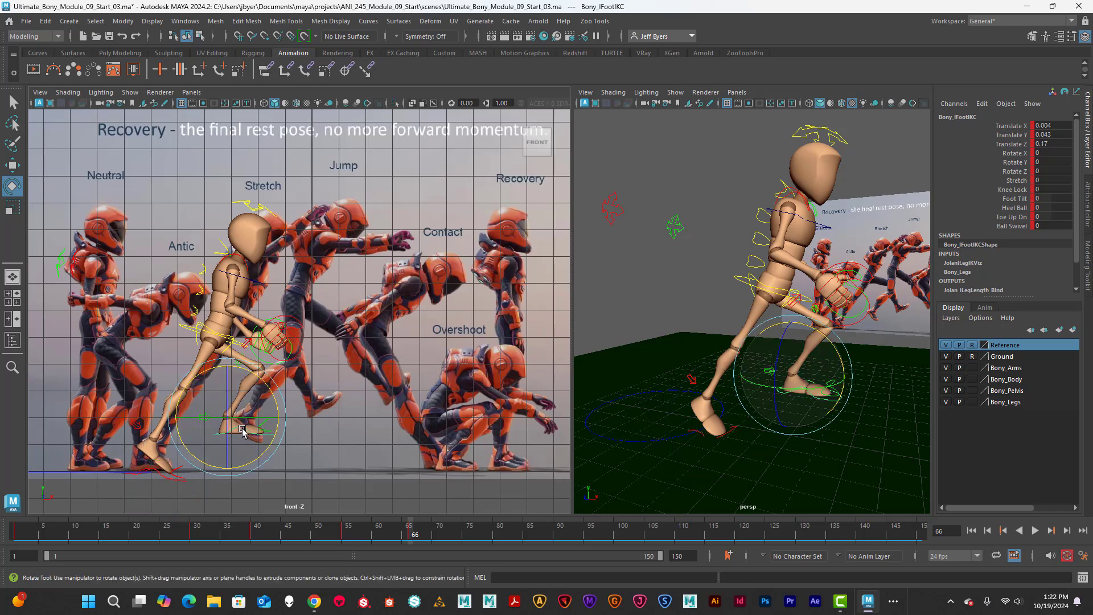
left_click_drag(269, 389, 264, 414)
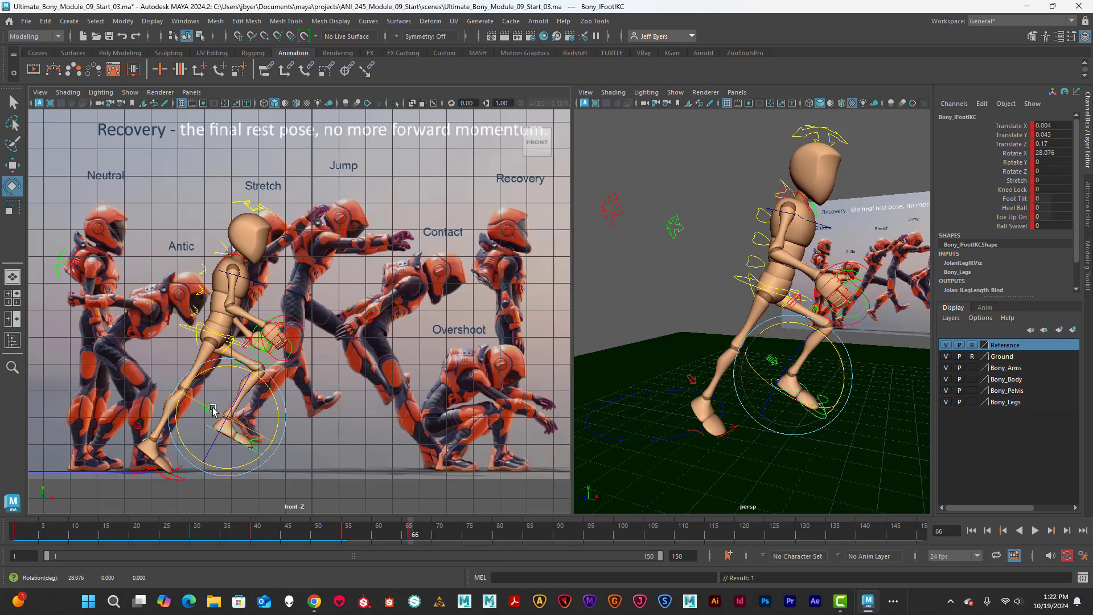
key("w")
left_click_drag(229, 359, 229, 353)
left_click_drag(289, 411, 301, 411)
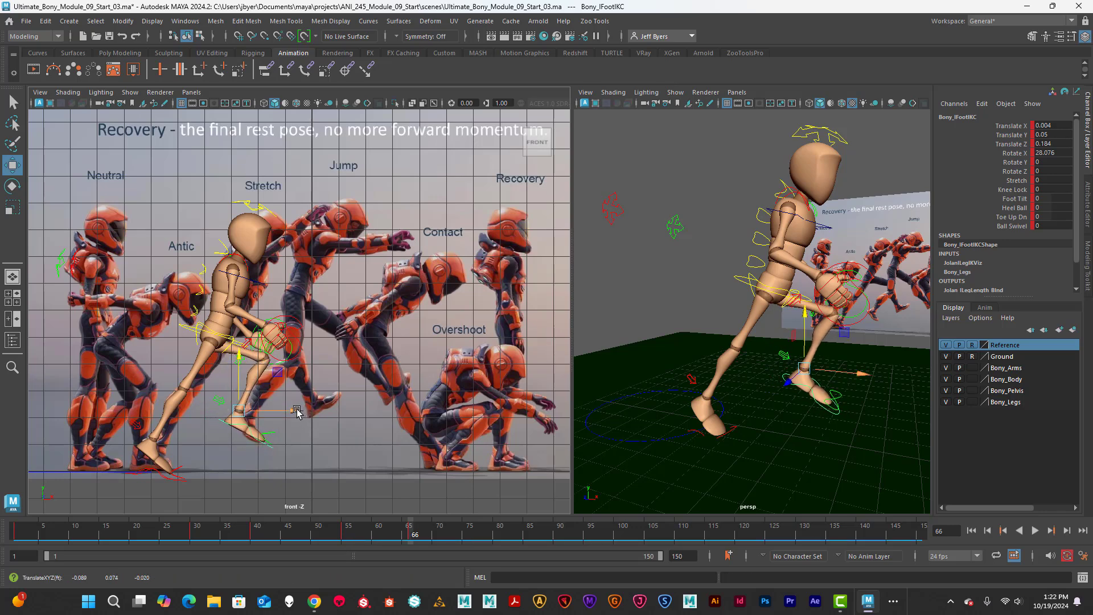
left_click_drag(294, 414, 290, 412)
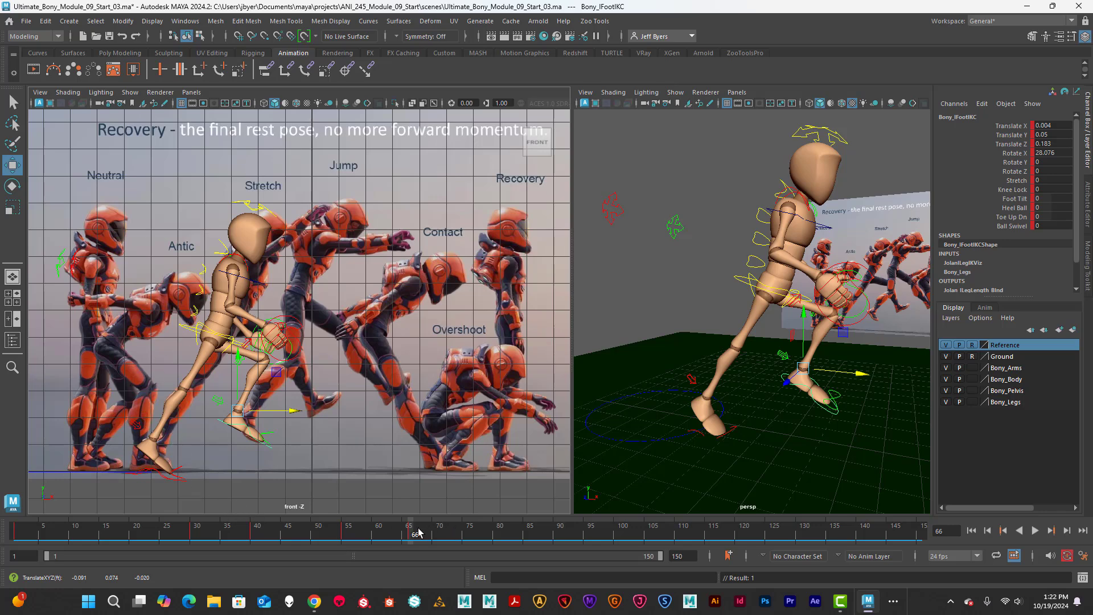
Scrub the timeline back to frame 60, between the antic and stretch poses
left_click_drag(412, 534, 378, 539)
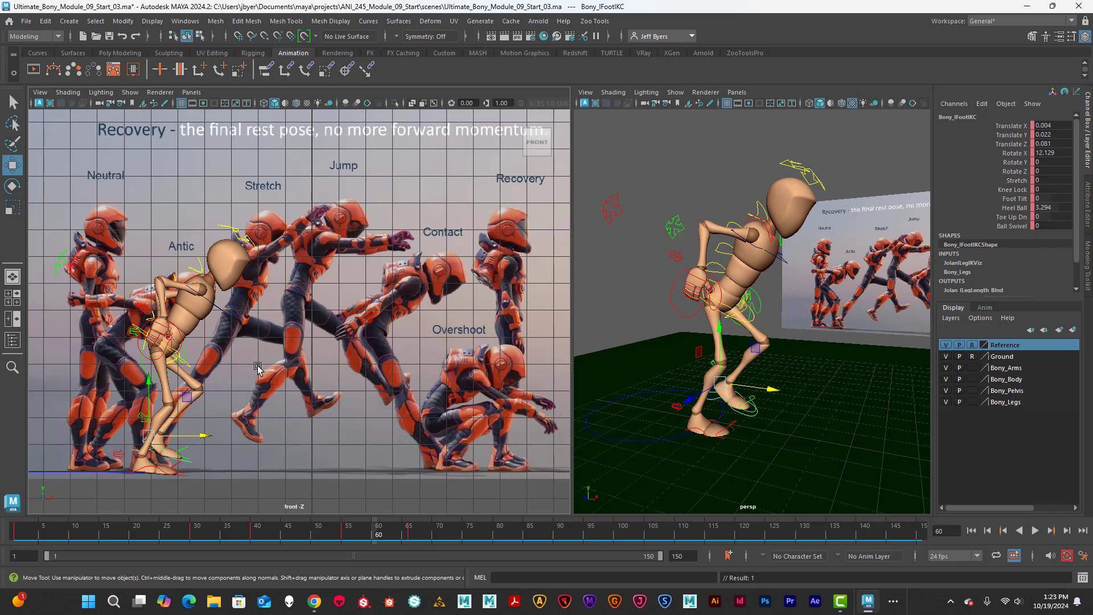
At frame 60, swing the right wrist control down and forward to about Translate Y 0.115 and Z -0.124, rotated to about Rotate Y -13.7
left_click_drag(241, 381, 229, 378, "alt")
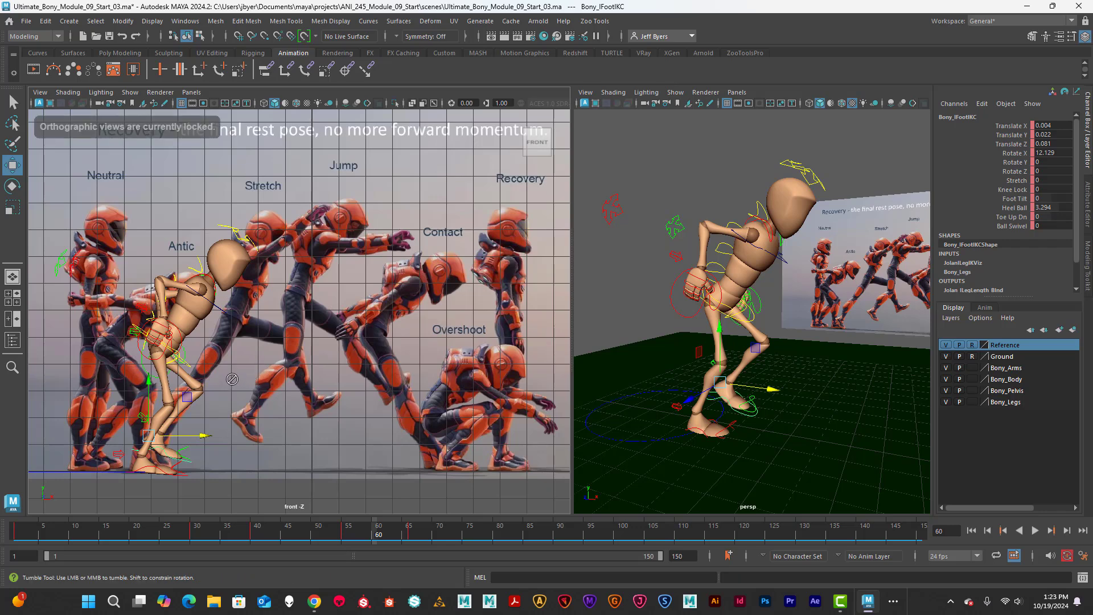
left_click(168, 346)
left_click_drag(163, 268, 157, 305)
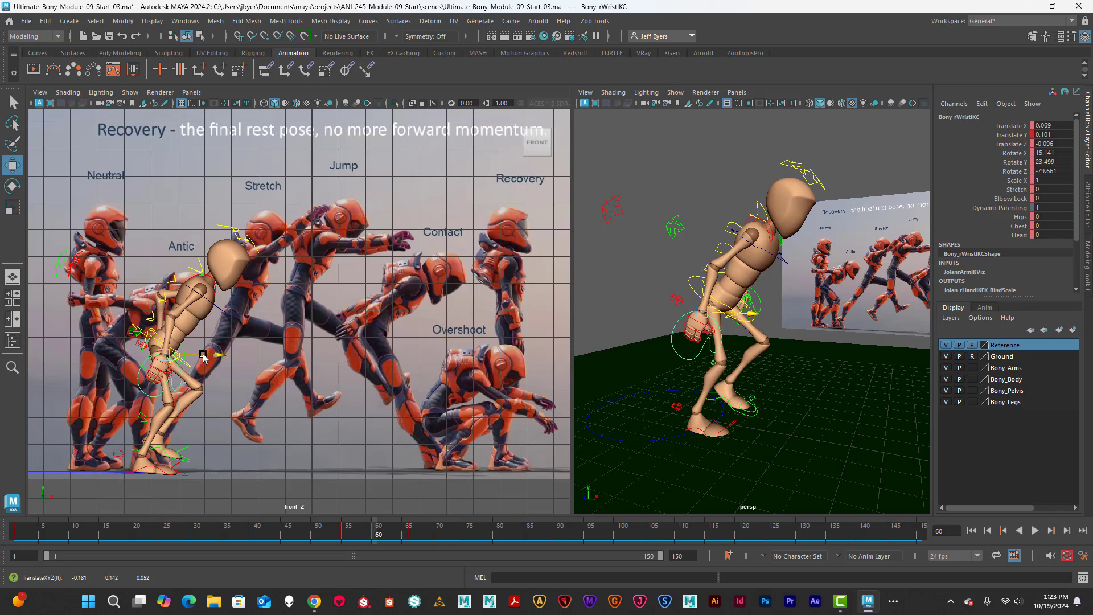
left_click_drag(203, 355, 211, 355)
left_click_drag(176, 295, 178, 311)
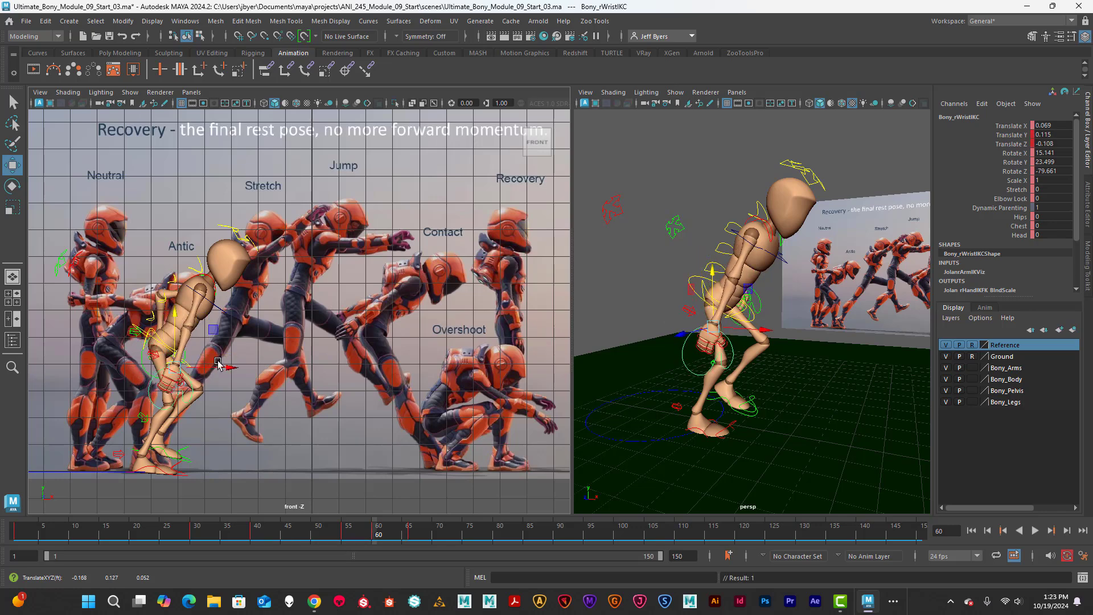
left_click_drag(218, 363, 237, 366)
key("e")
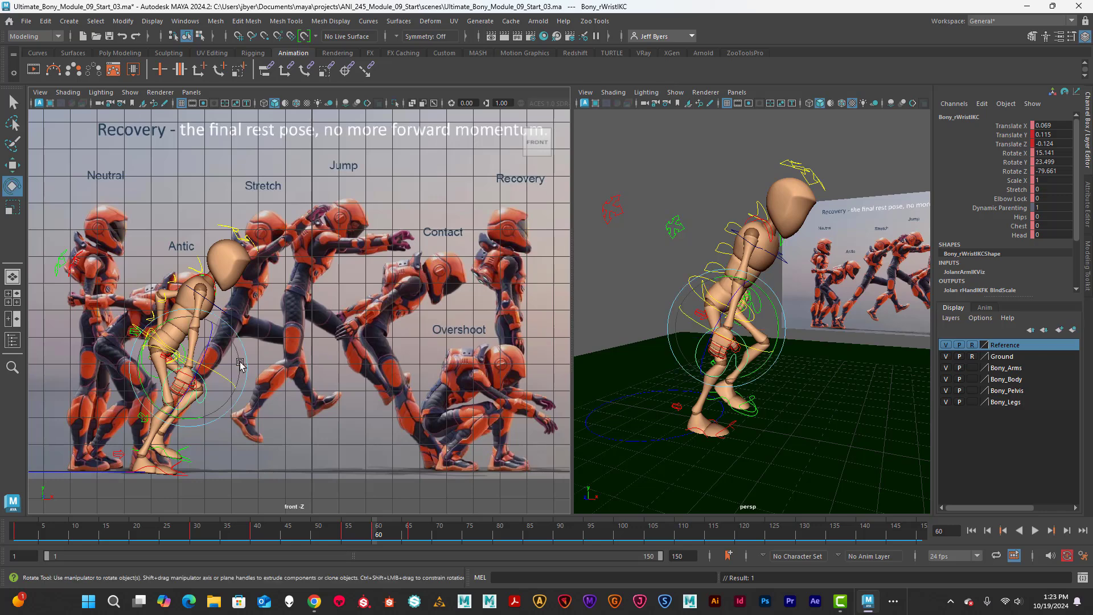
left_click_drag(184, 420, 215, 415)
Bring the right wrist further forward to about Translate Y 0.11 and Z -0.153, and rotate it to about Rotate Y -35.4
key("w")
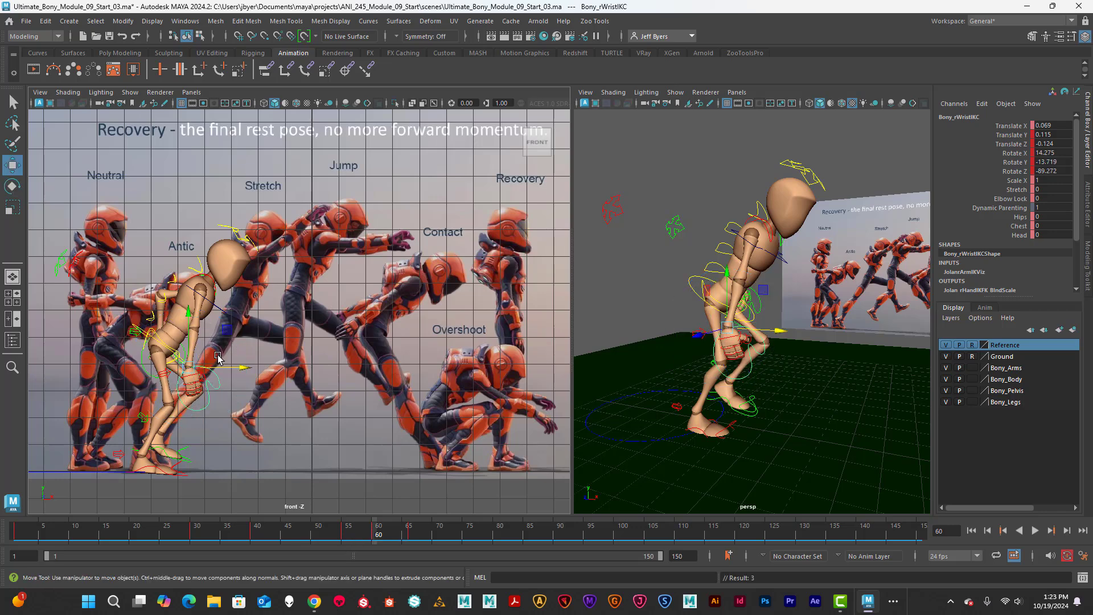
left_click_drag(187, 313, 187, 308)
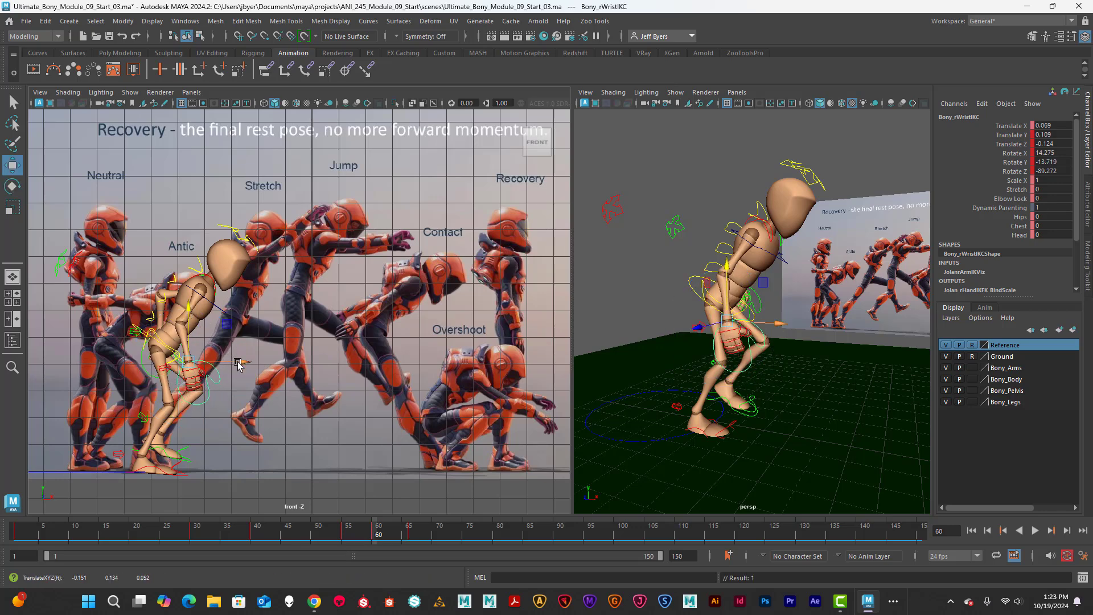
left_click_drag(238, 363, 263, 362)
left_click_drag(215, 309, 215, 311)
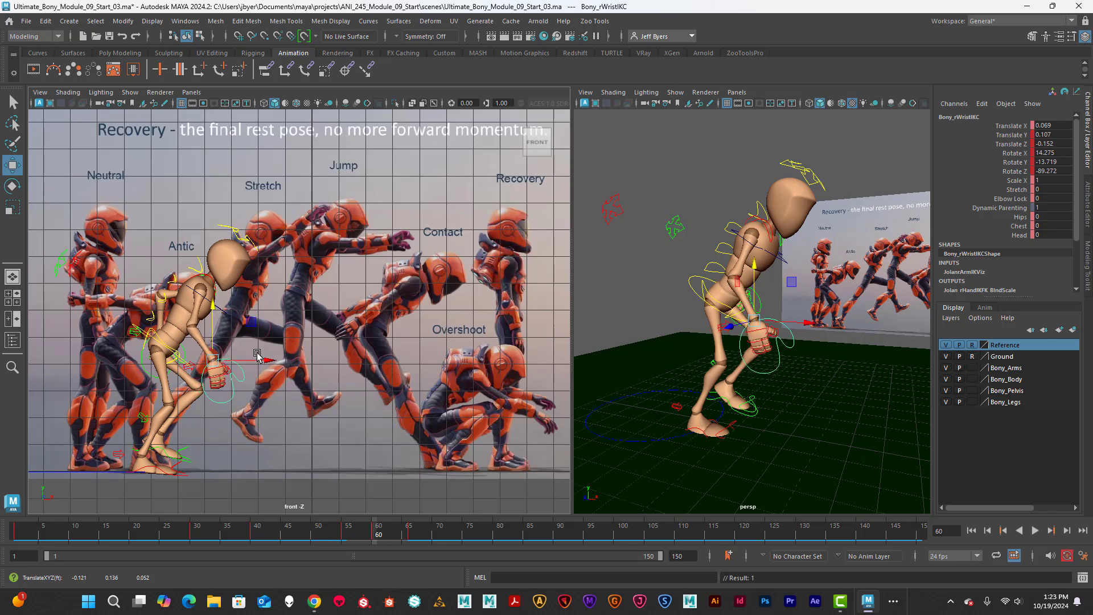
key("r")
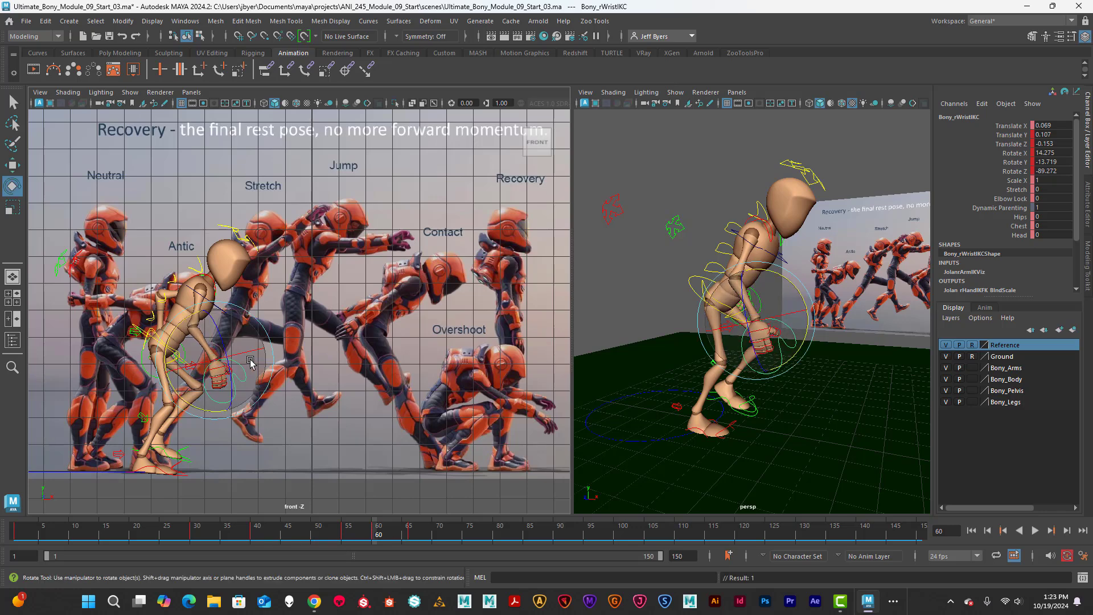
key("e")
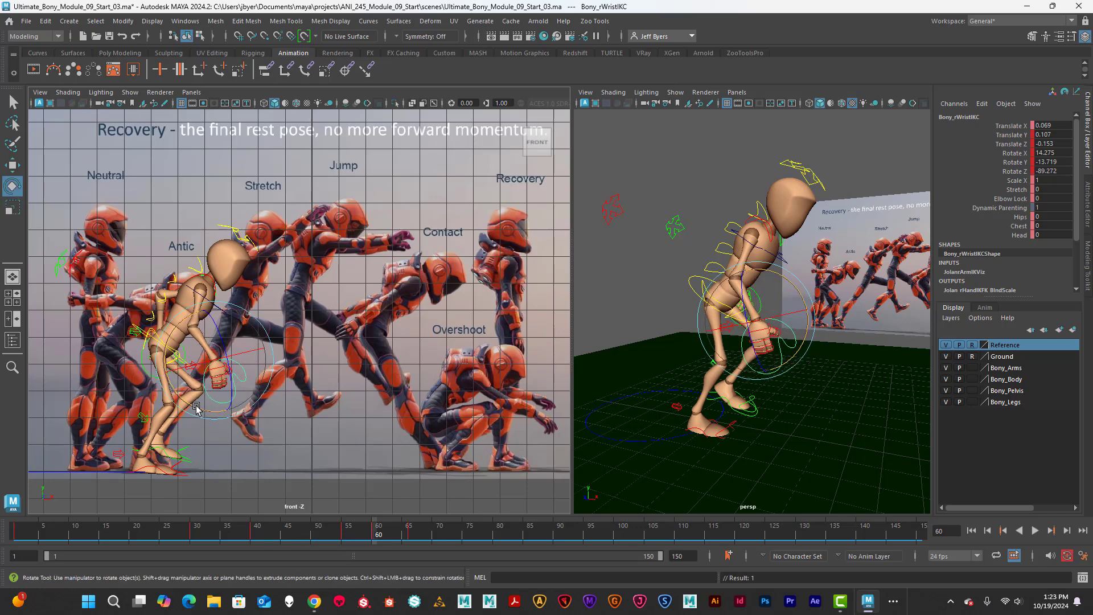
left_click_drag(198, 408, 226, 408)
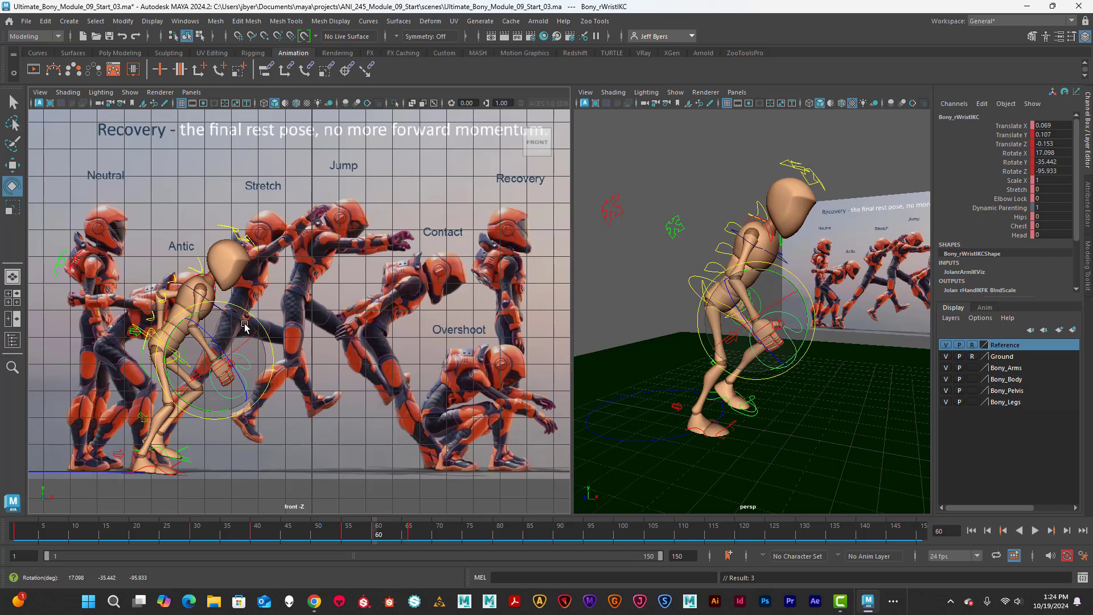
key("w")
left_click_drag(217, 312, 217, 310)
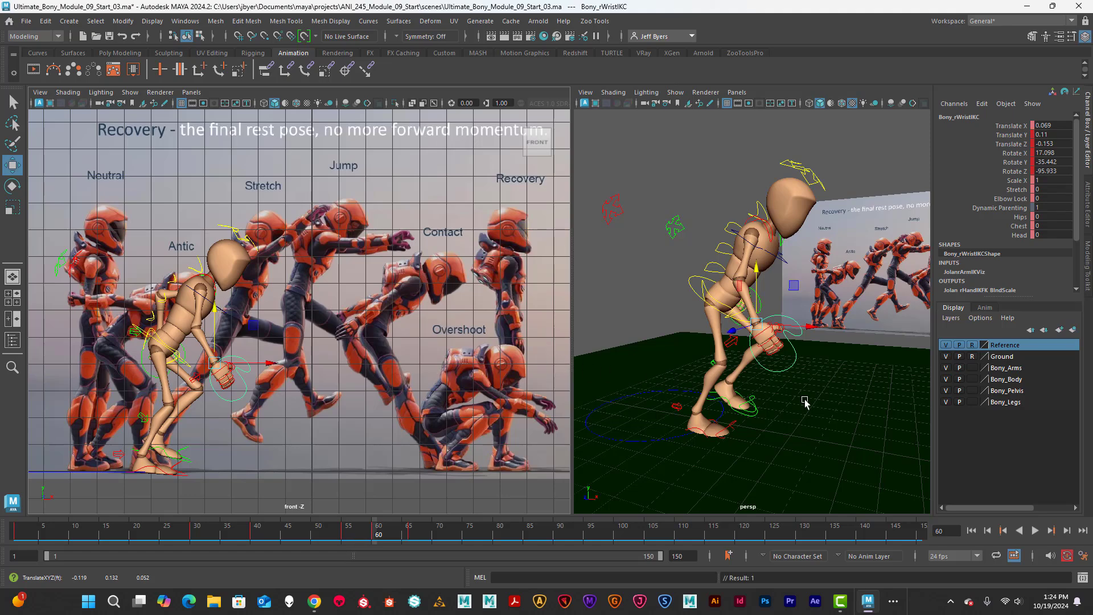
Swing the left wrist control forward to about Translate Y -0.108 and Z 0.146, and rotate it to about Rotate Y -53
left_click_drag(804, 402, 686, 364, "alt")
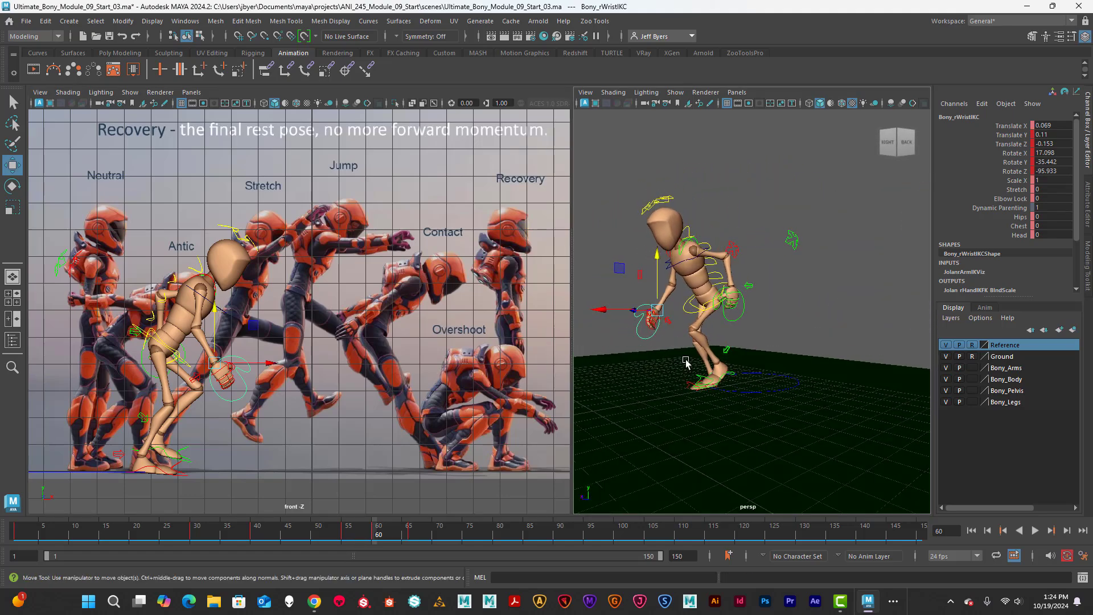
left_click(731, 319)
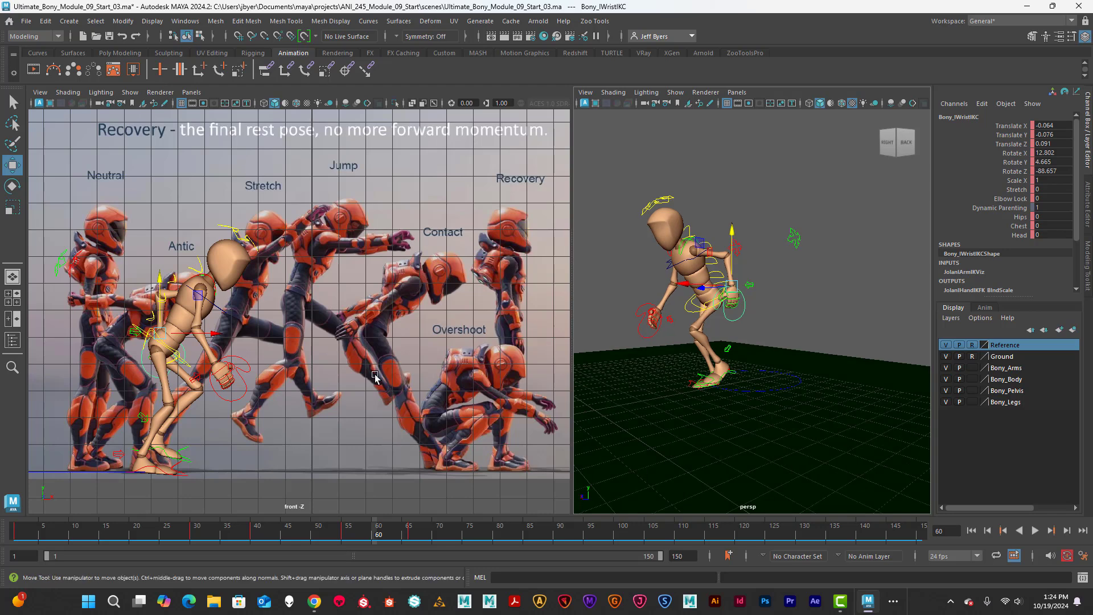
left_click_drag(658, 342, 580, 356, "alt")
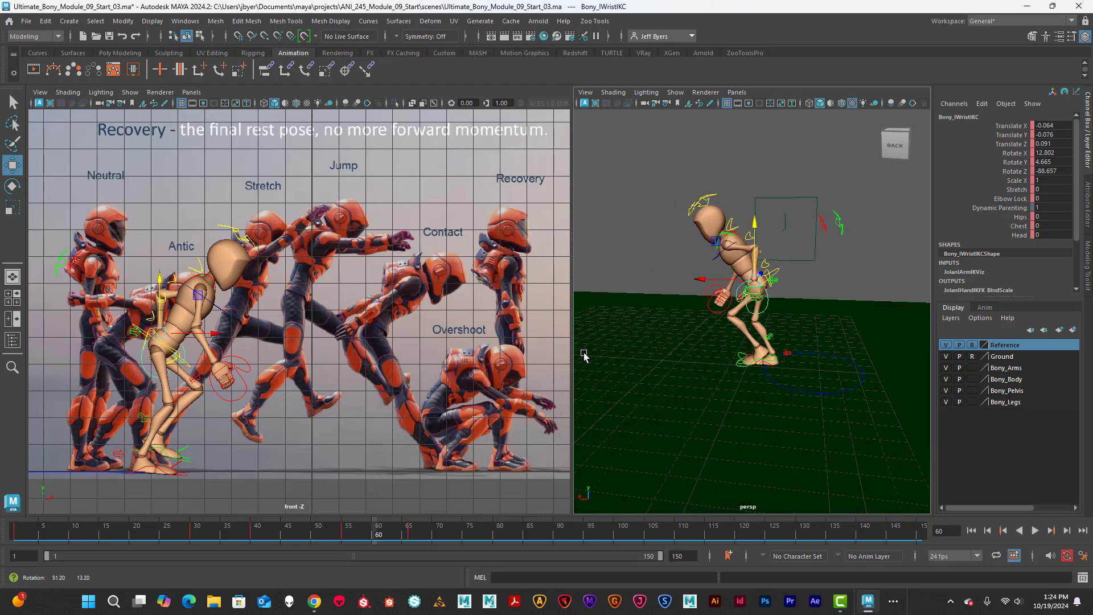
left_click_drag(727, 276, 665, 285)
key("e")
left_click_drag(752, 257, 686, 258)
key("w")
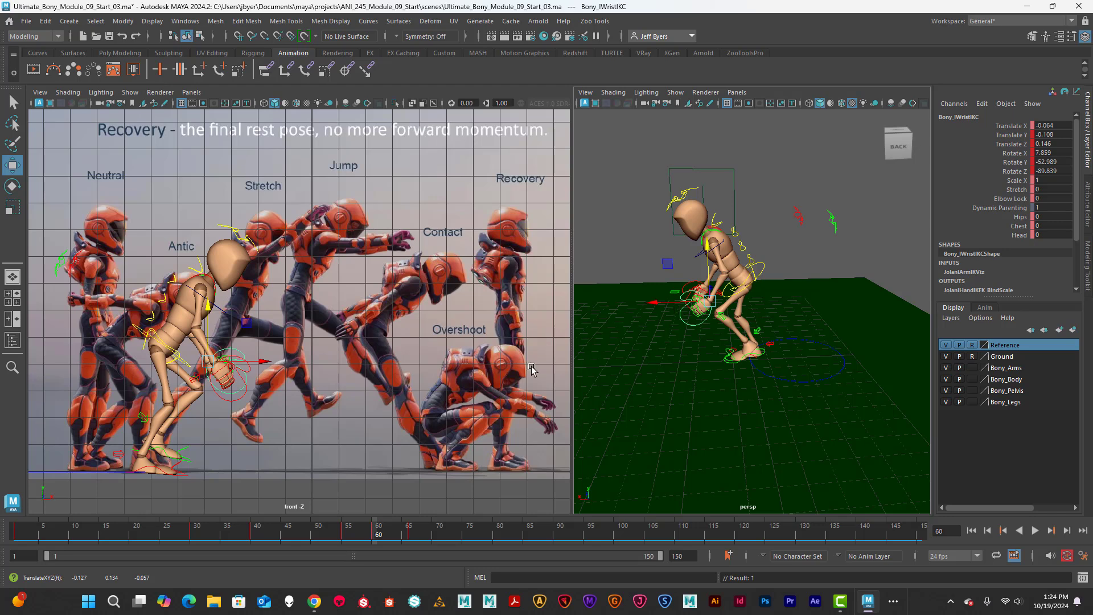
Raise the right wrist and offset it ahead of the left hand, to about Translate Y 0.092 and Z -0.177
left_click_drag(264, 378, 274, 379, "alt")
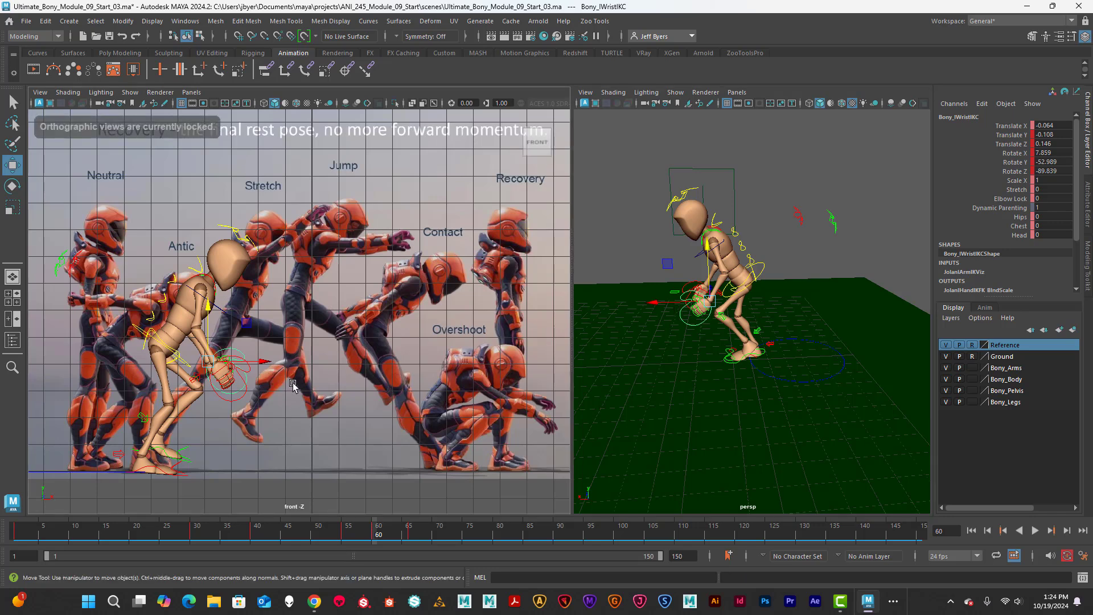
left_click_drag(612, 374, 803, 373, "alt")
left_click(247, 389)
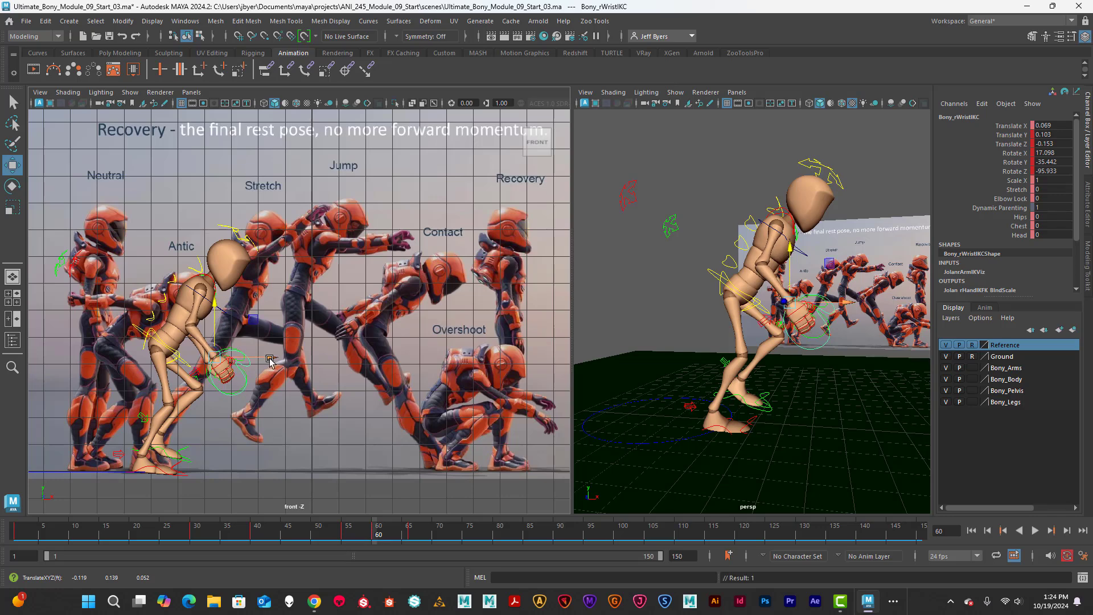
left_click_drag(273, 362, 286, 356)
left_click_drag(235, 308, 236, 298)
left_click_drag(272, 349, 276, 348)
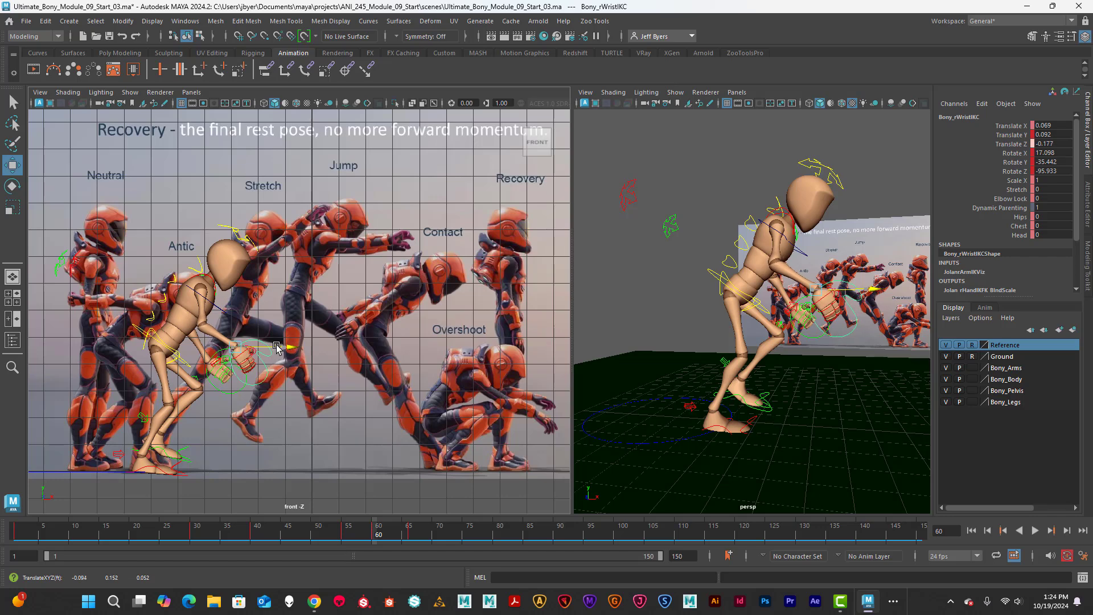
At frame 57, lower the right wrist control to about Translate Y 0.103 and rotate it to about Rotate Y 15.6
left_click_drag(385, 536, 353, 529)
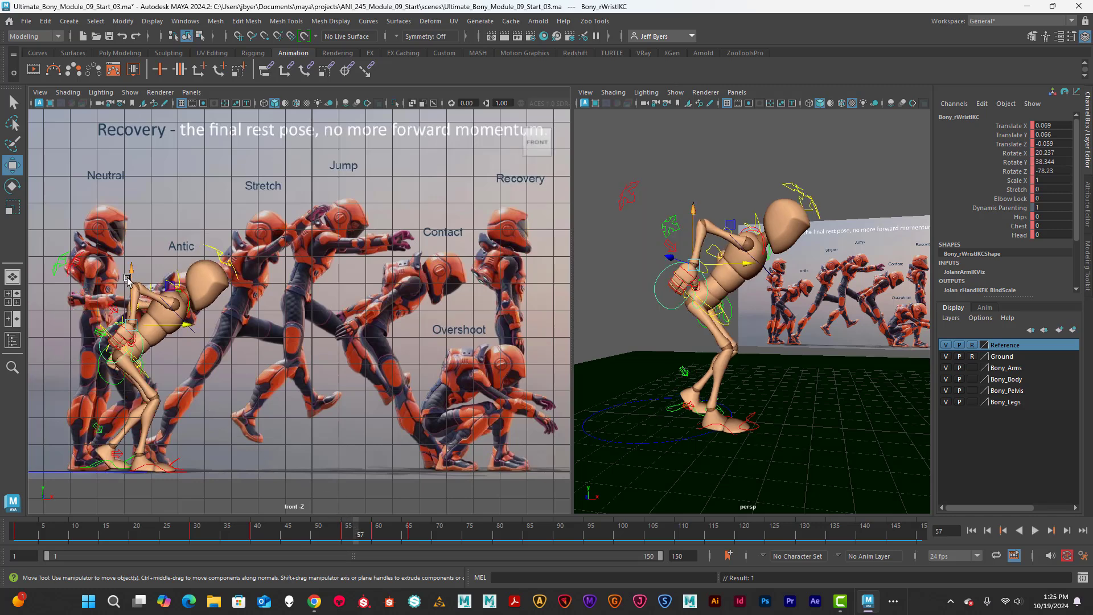
left_click_drag(130, 270, 121, 303)
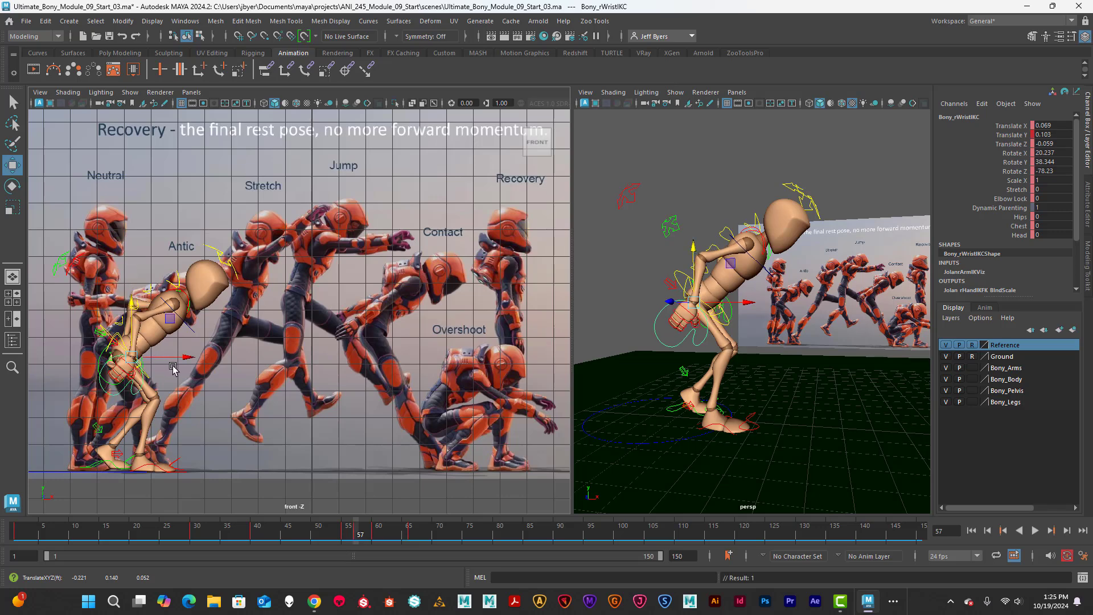
key("e")
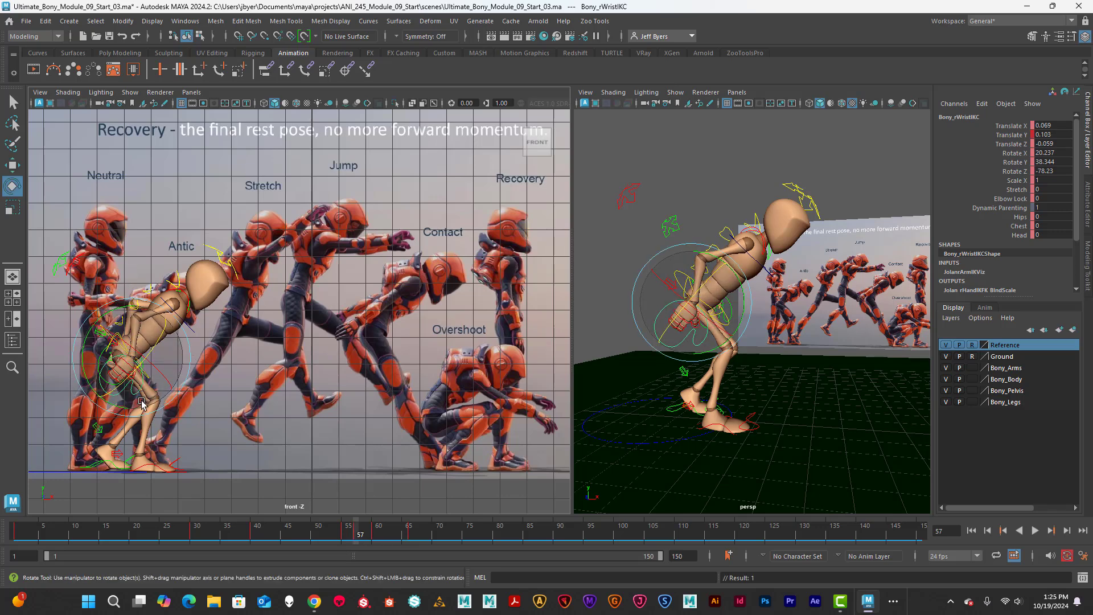
left_click_drag(118, 408, 140, 411)
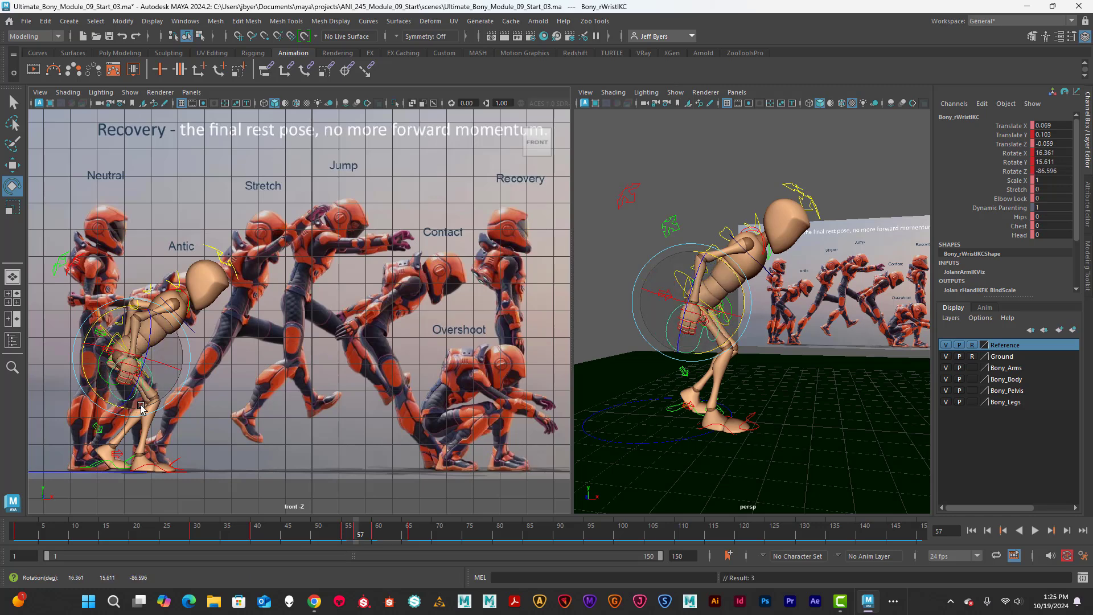
At frame 66, raise the right wrist and extend it forward to about Translate Y 0.002 and Z -0.244 for the stretch pose
left_click_drag(360, 533, 411, 531)
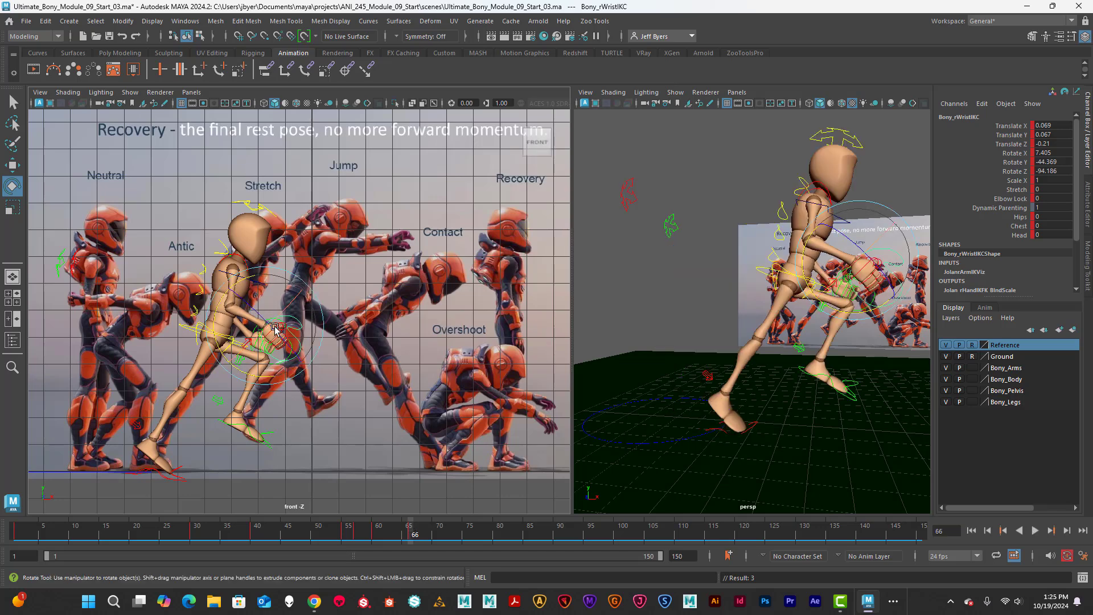
key("w")
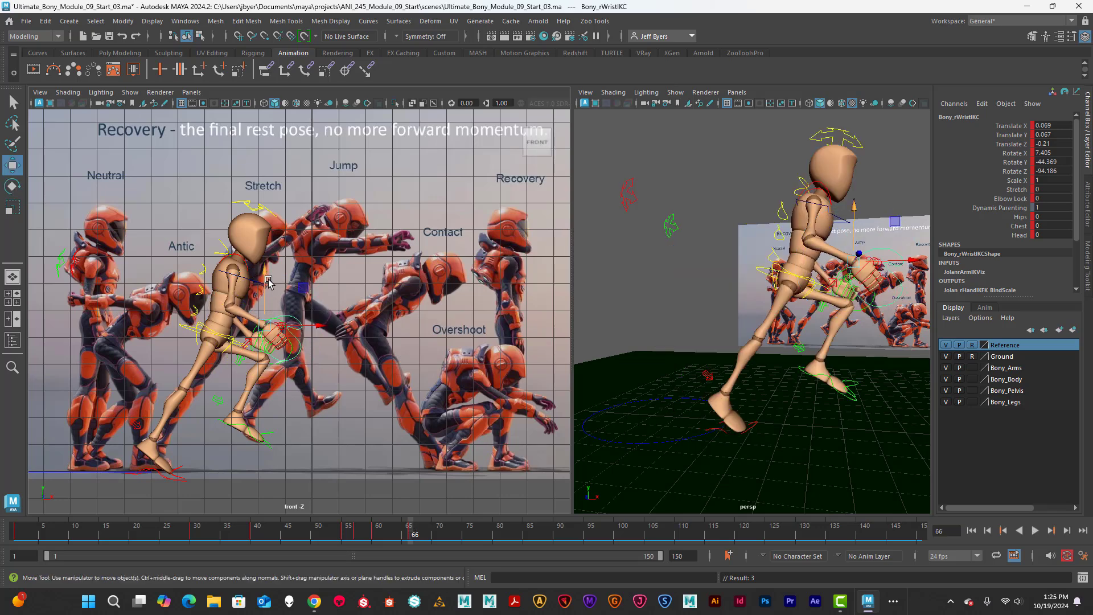
left_click_drag(268, 281, 268, 239)
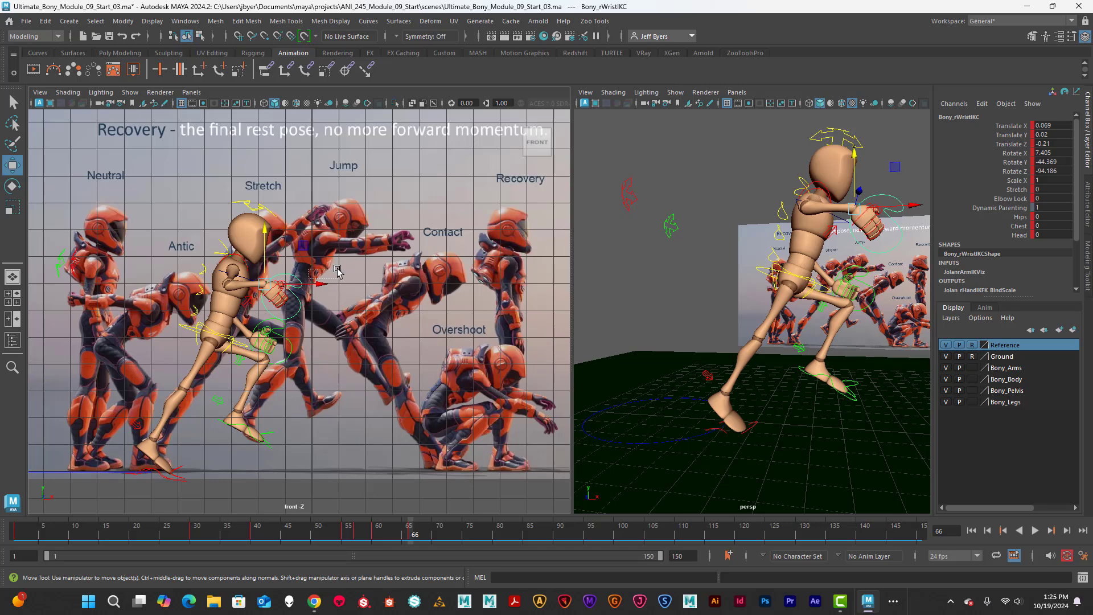
left_click_drag(337, 271, 339, 284)
left_click(296, 285)
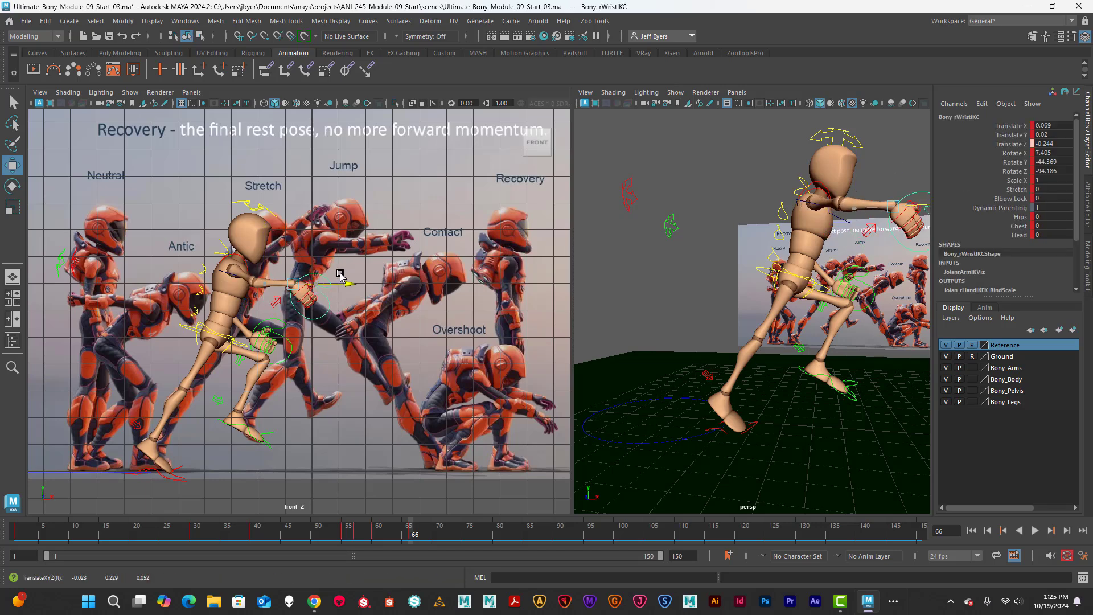
left_click_drag(295, 238, 295, 220)
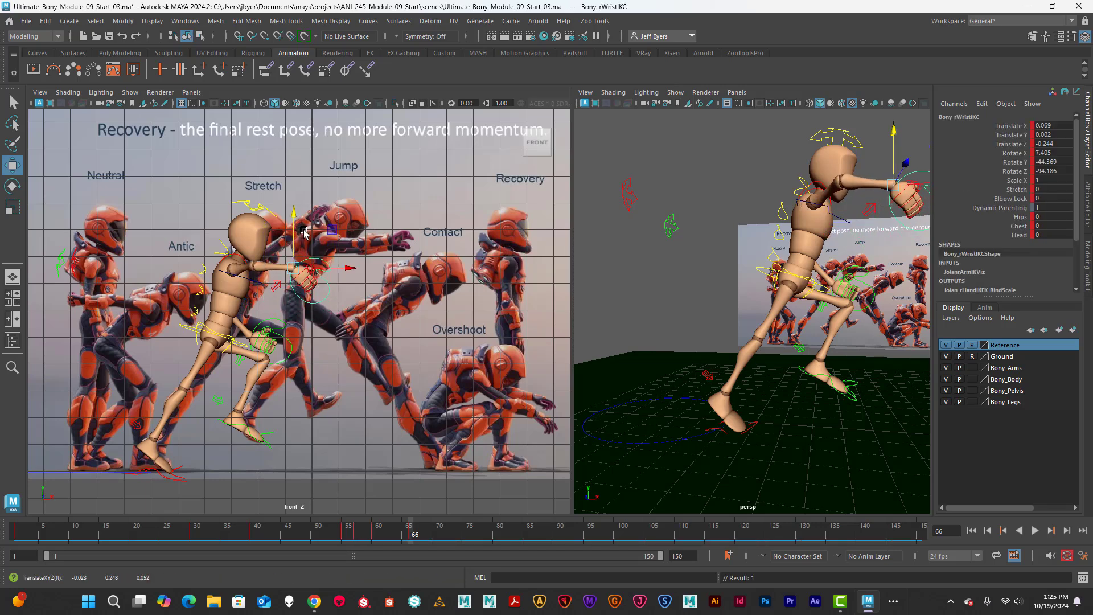
Rotate the extended right hand upward to about Rotate X 148.6, Y -79.8 and Z -238
key("r")
key("e")
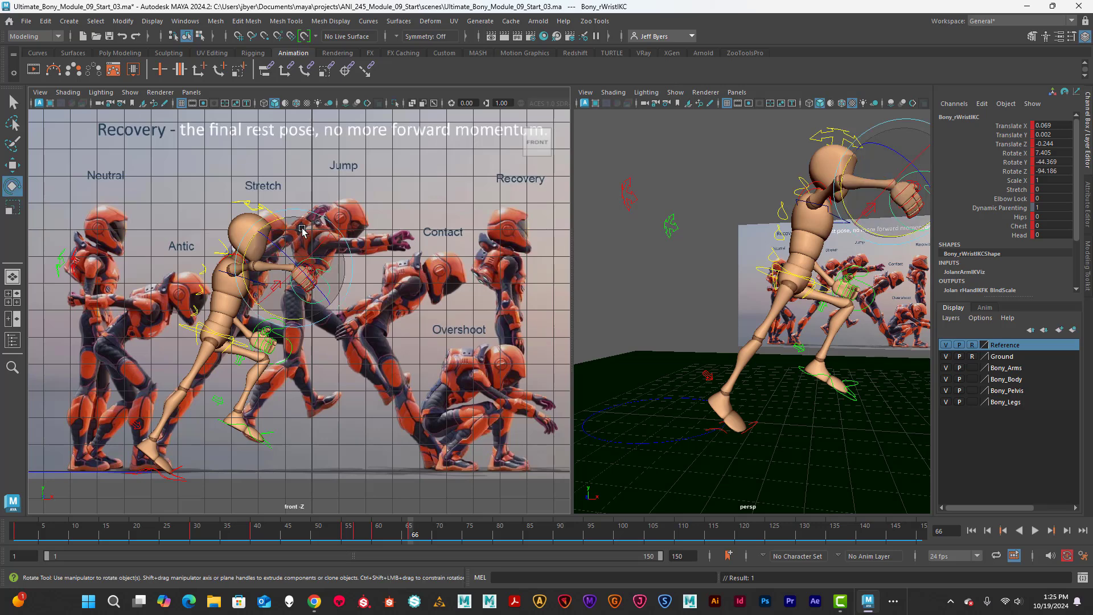
left_click_drag(251, 243, 302, 323)
left_click_drag(480, 353, 512, 359, "alt")
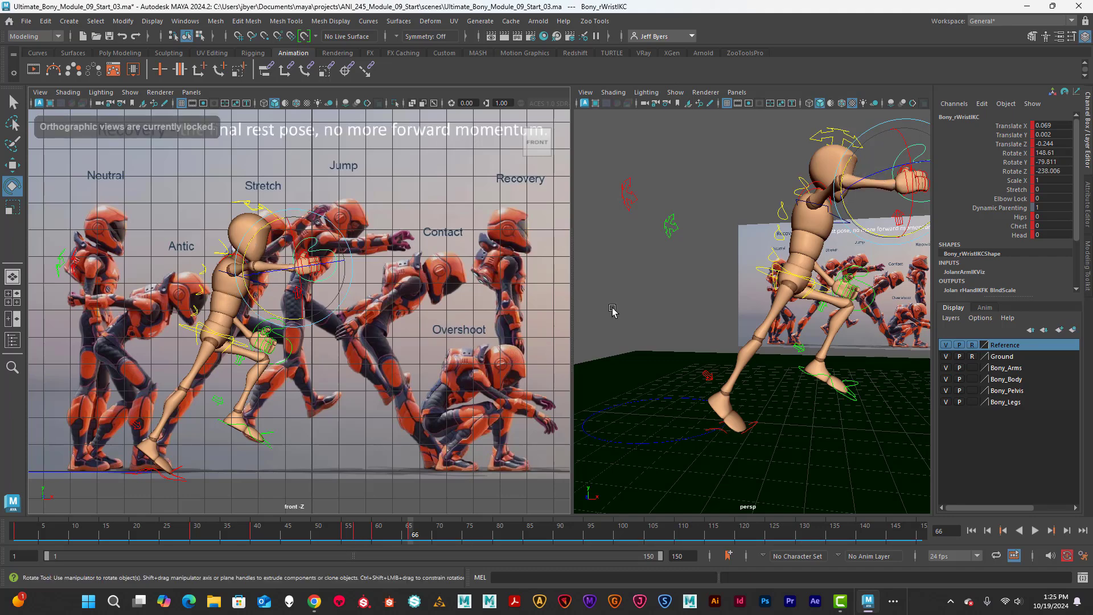
At frame 66, move the right elbow control outward and forward to about Translate X -0.106, Y 0.005 and Z 0.289
left_click_drag(659, 305, 711, 349, "alt")
left_click(737, 371)
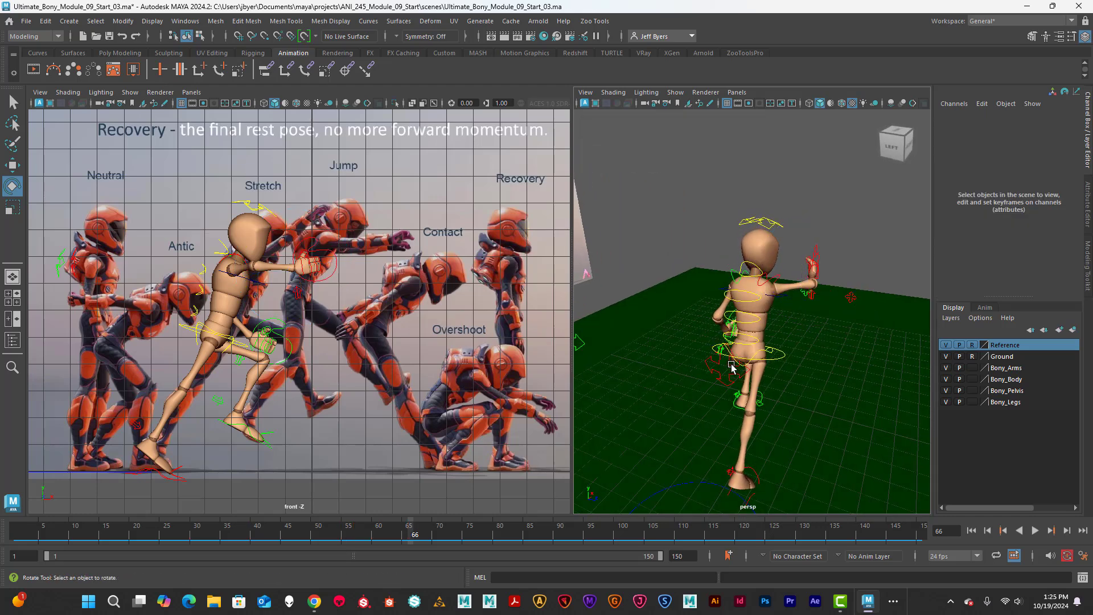
left_click(733, 368)
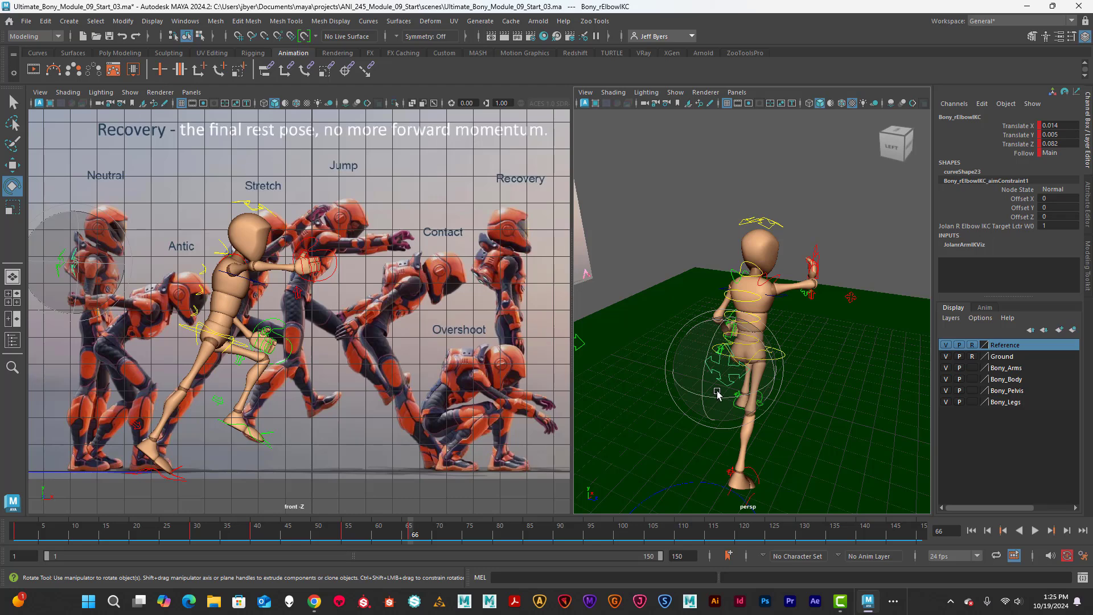
key("w")
left_click_drag(765, 373, 864, 348, "alt")
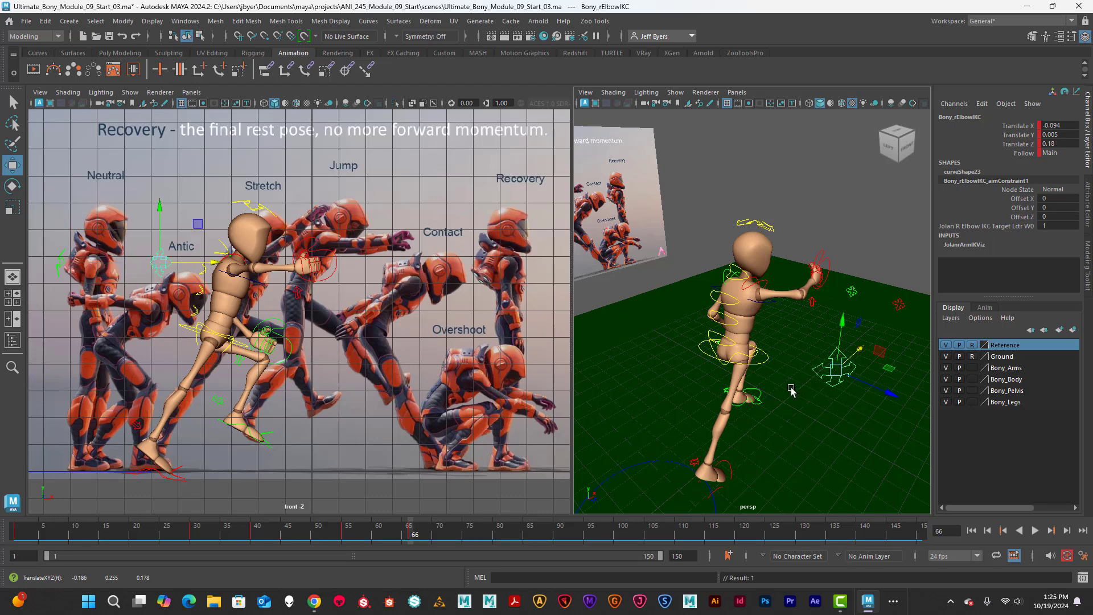
left_click_drag(791, 388, 674, 400, "alt")
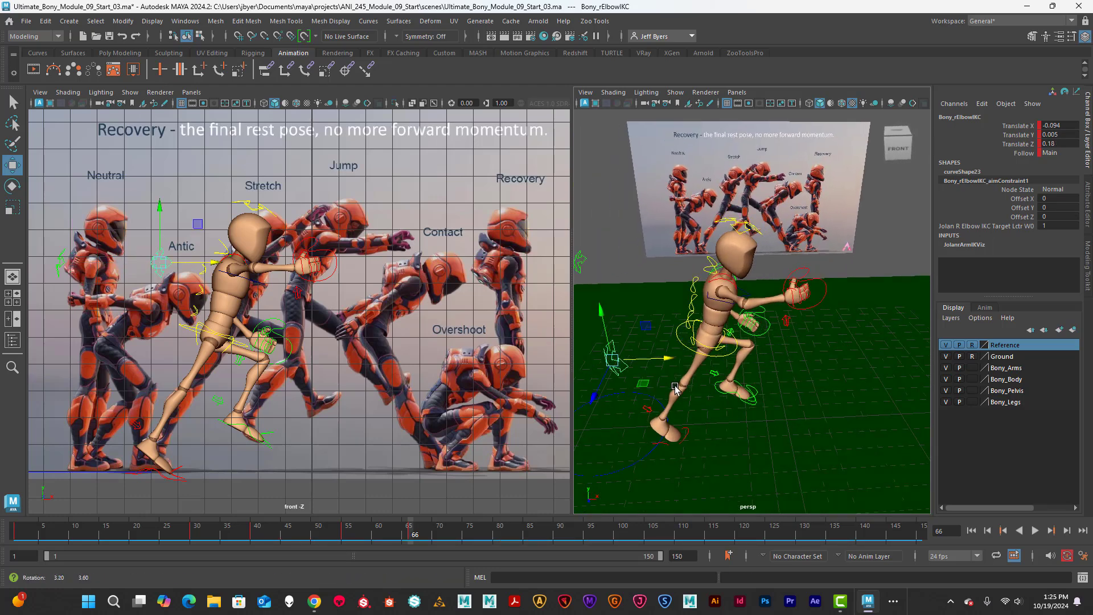
left_click_drag(662, 359, 669, 360)
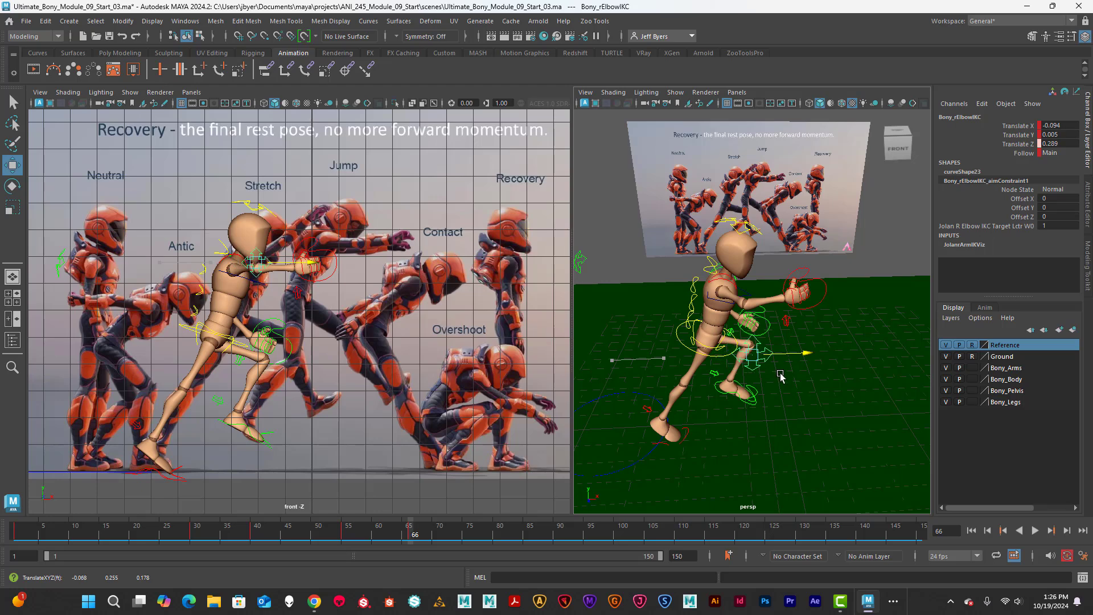
mouse_move(780, 376)
left_mouse_down("alt")
mouse_move(760, 394)
mouse_move(774, 396)
left_mouse_up("alt")
left_click_drag(413, 538, 428, 516)
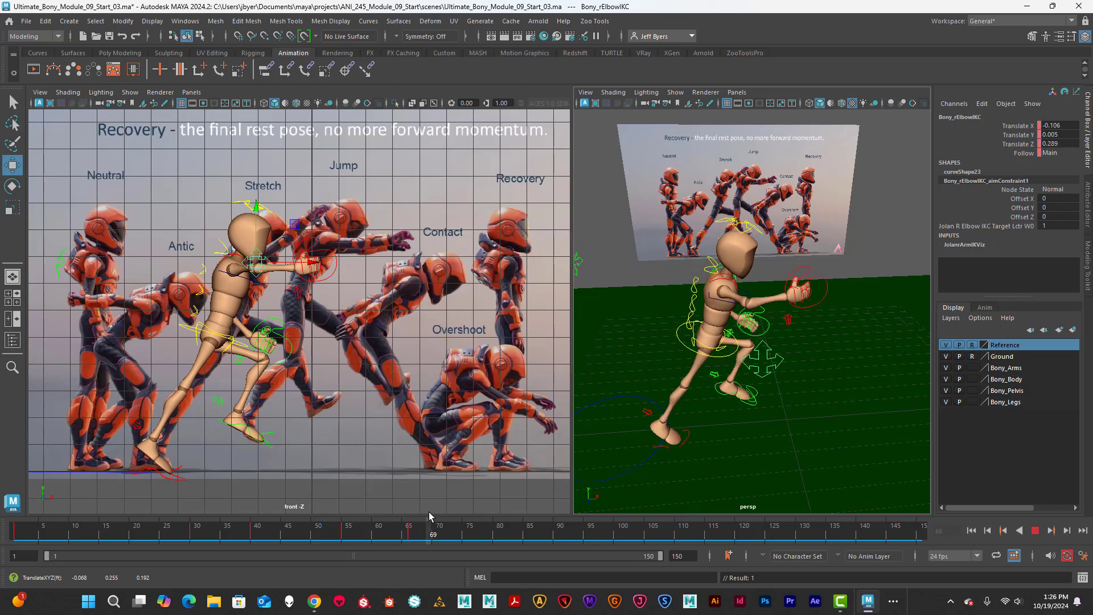
key("Escape")
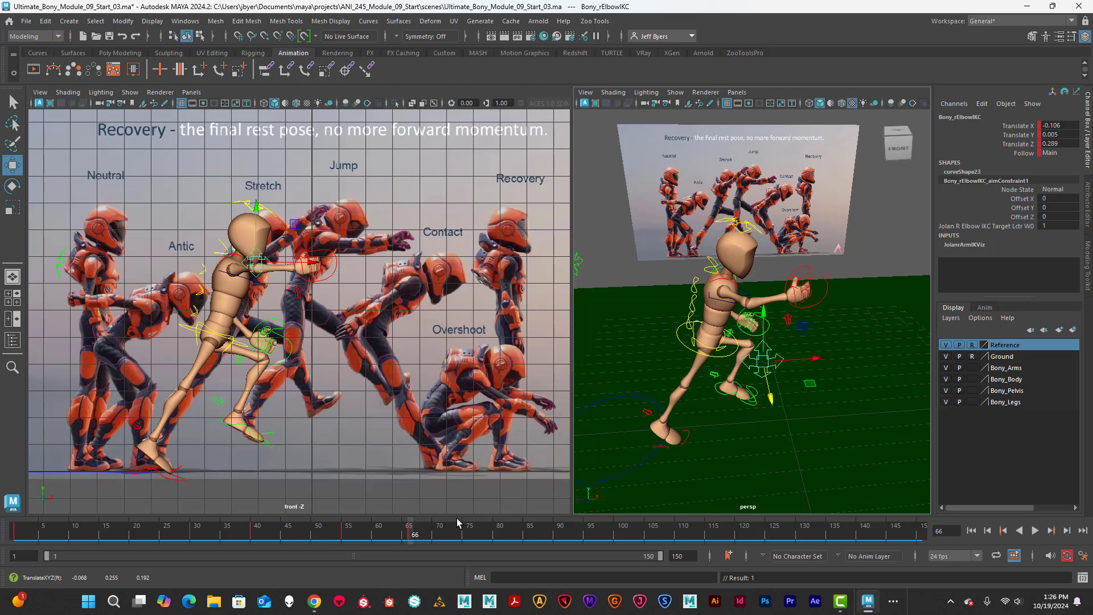
Try lowering and keying the right elbow control at frame 64 to about Translate Y -0.088, and undo it
left_click_drag(525, 499, 671, 431, "alt")
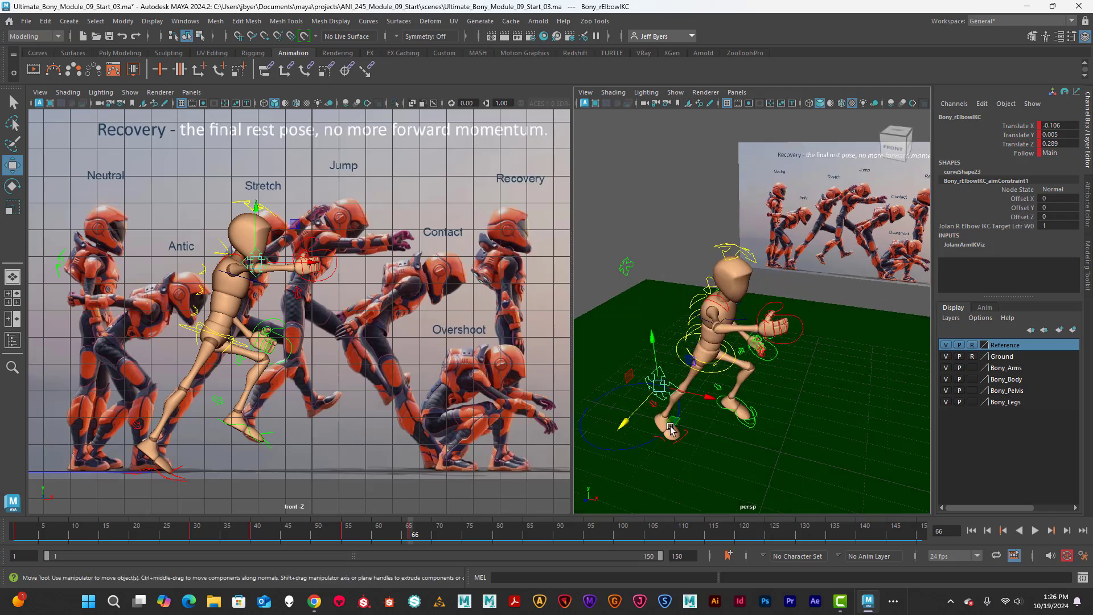
mouse_move(415, 526)
left_mouse_down()
mouse_move(332, 527)
mouse_move(397, 515)
left_mouse_up()
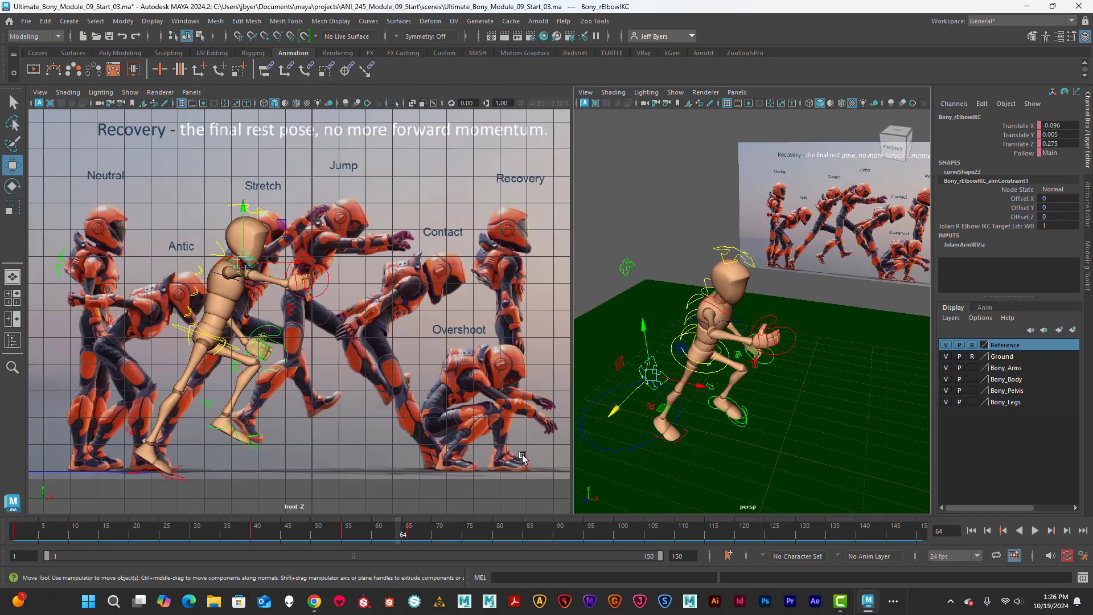
left_click_drag(642, 335, 669, 417)
key("s")
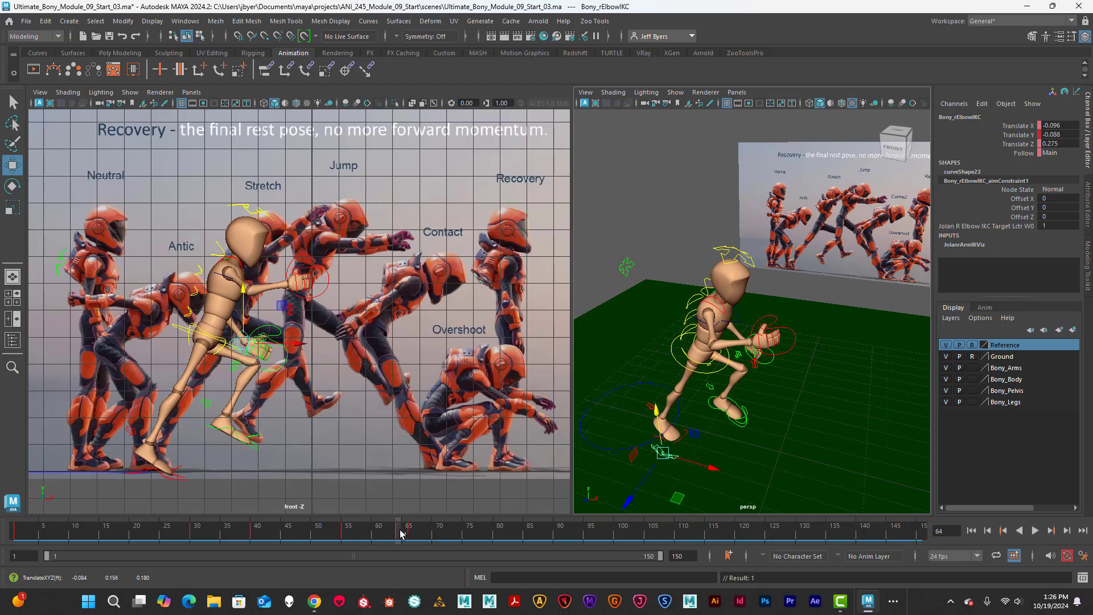
key("ctrl+z")
At frame 66, lower the right elbow control and bring it inward to about Translate X -0.044, Y -0.114 and Z 0.305
left_click_drag(397, 535, 415, 535)
left_click_drag(687, 427, 660, 403, "alt")
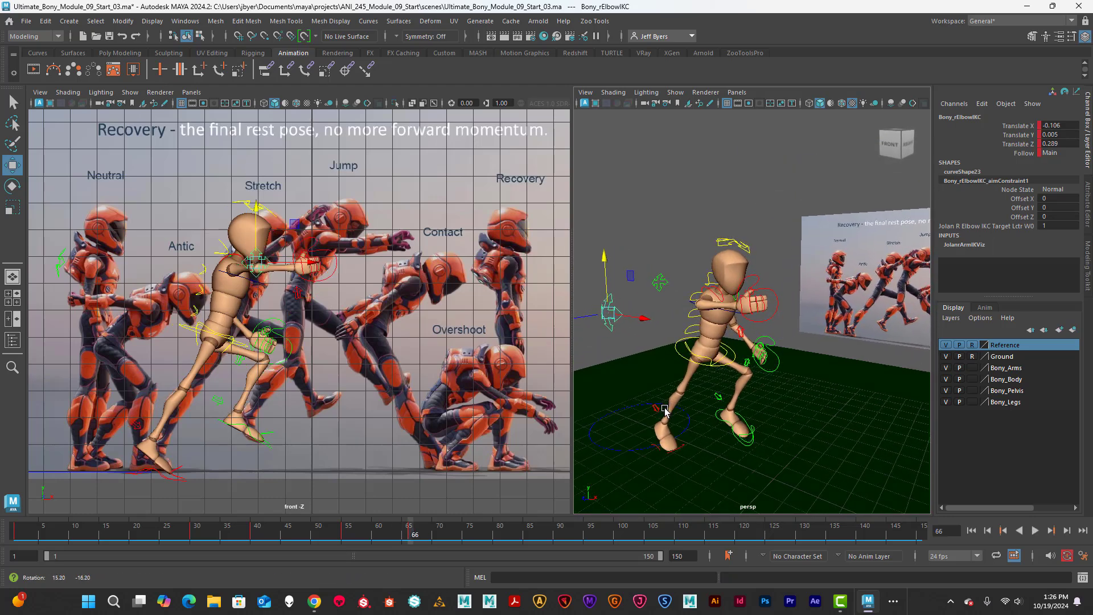
left_click_drag(605, 279, 665, 395)
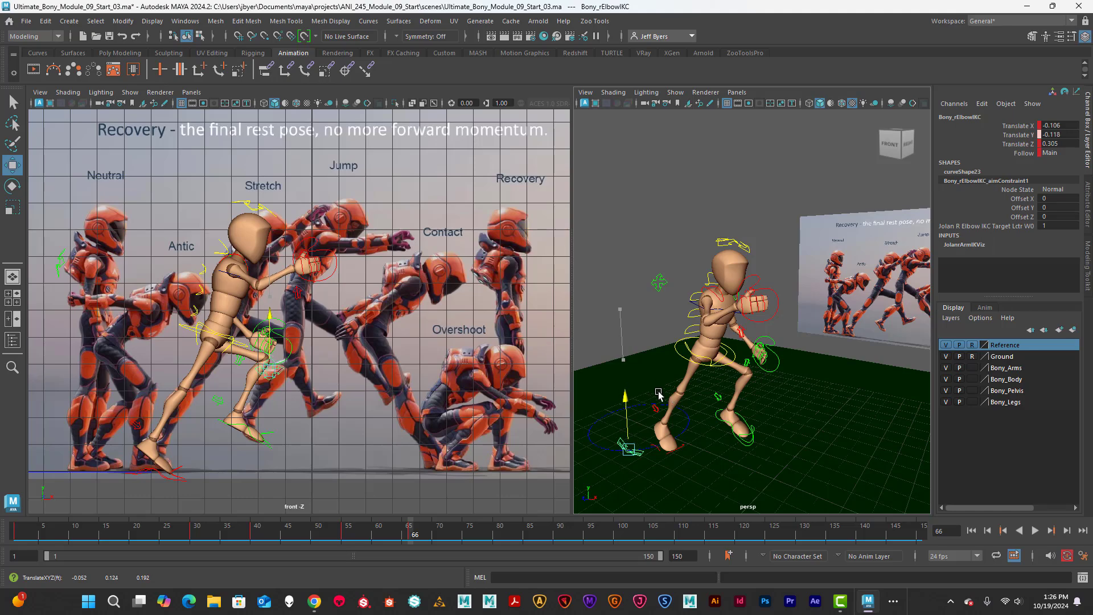
left_click_drag(720, 357, 791, 359, "alt")
middle_click_drag(788, 357, 659, 341, "alt")
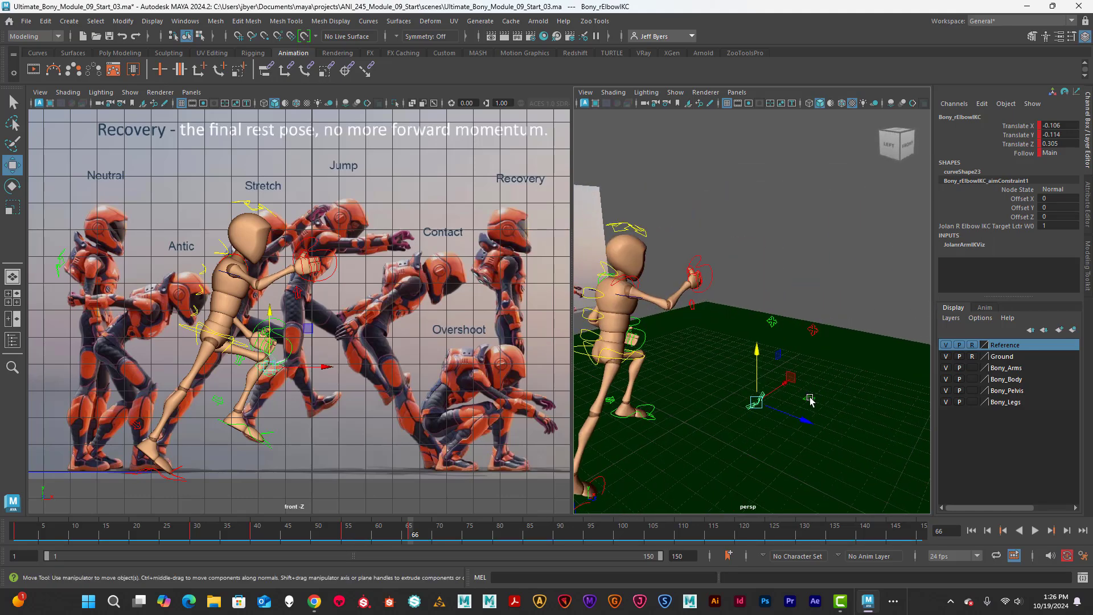
left_click_drag(802, 418, 550, 399)
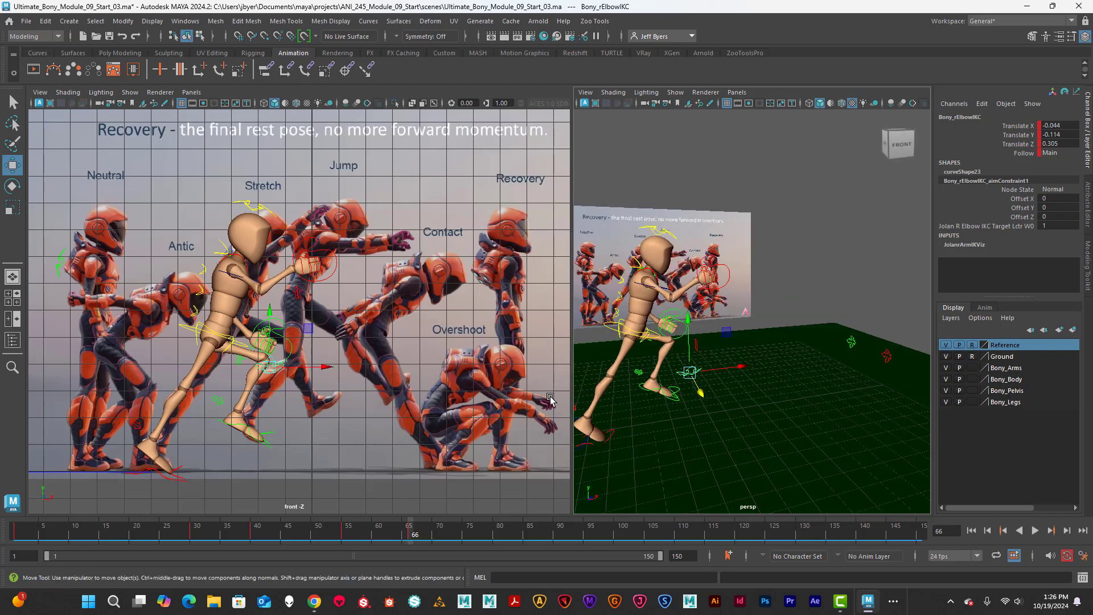
Check the right arm swing from frame 53, and raise the right wrist control at frame 66 to about Translate Y -0.028
left_click_drag(411, 532, 336, 532)
left_click(317, 317)
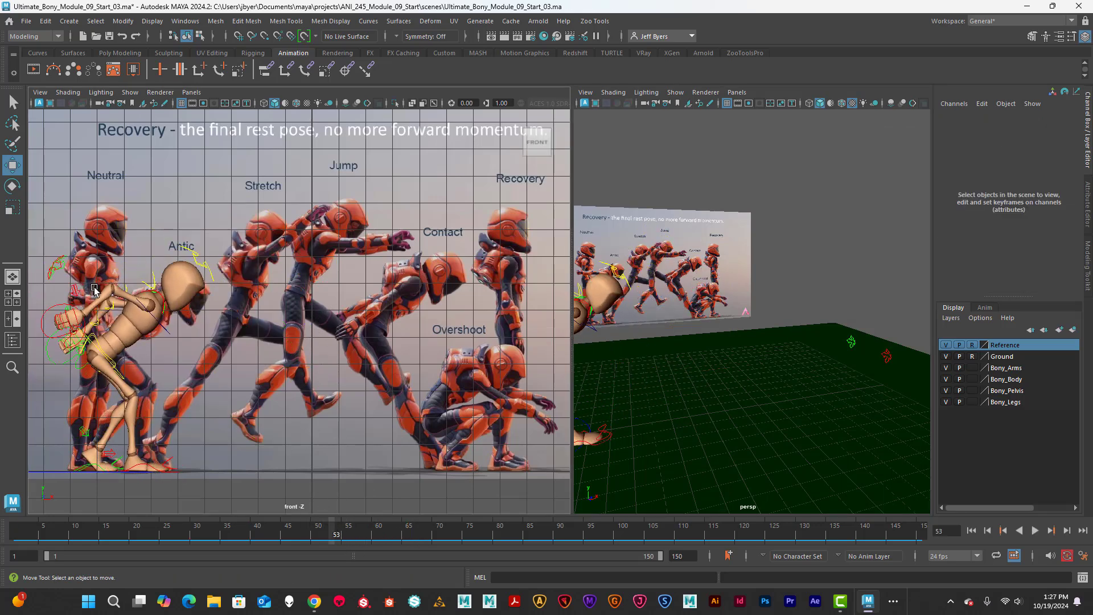
left_click(49, 310)
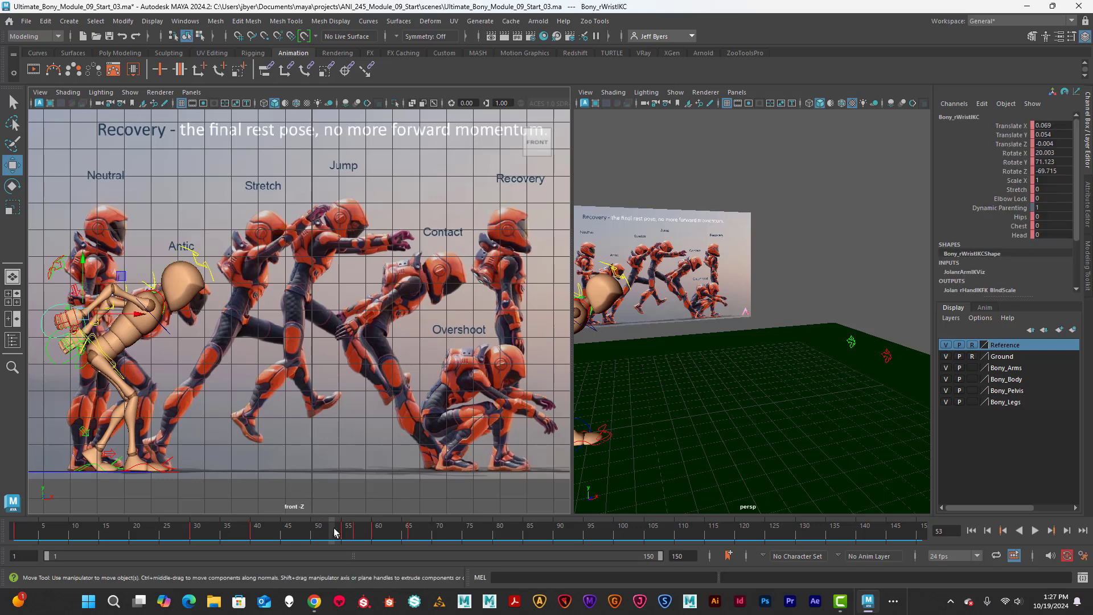
left_click_drag(348, 535, 412, 533)
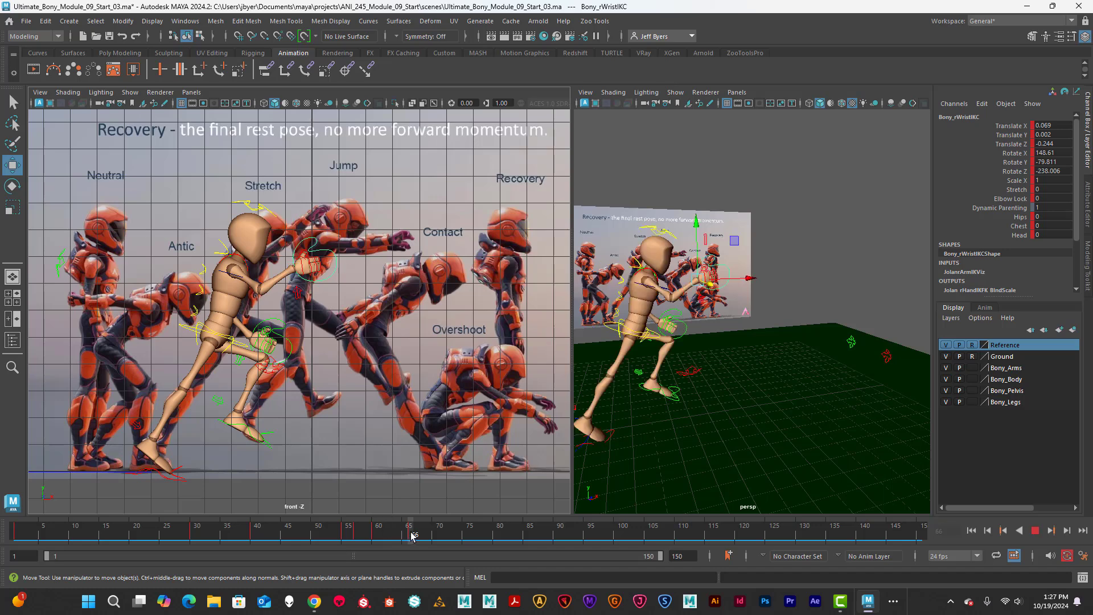
left_click_drag(416, 538, 408, 533)
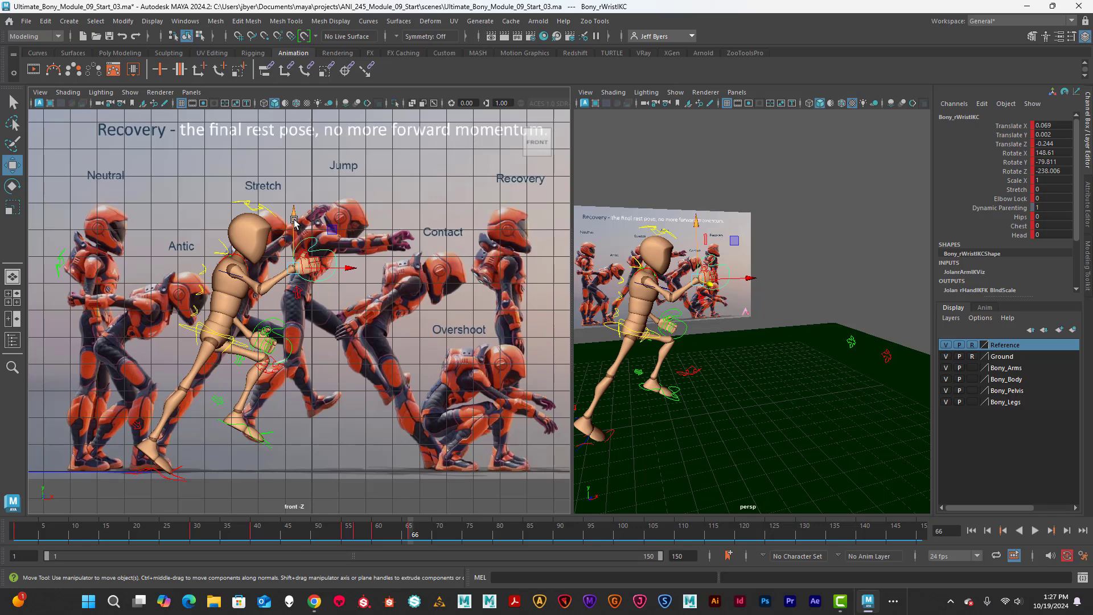
left_click_drag(294, 221, 328, 245)
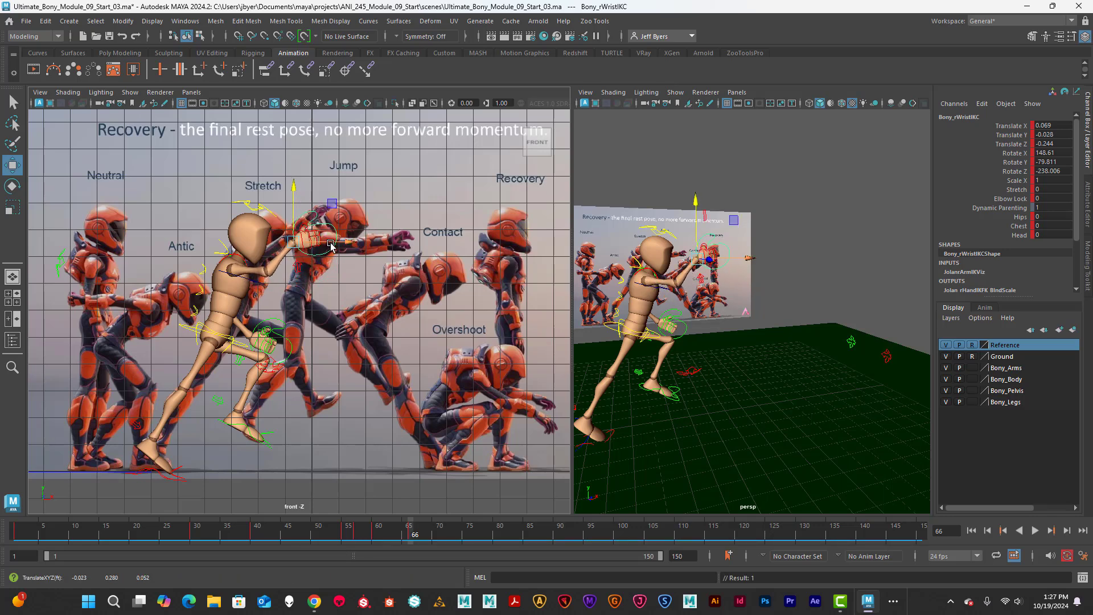
Rotate the right hand to about Rotate X 171, Y -53.8 and Z -261.7, and extend the wrist forward to about Translate Z -0.254
key("e")
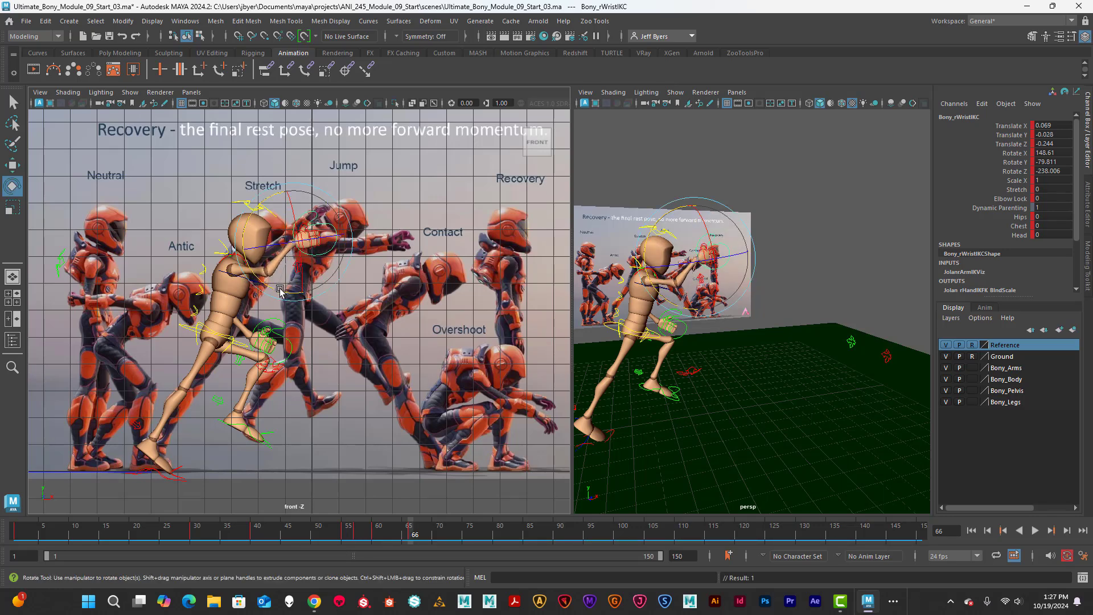
left_click_drag(281, 290, 293, 279)
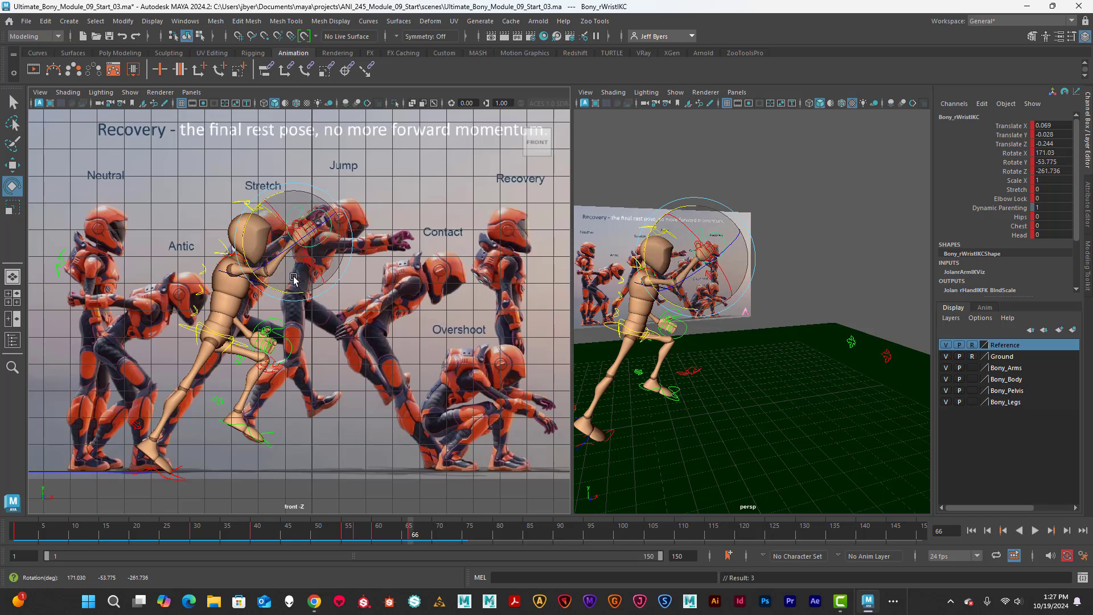
key("w")
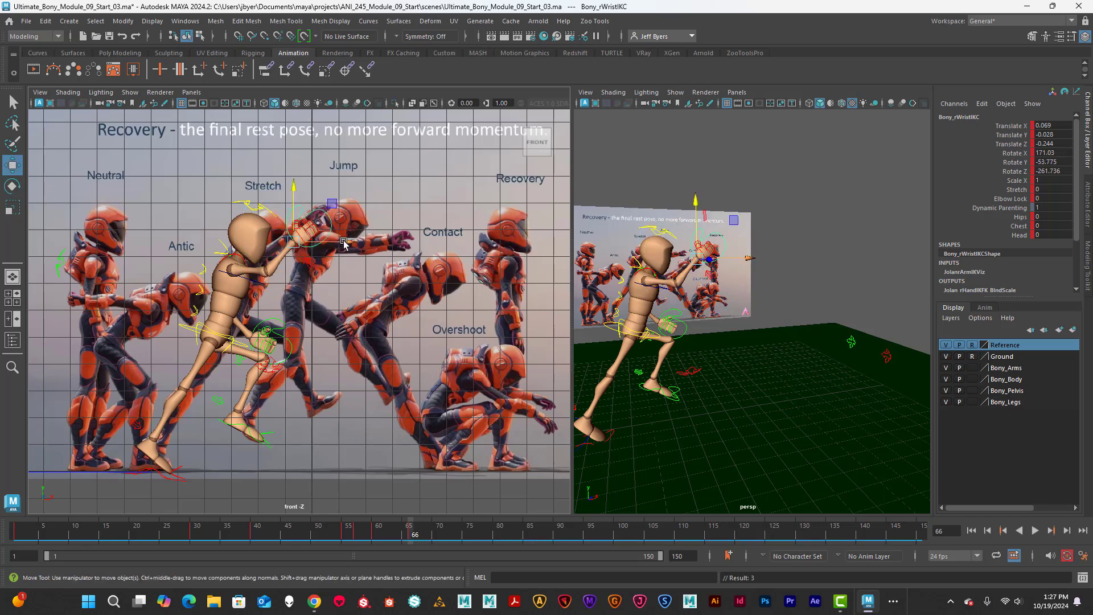
left_click_drag(344, 242, 353, 239)
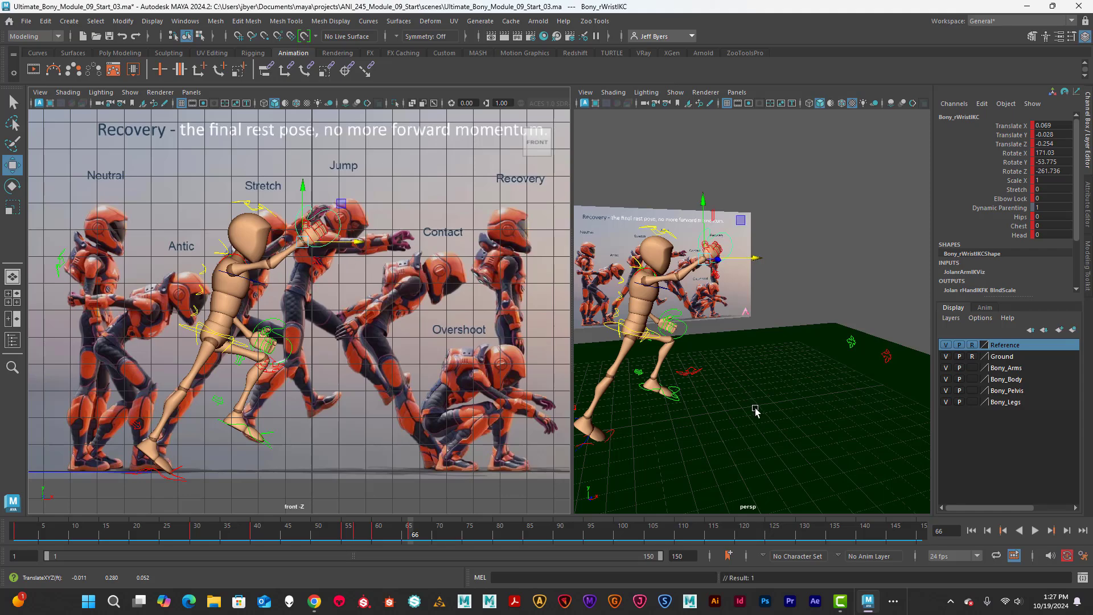
Review the right elbow and the timing of the arm swing by playing and scrubbing the animation from neutral through antic to stretch
left_click_drag(755, 410, 794, 373, "alt")
left_click(709, 344)
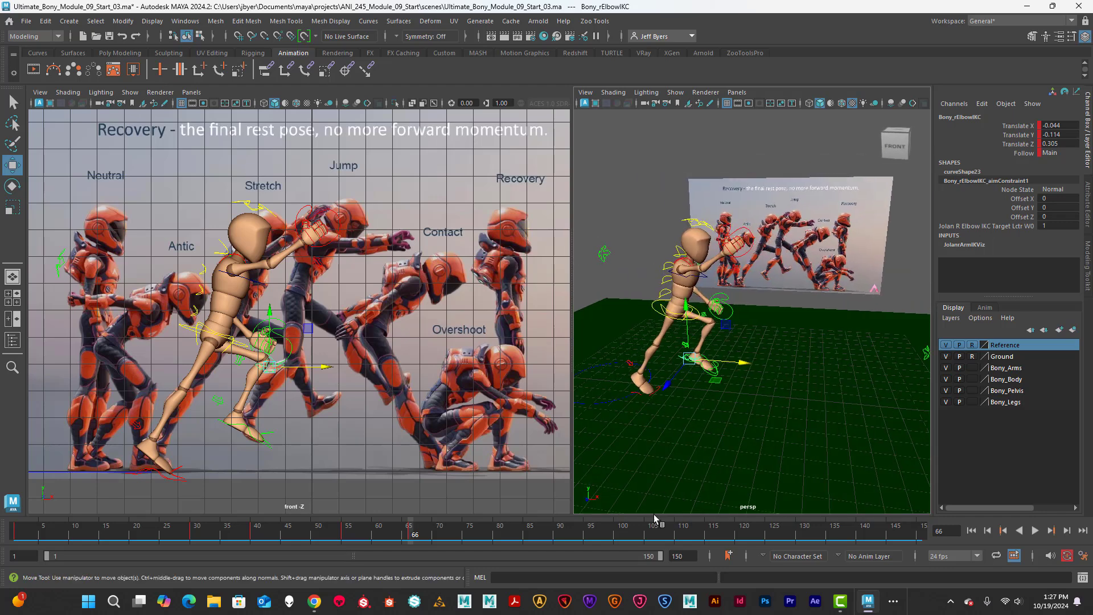
left_click_drag(409, 535, 357, 533)
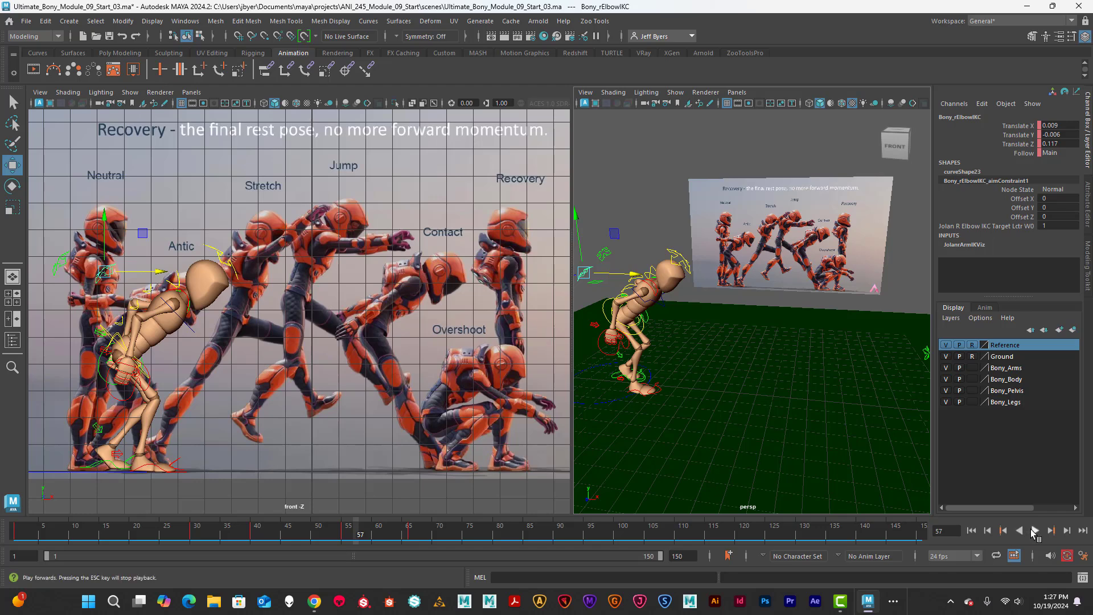
left_click(1034, 531)
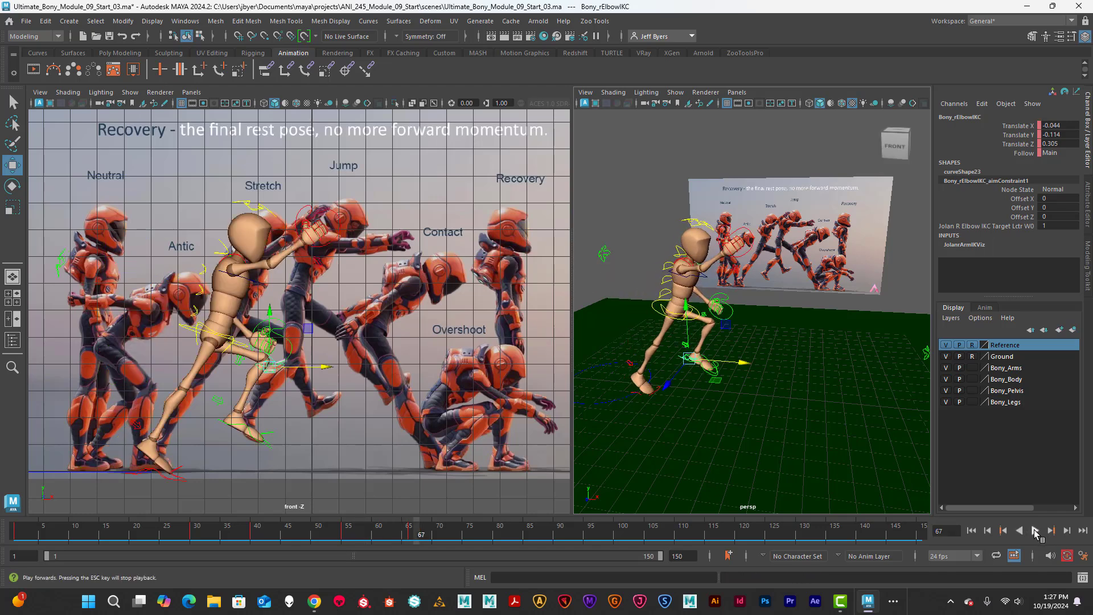
left_click_drag(411, 538, 145, 535)
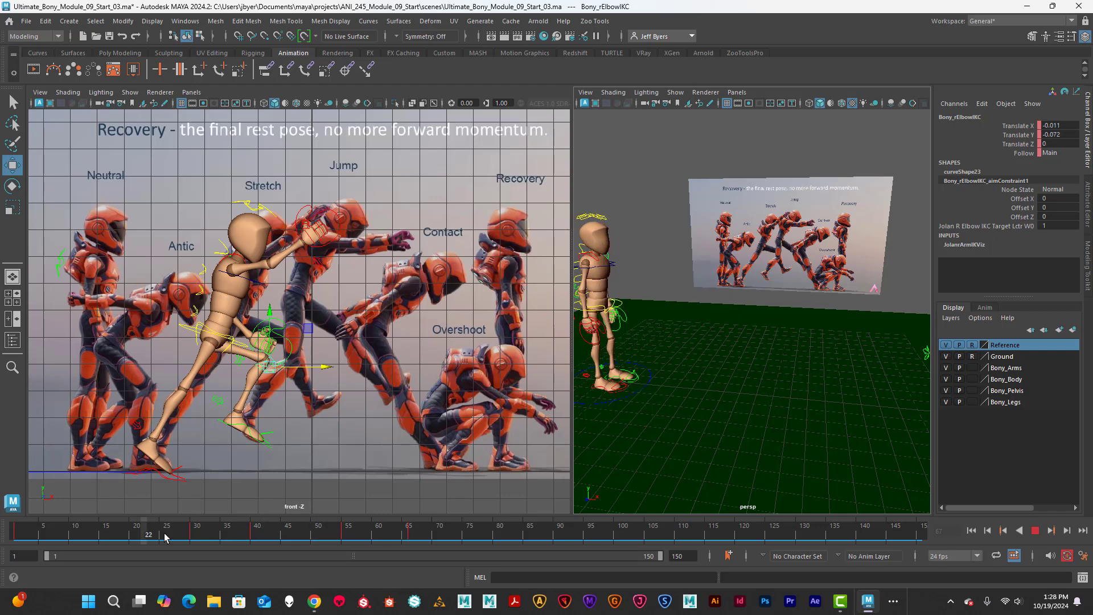
left_click(266, 209)
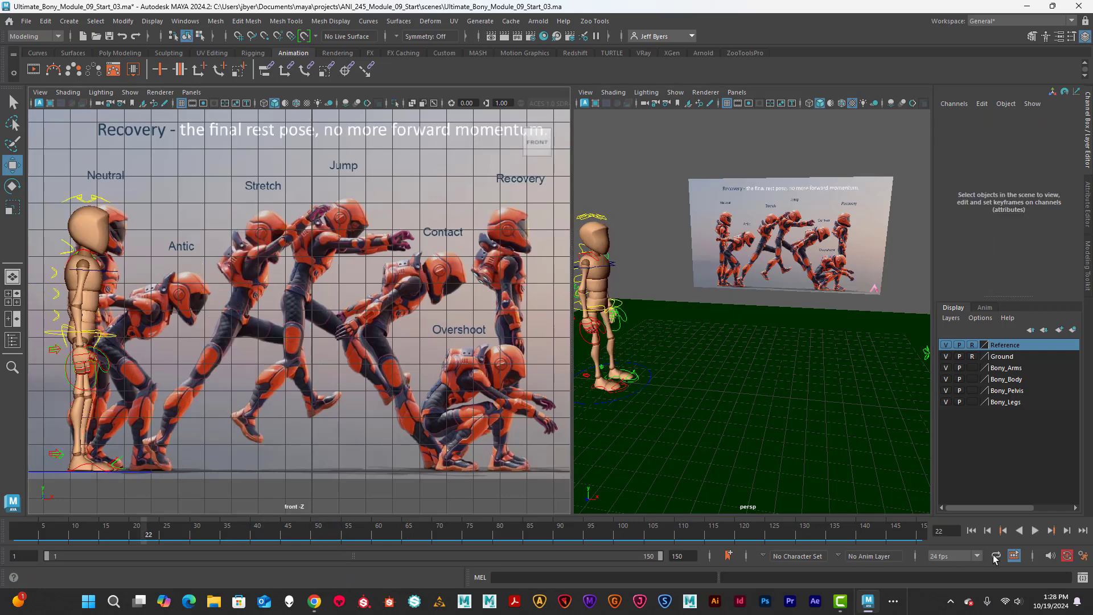
left_click(1034, 530)
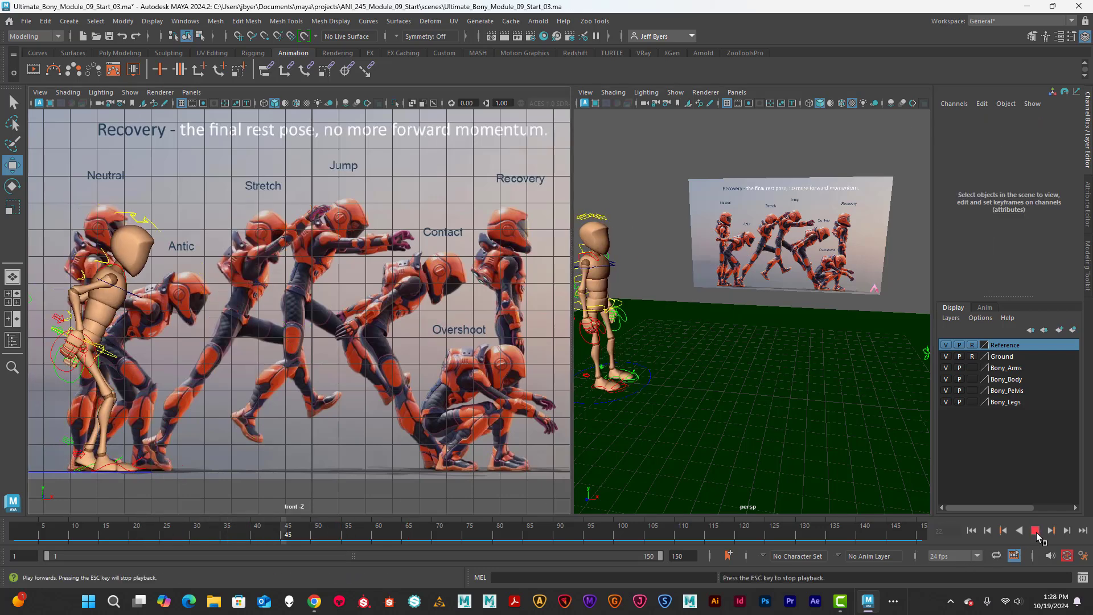
left_click(1035, 530)
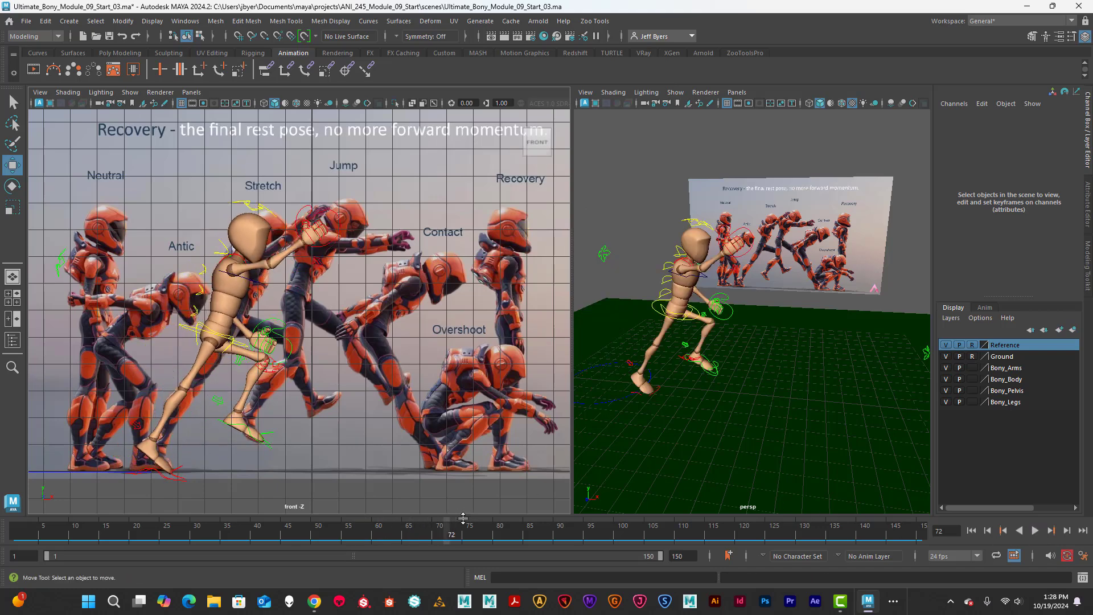
key("alt+v")
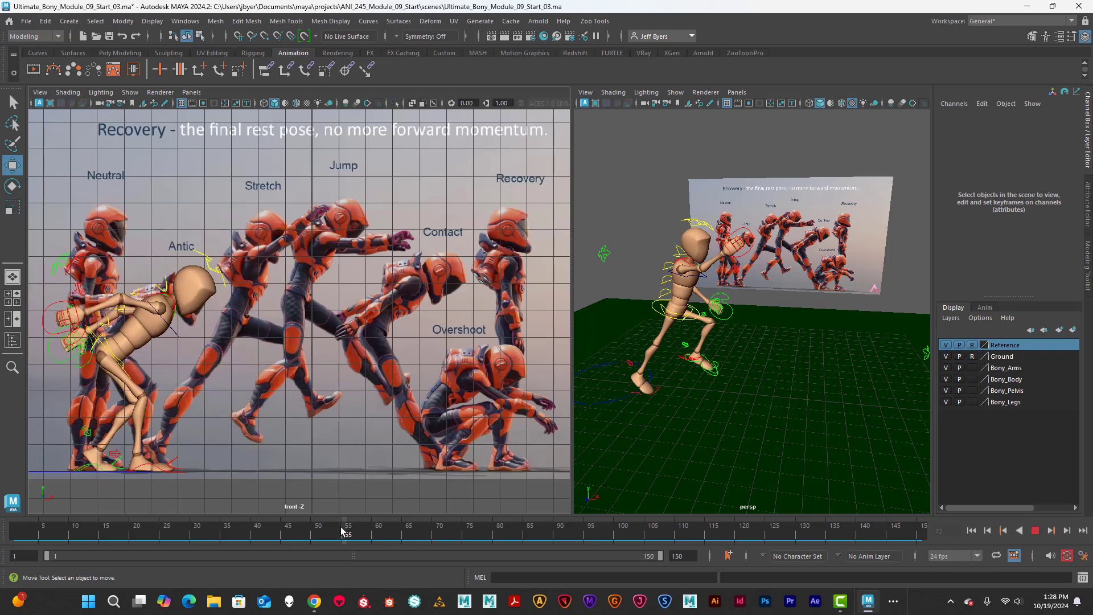
mouse_move(463, 522)
left_mouse_down()
mouse_move(357, 527)
mouse_move(459, 522)
left_mouse_up()
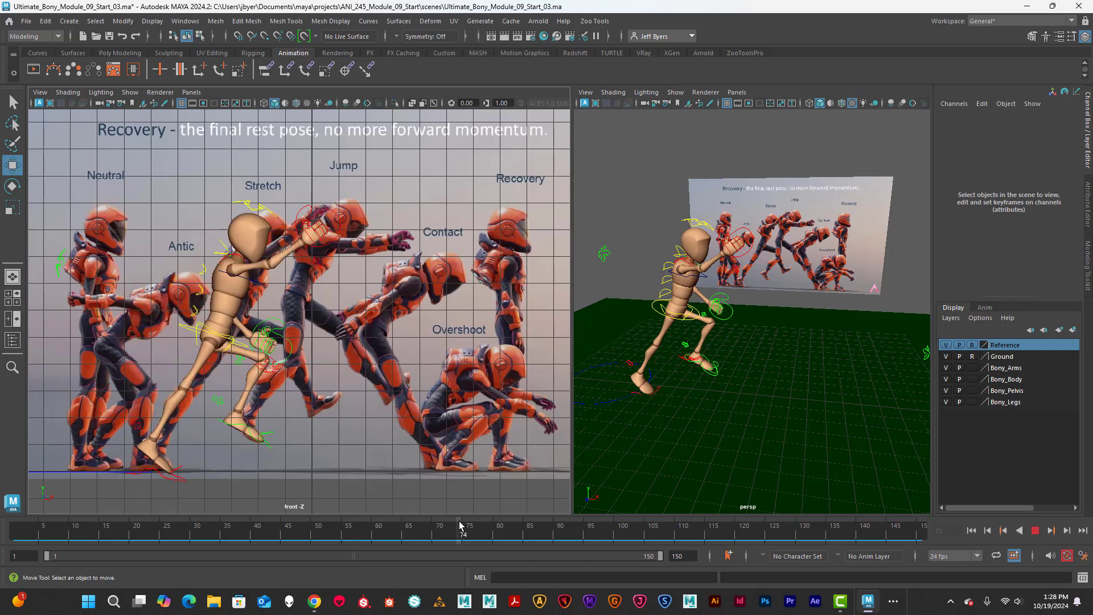
key("Escape")
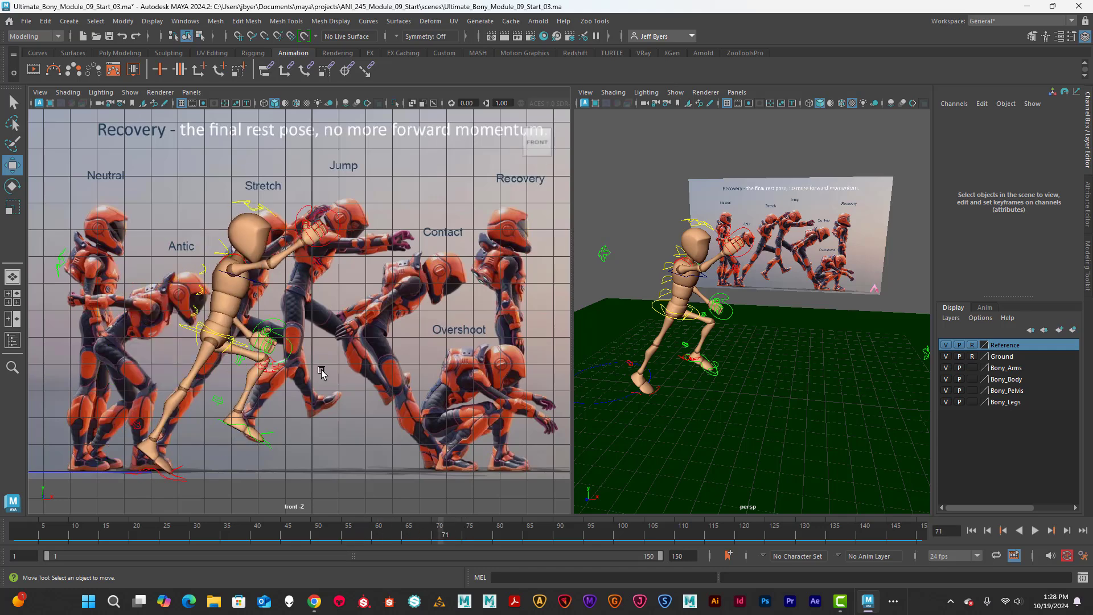
At frame 66, move the left foot control to about Translate Y 0.063 and Z 0.248, and rotate it to about Rotate X -39.1
left_click(263, 447)
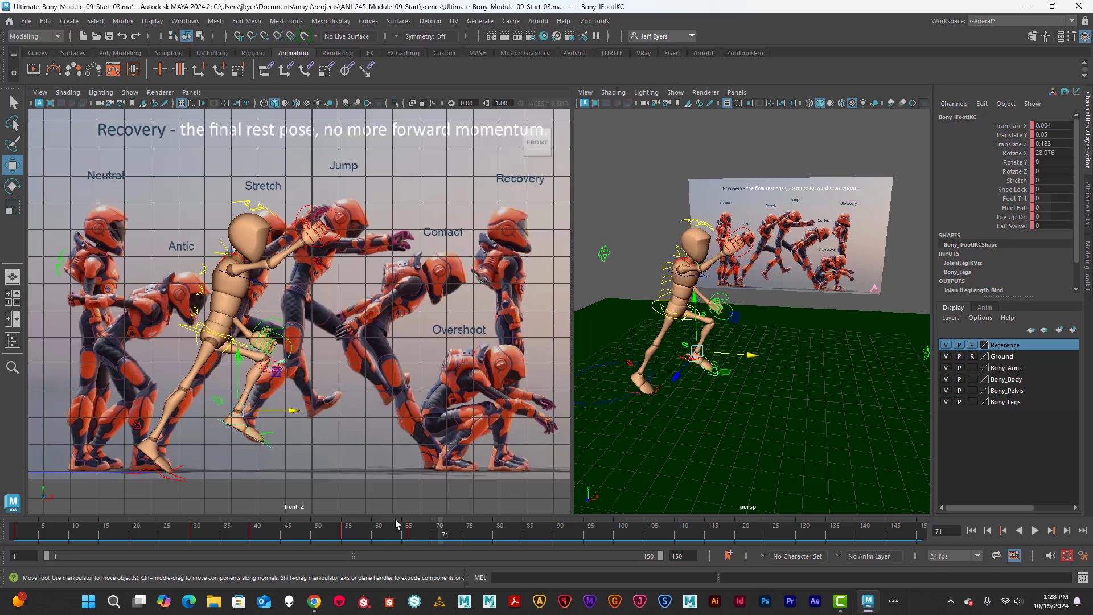
left_click_drag(440, 535, 410, 535)
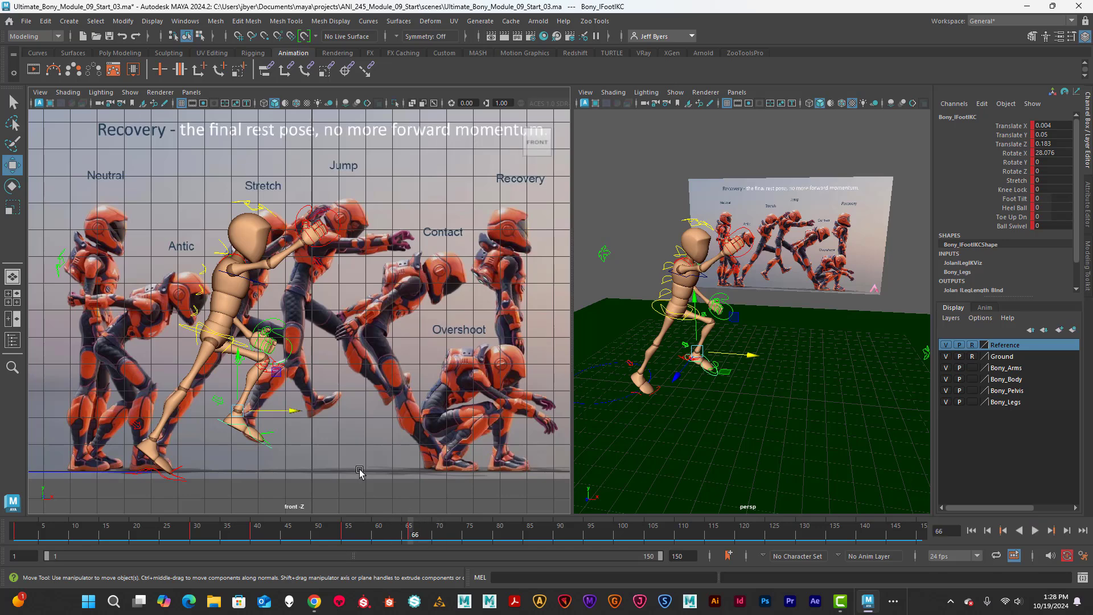
left_click_drag(287, 410, 332, 410)
key("e")
key("w")
left_click_drag(292, 368, 292, 356)
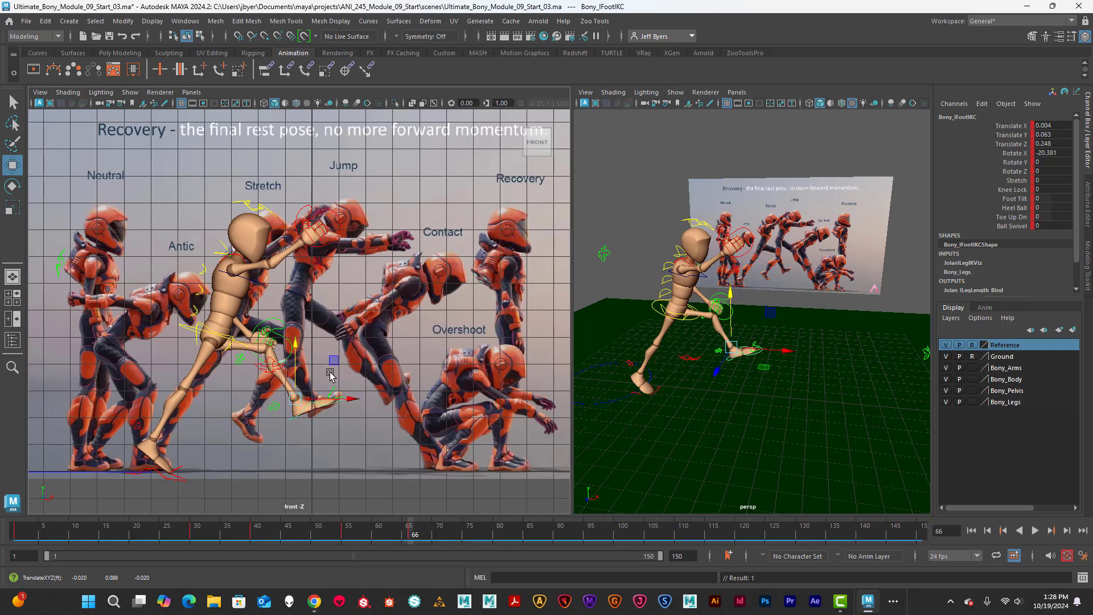
key("e")
left_click_drag(338, 370, 177, 386)
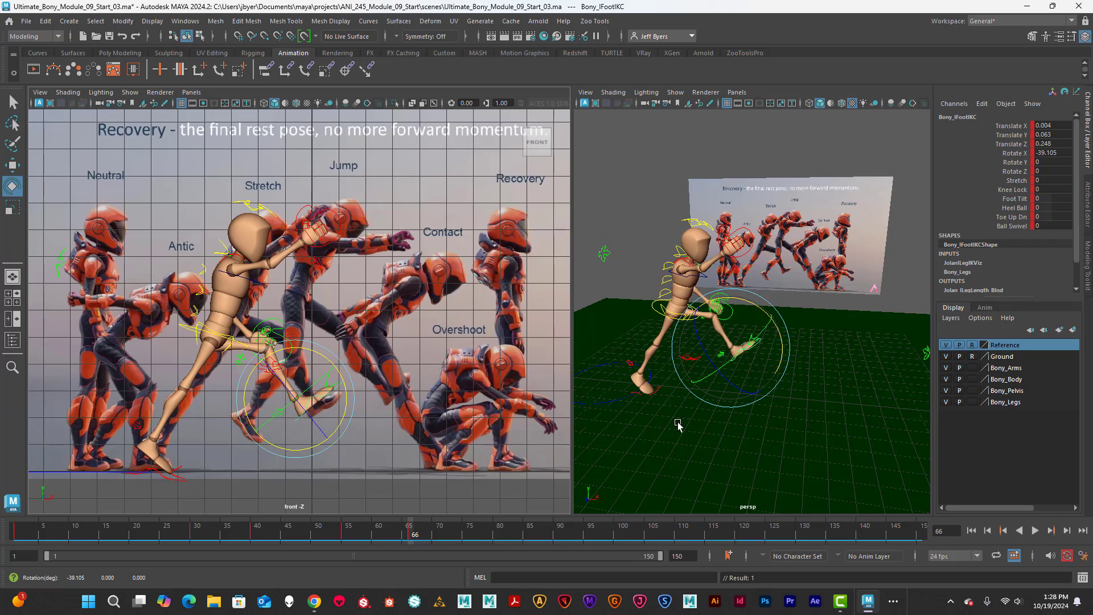
left_click_drag(677, 424, 702, 428, "alt")
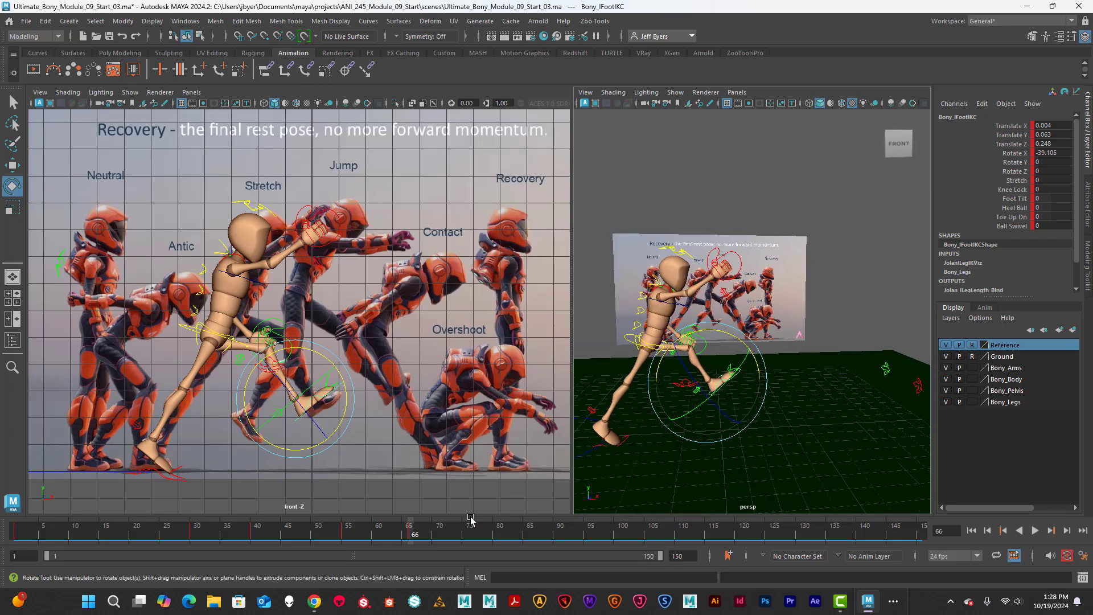
mouse_move(639, 448)
left_mouse_down("alt")
mouse_move(624, 439)
mouse_move(640, 442)
left_mouse_up("alt")
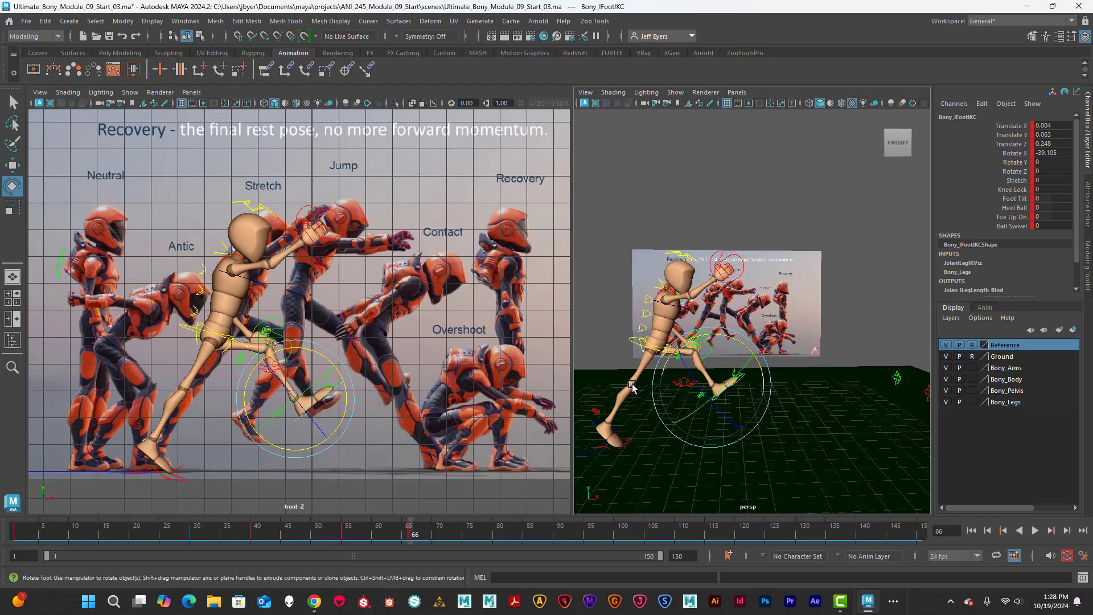
left_click_drag(632, 387, 646, 385, "alt")
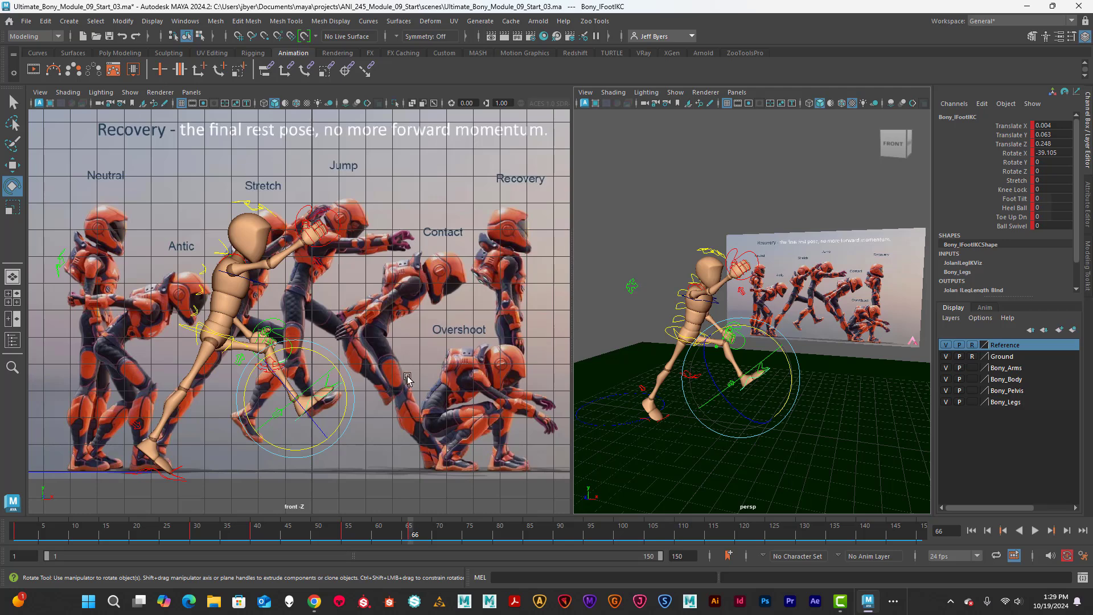
Check the arm swing between frames 55 and 57, and lower the left wrist control at frame 57 to about Translate Y -0.107
left_click(327, 246)
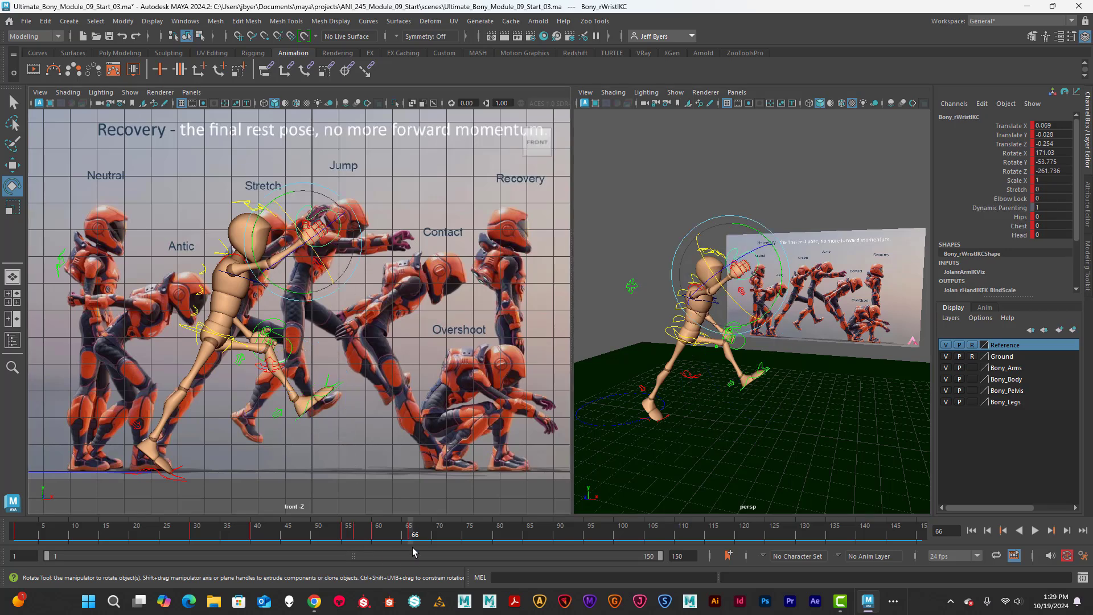
left_click_drag(409, 534, 343, 534)
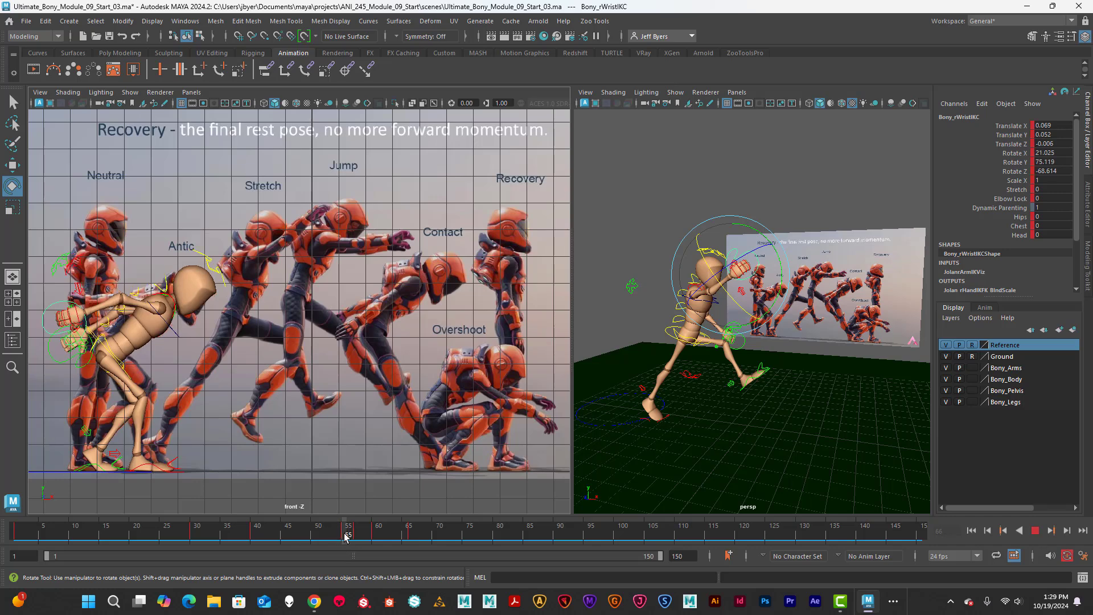
left_click_drag(345, 536, 354, 536)
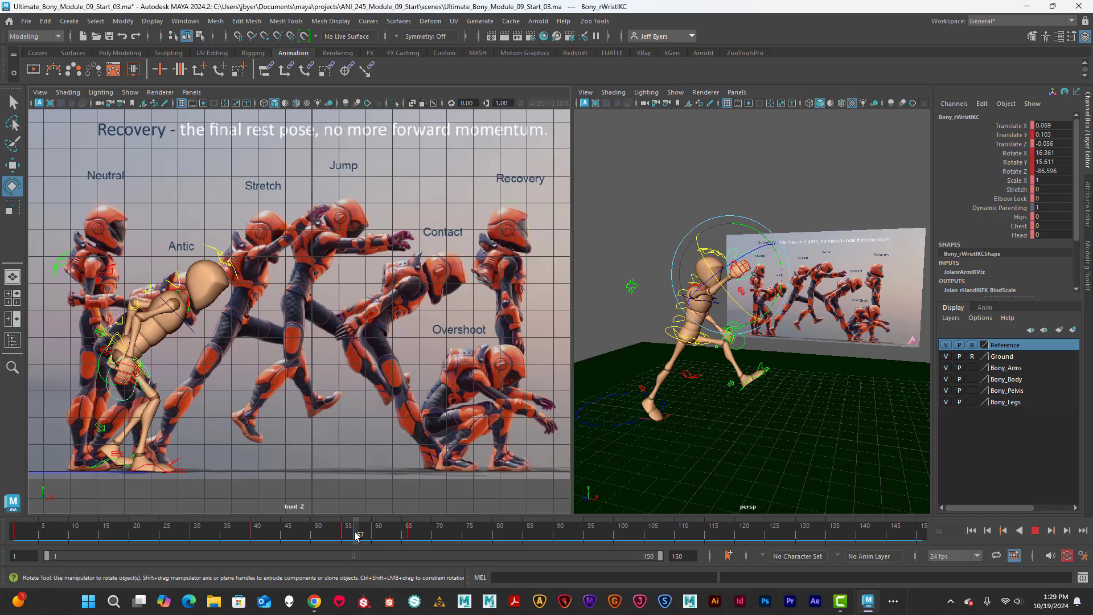
left_click_drag(358, 534, 345, 531)
mouse_move(347, 530)
left_mouse_down()
mouse_move(404, 535)
mouse_move(357, 534)
left_mouse_up()
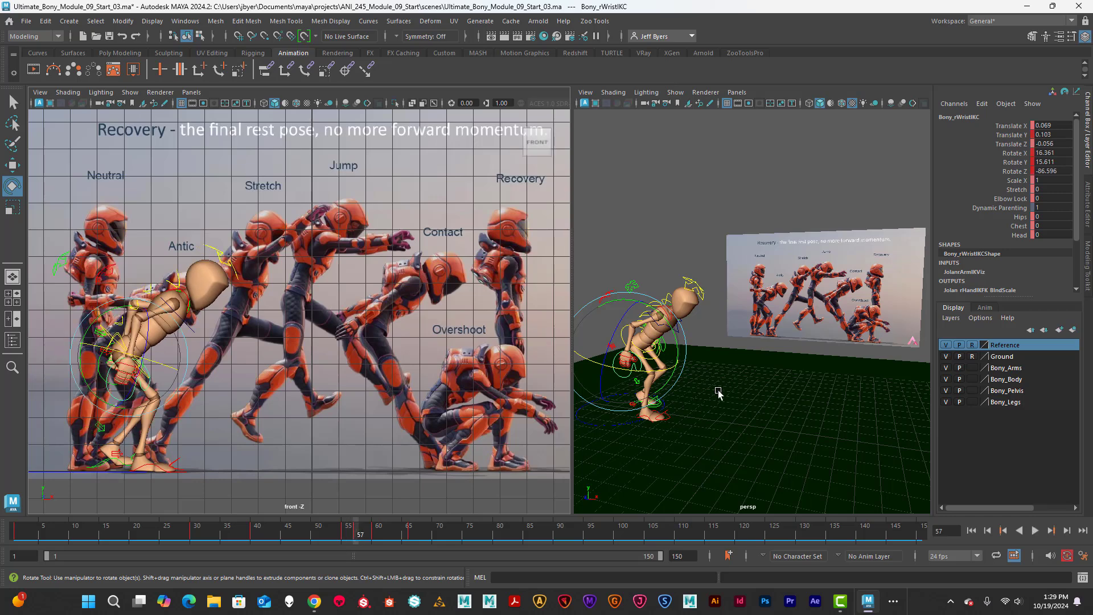
key("space")
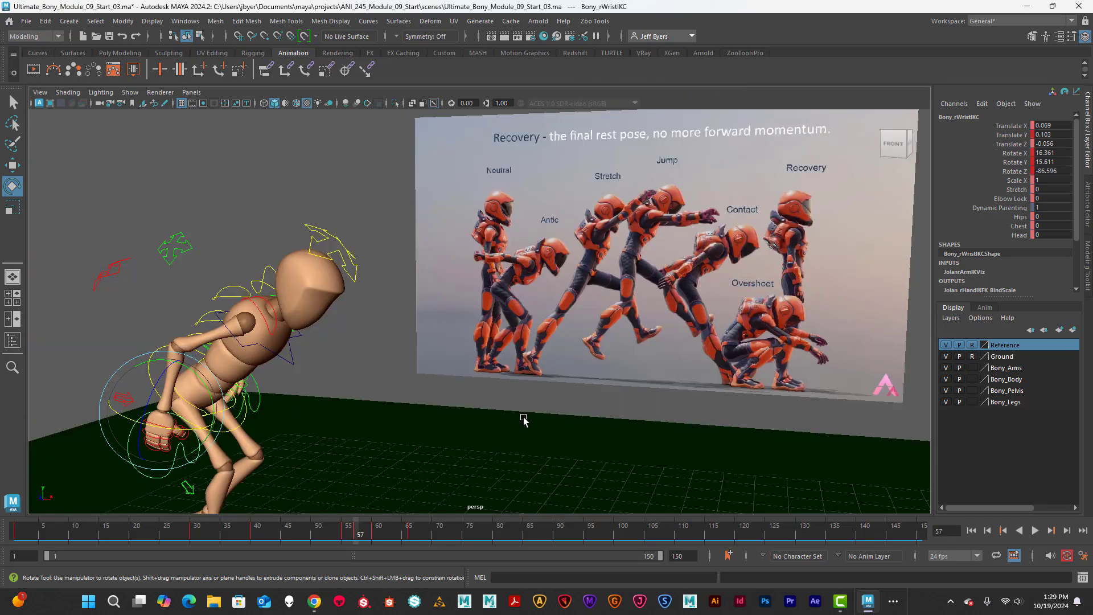
left_click_drag(523, 419, 582, 359, "alt")
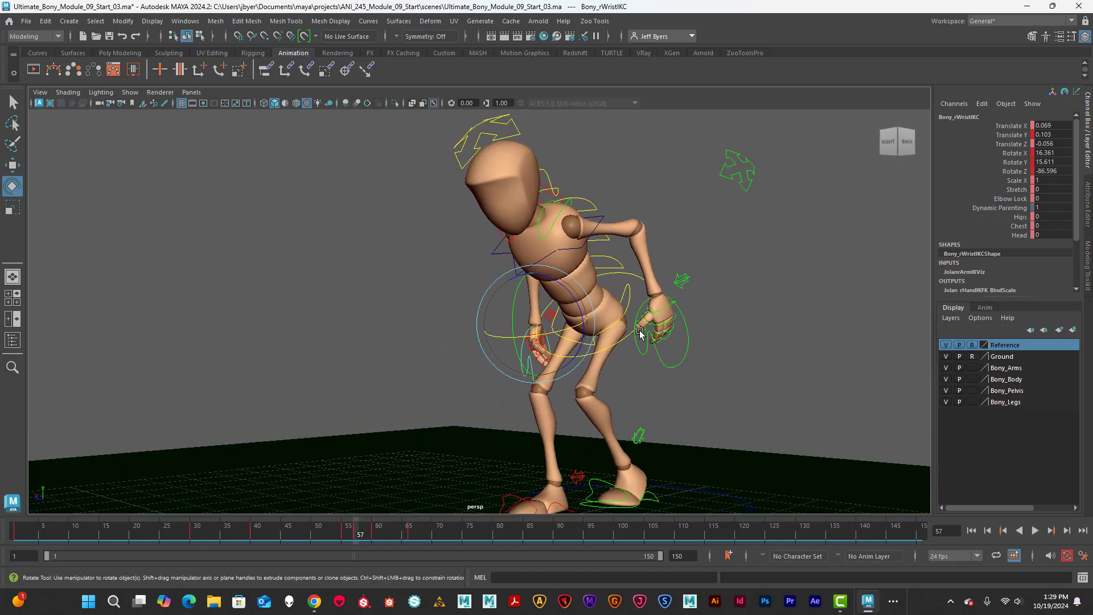
key("w")
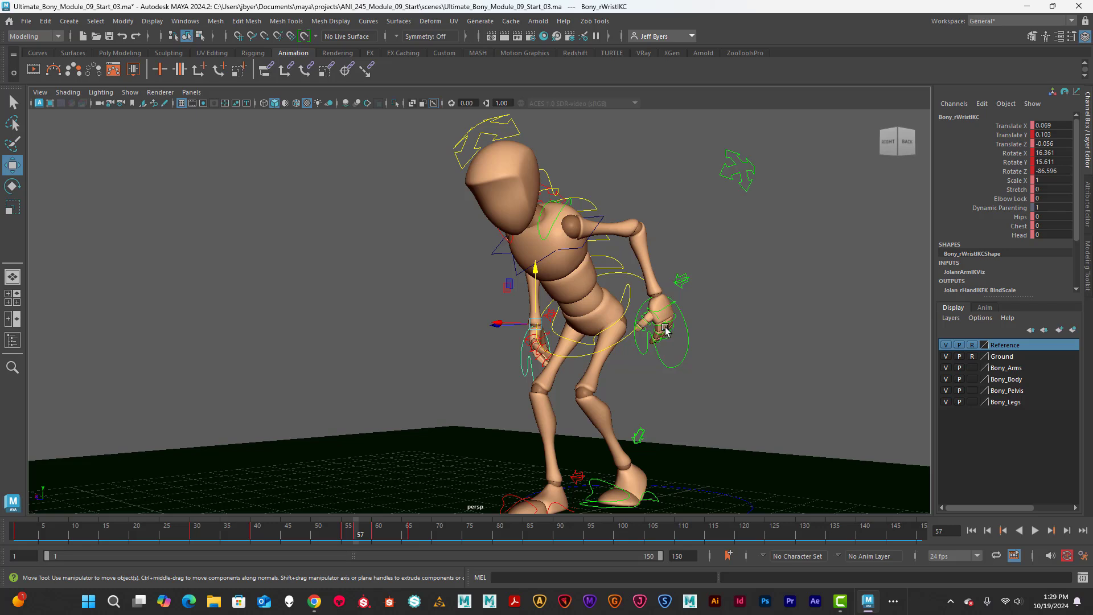
left_click(657, 294)
left_click_drag(658, 238, 643, 273)
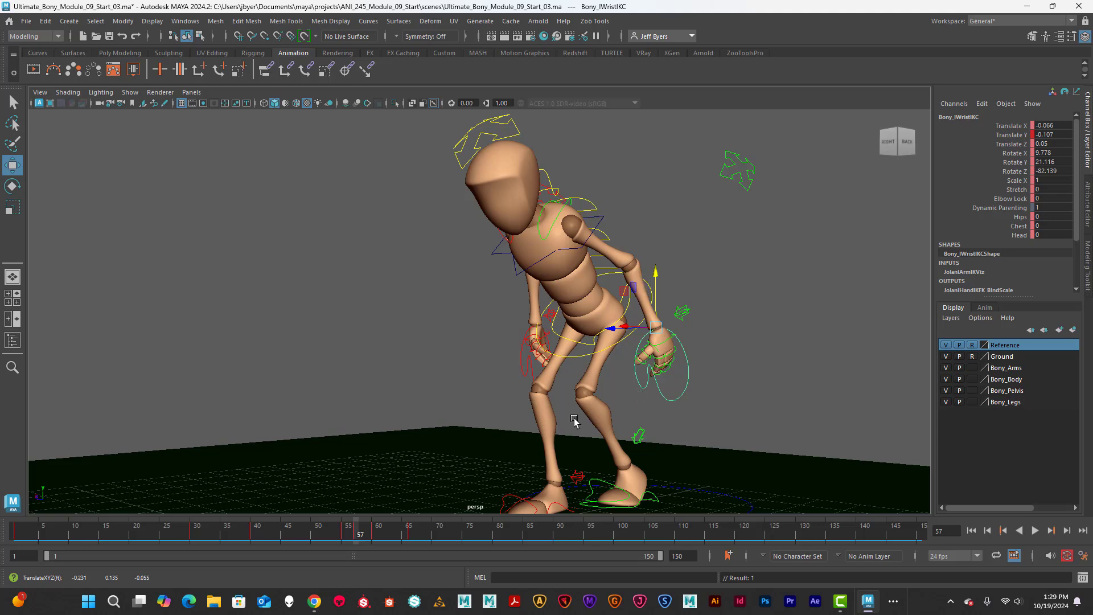
At frame 60, raise the left wrist control and bring it forward to about Translate Y -0.103 and Z 0.179
key("alt+v")
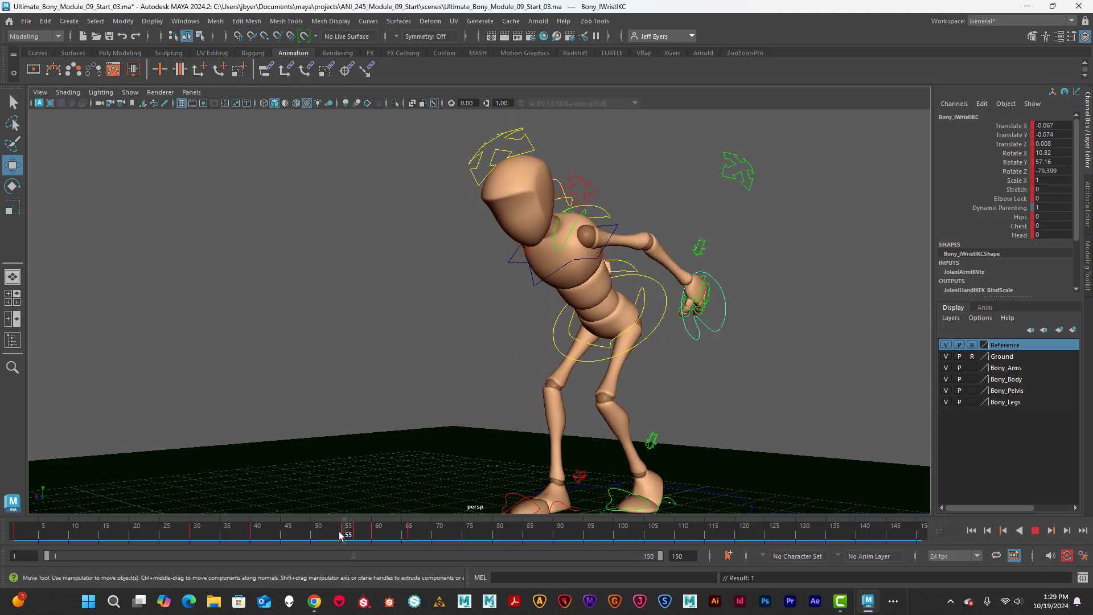
mouse_move(359, 535)
left_mouse_down()
mouse_move(298, 527)
mouse_move(367, 529)
mouse_move(250, 525)
mouse_move(343, 533)
left_mouse_up()
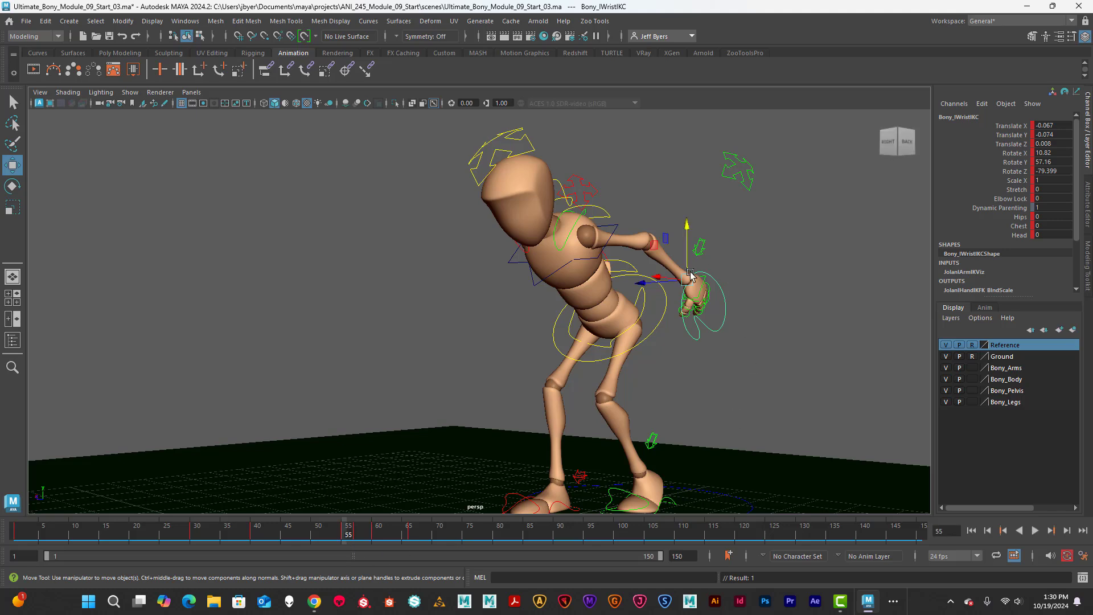
left_click_drag(348, 532, 373, 545)
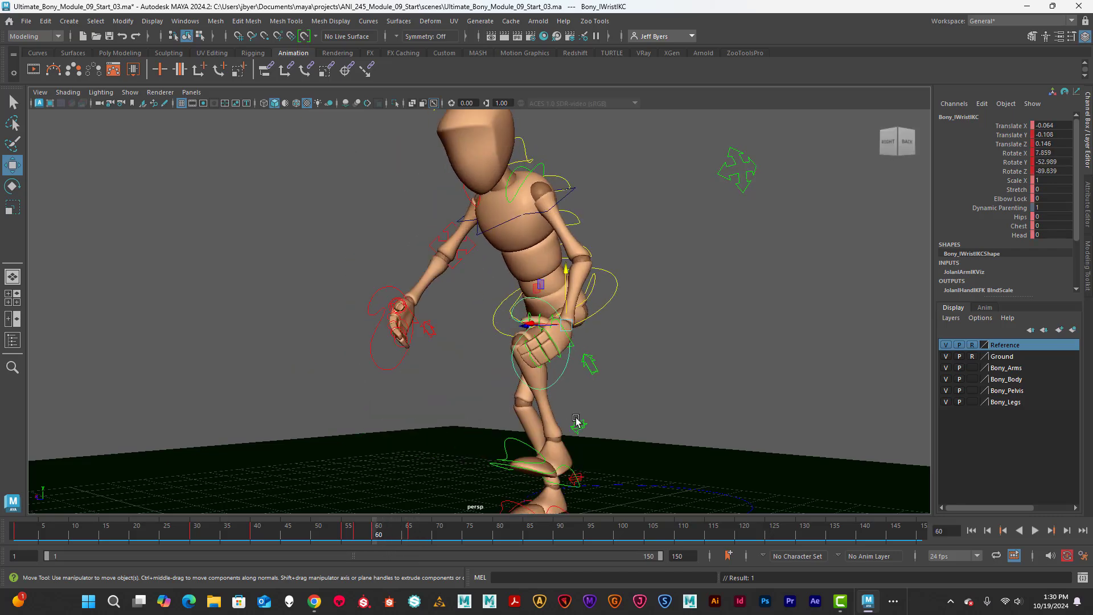
left_click_drag(577, 399, 515, 393, "alt")
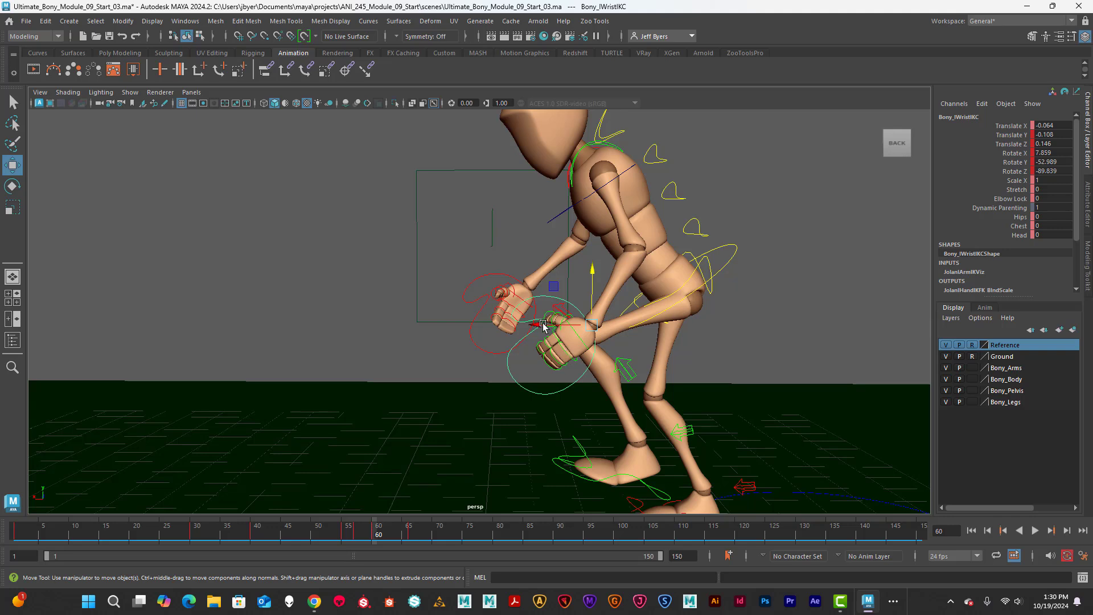
left_click_drag(543, 324, 483, 326)
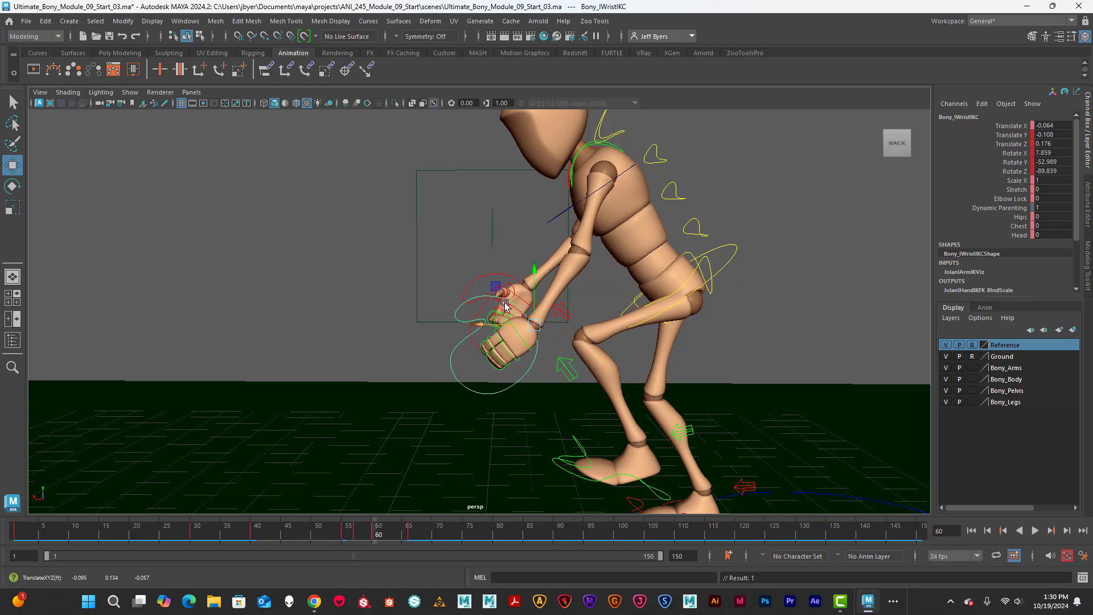
left_click_drag(530, 270, 527, 261)
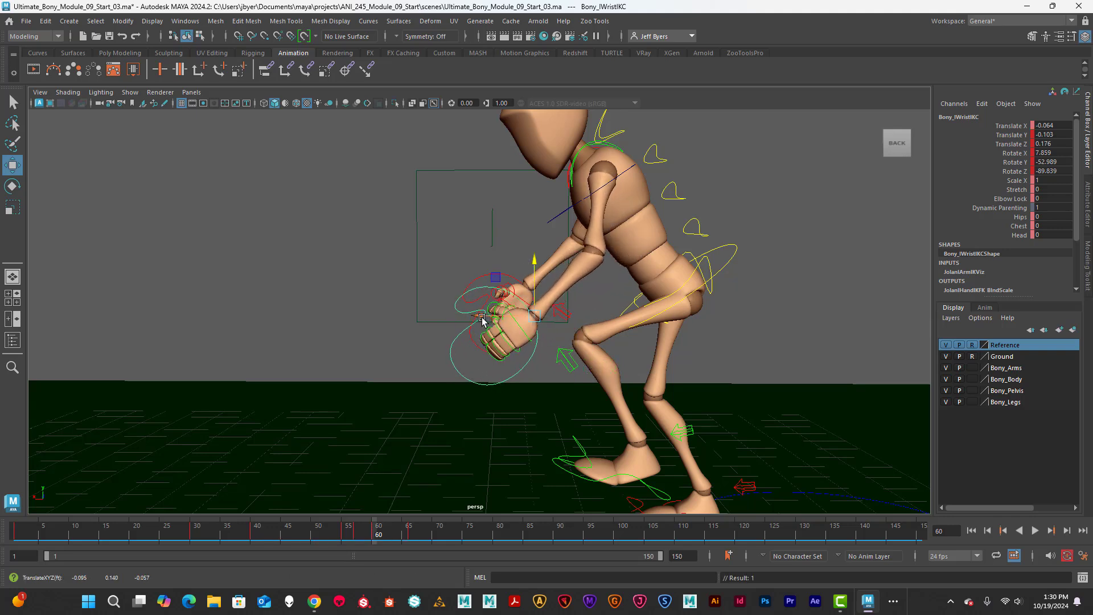
left_click_drag(482, 320, 474, 322)
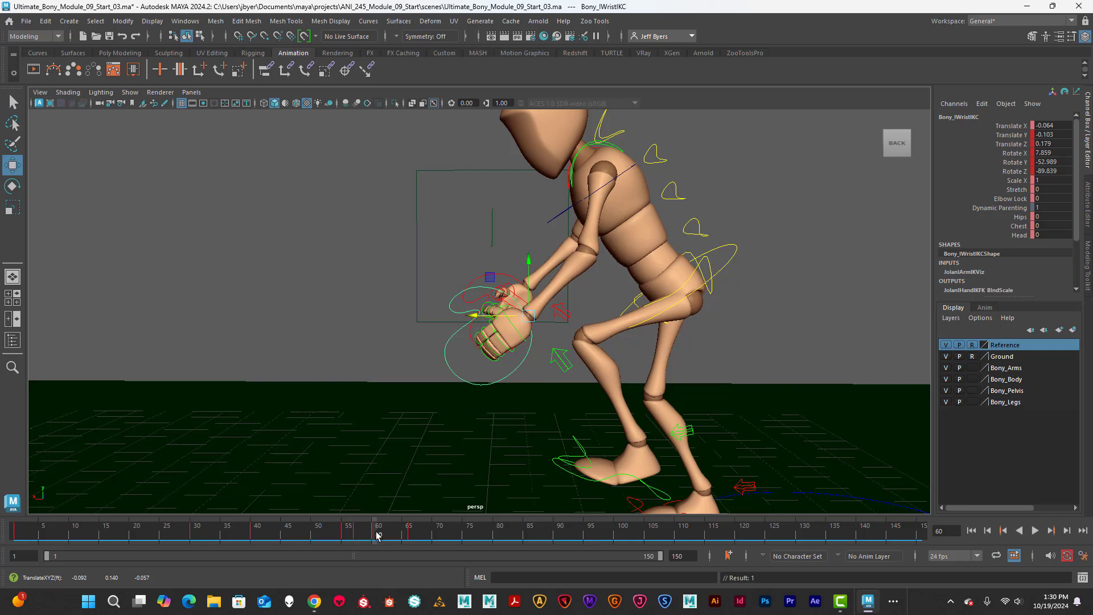
At frame 66, raise the left wrist control and extend it forward to about Translate Y -0.063 and Z 0.228
key("alt+v")
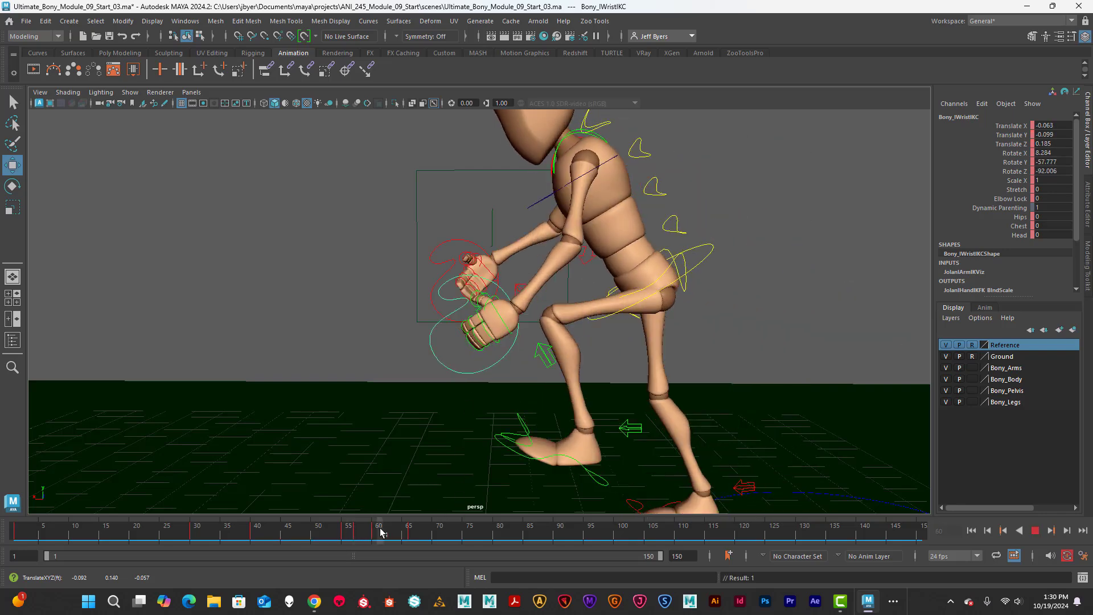
key("alt+v")
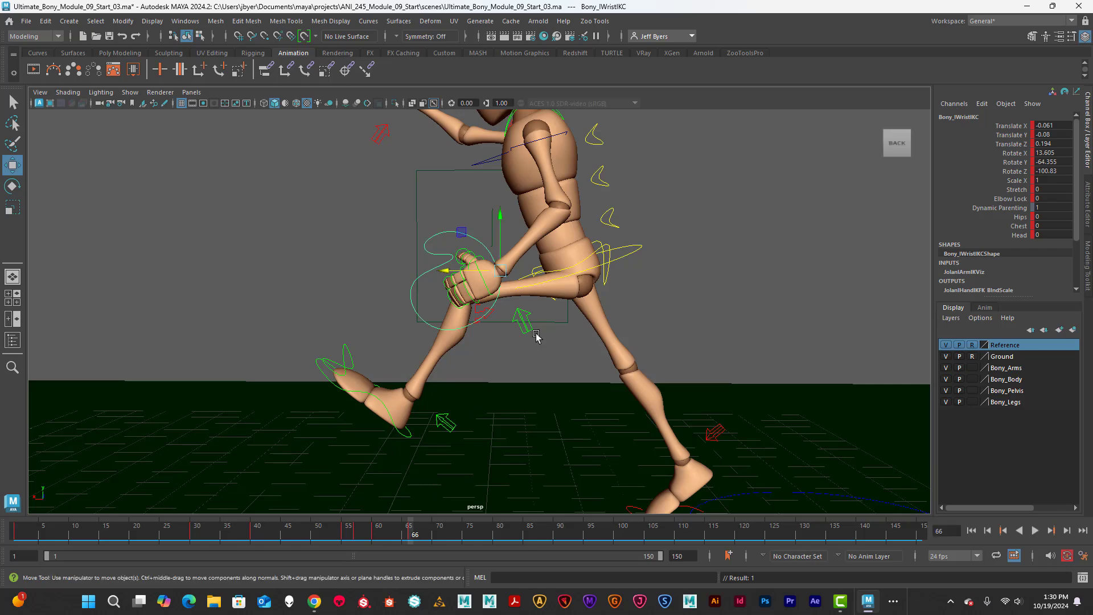
left_click_drag(541, 365, 479, 313, "alt")
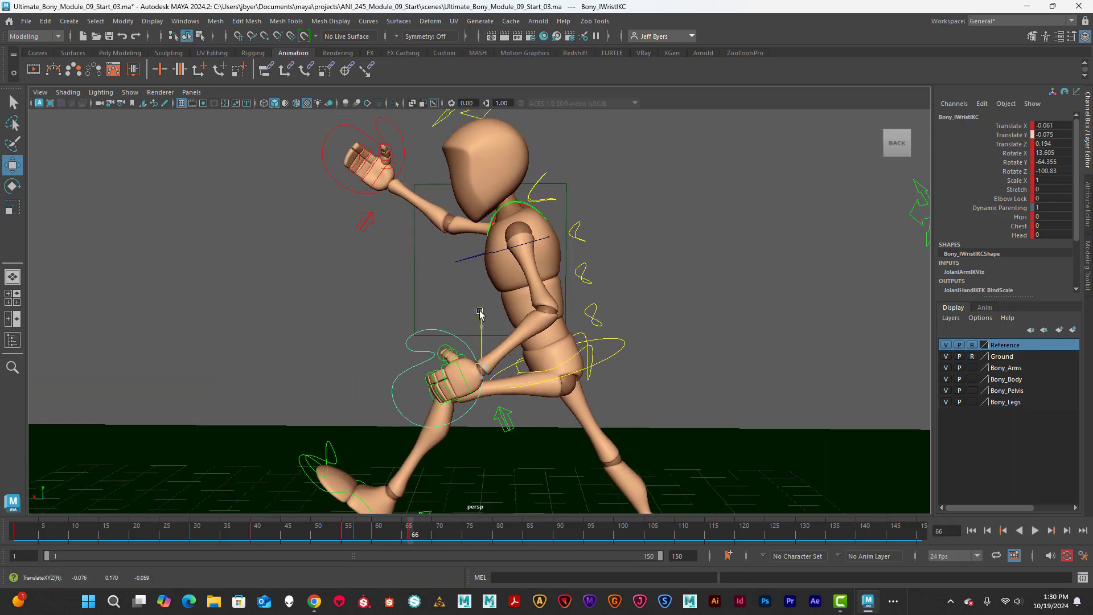
left_click_drag(444, 360, 360, 364)
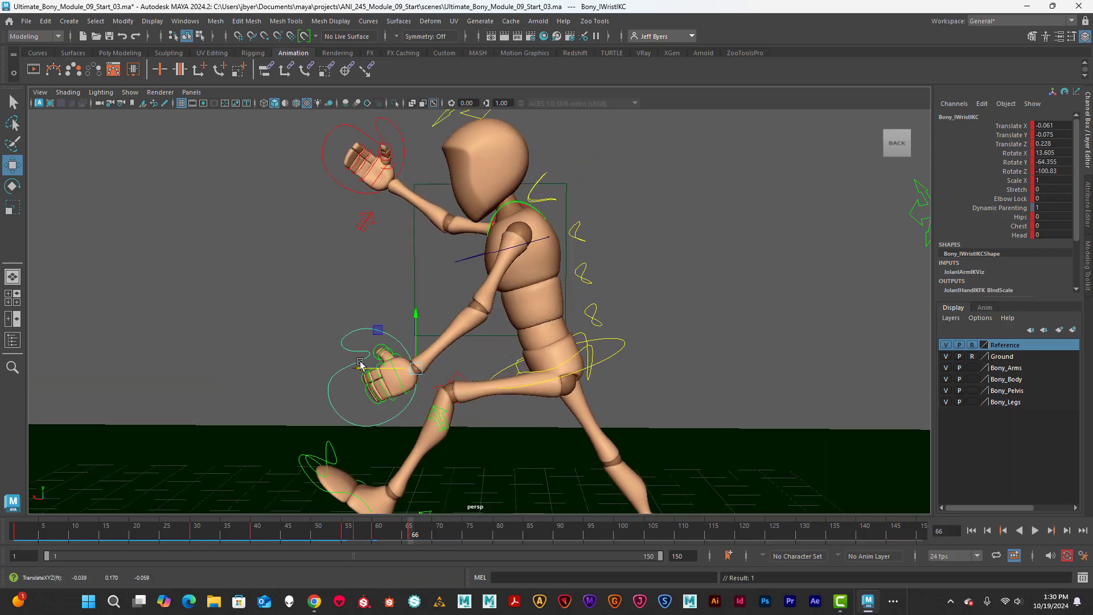
left_click_drag(416, 312, 415, 291)
middle_click_drag(733, 310, 718, 349, "alt")
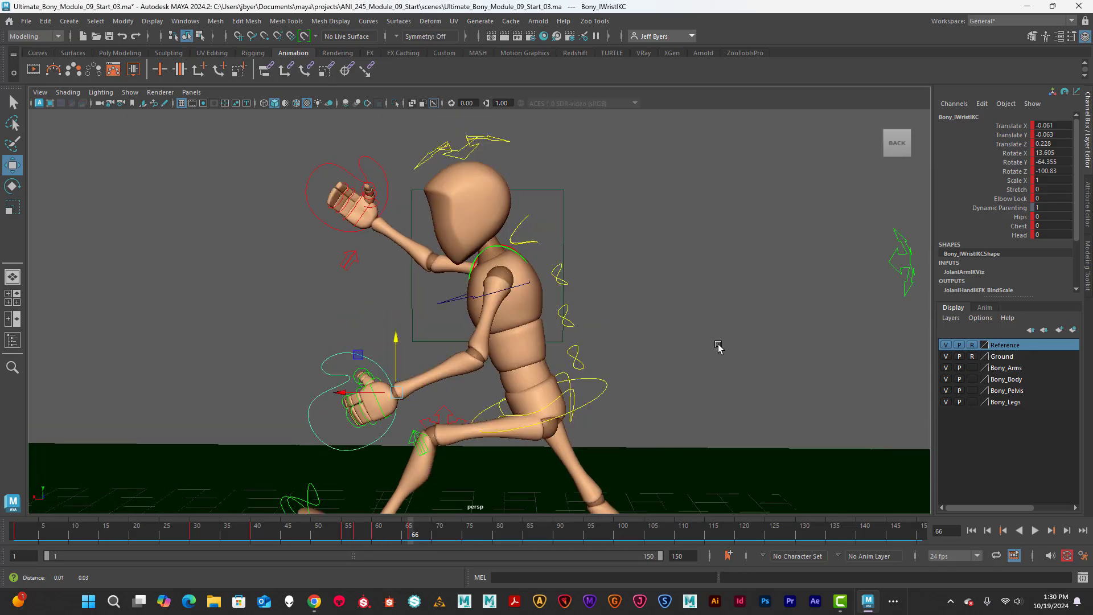
Lower the left elbow control at frame 66 and bring it closer to the body, at about Translate X 0.022, Y -0.072 and Z 0.218
scroll(718, 349, "down", 3)
left_click_drag(717, 348, 746, 347, "alt")
left_click(753, 322)
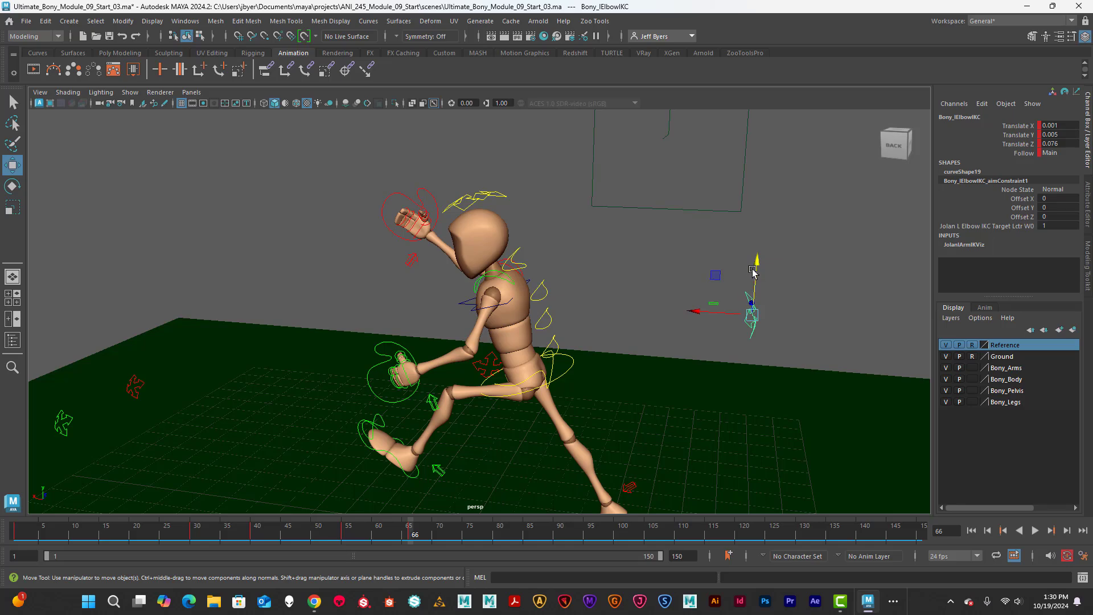
left_click_drag(753, 272, 725, 345)
left_click_drag(710, 385, 711, 388)
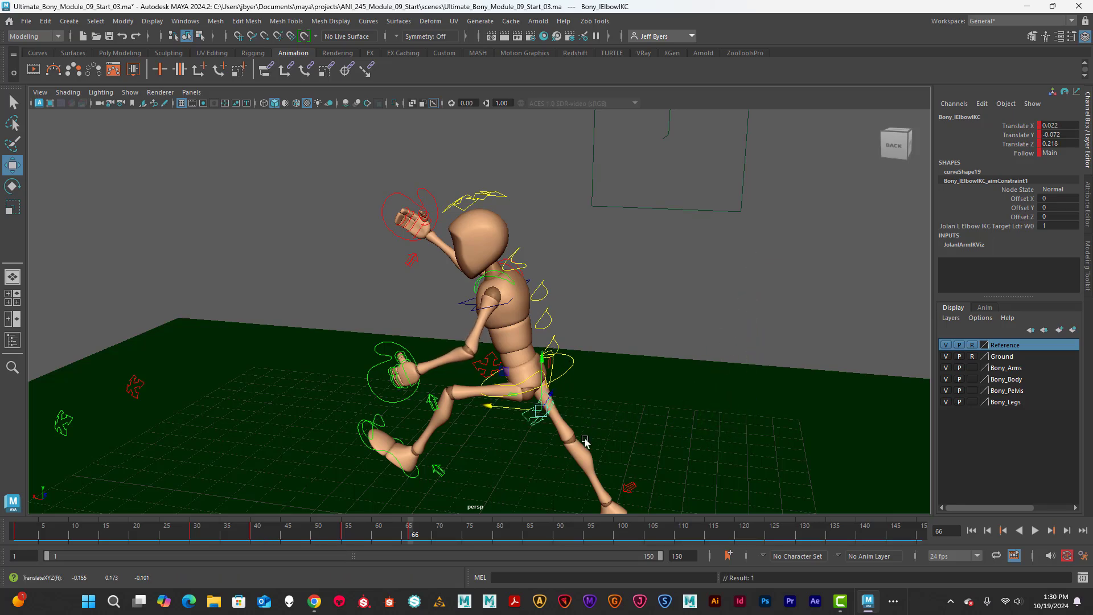
Raise the right elbow control at frame 66 and move it inward to about Translate X -0.005 and Y -0.025
left_click_drag(585, 441, 465, 394, "alt")
left_click(433, 382)
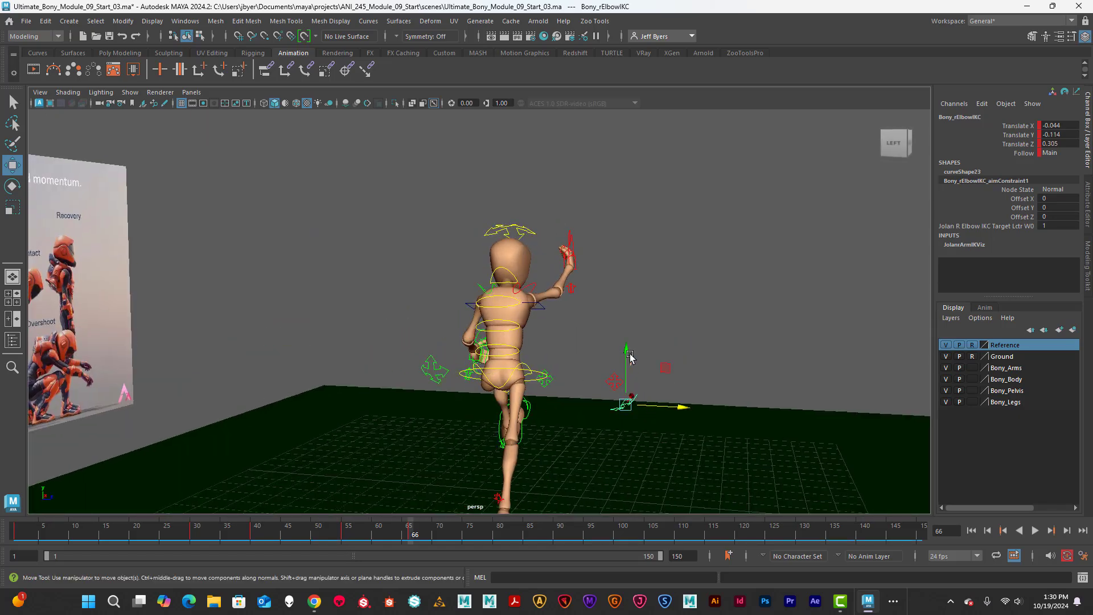
left_click_drag(629, 355, 649, 346)
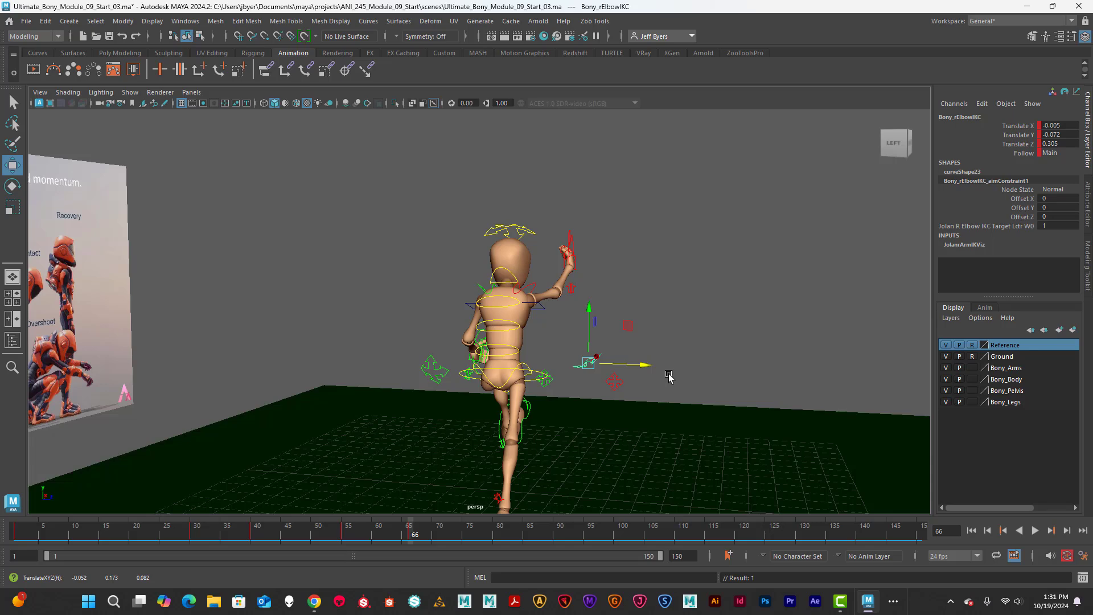
left_click_drag(737, 421, 578, 309, "alt")
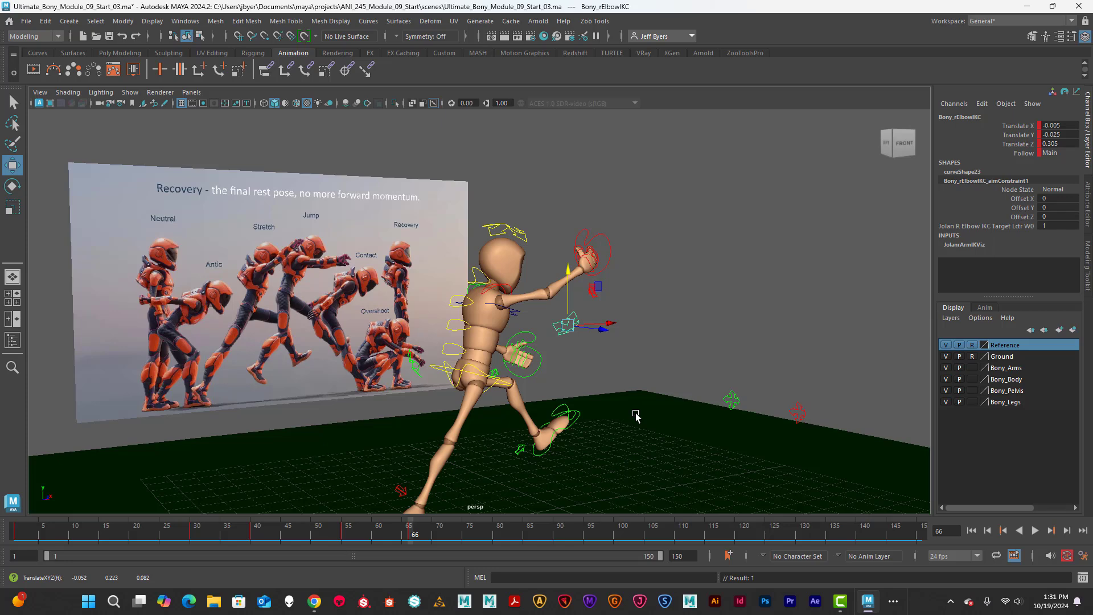
left_click_drag(621, 472, 627, 318, "alt")
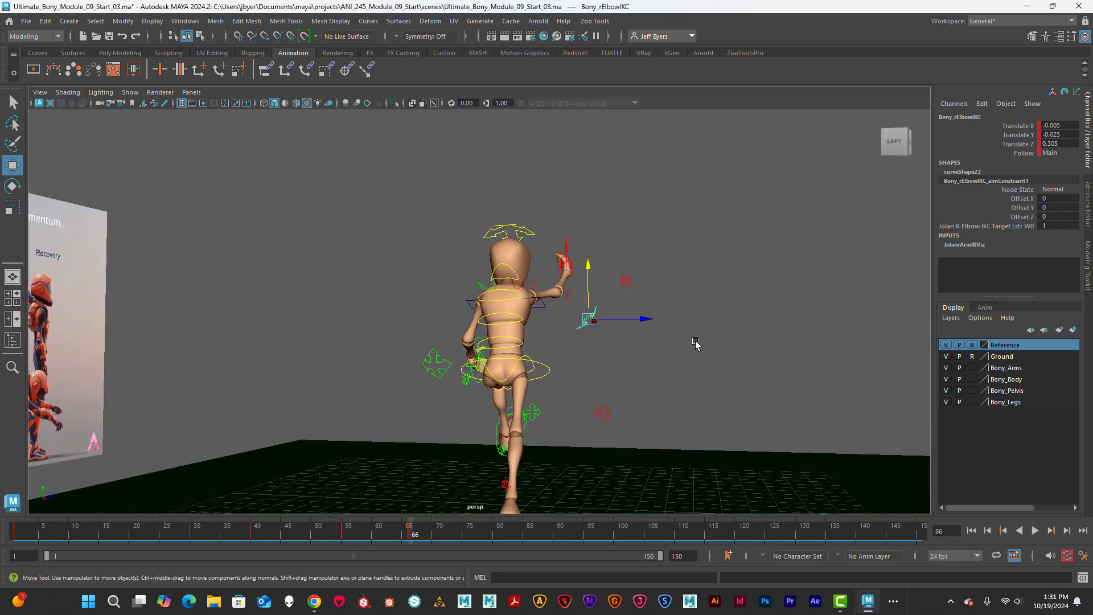
Reposition the left elbow control to about Translate X -0.008 and Y -0.07, and extend the left wrist forward to about Translate Z 0.25
mouse_move(655, 382)
left_mouse_down("alt")
mouse_move(683, 378)
mouse_move(673, 371)
left_mouse_up("alt")
left_click_drag(584, 265, 605, 378)
left_click_drag(545, 302, 546, 298)
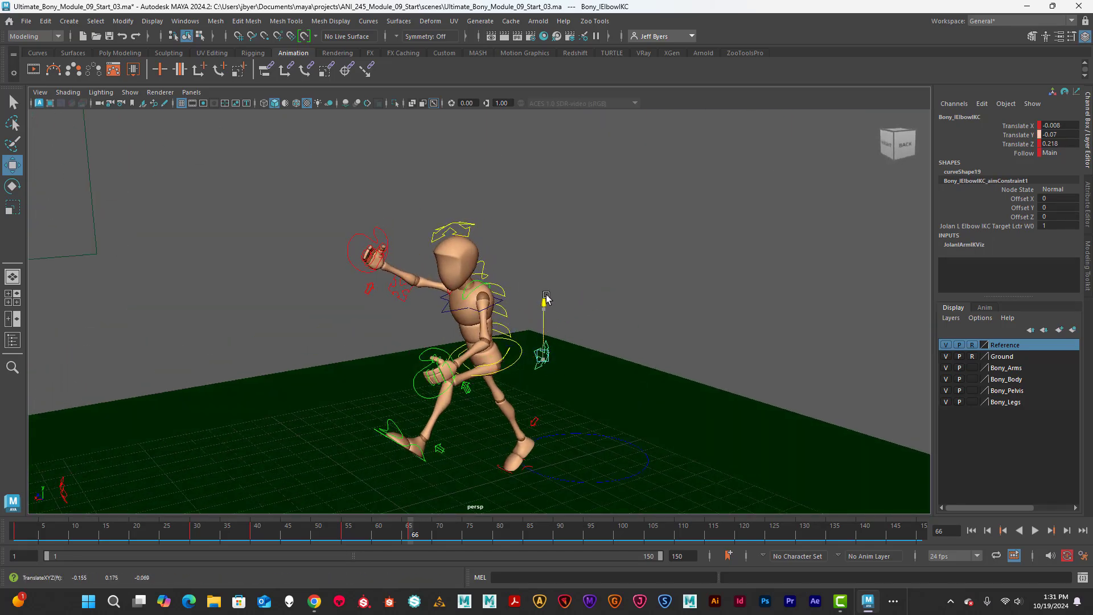
left_click(455, 353)
left_click_drag(422, 373, 400, 372)
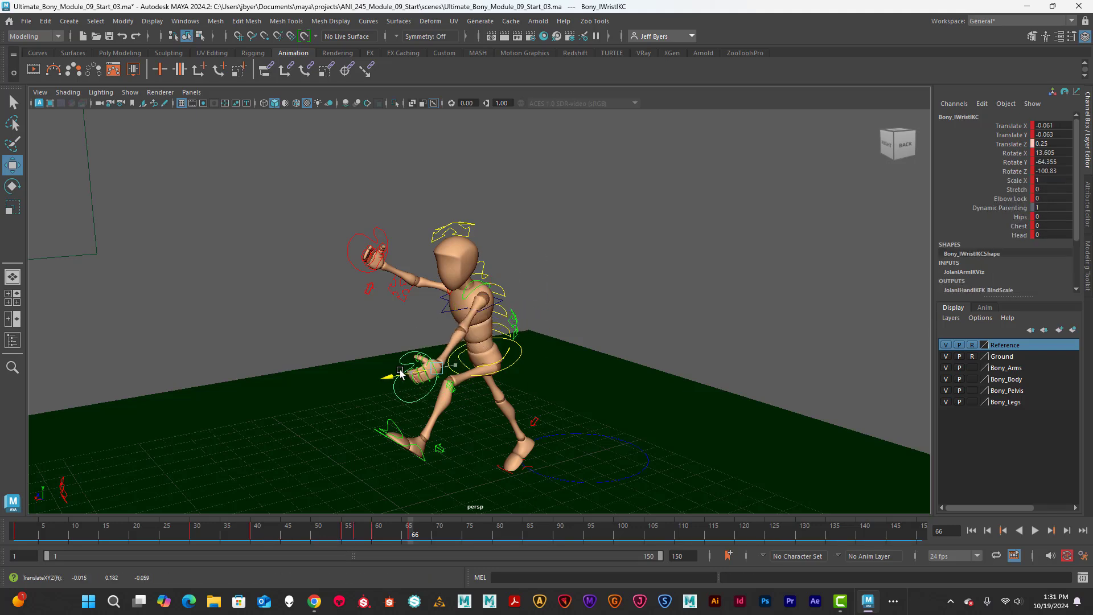
At frame 66, move the left wrist control to about Translate Y -0.001 and Z 0.263, rotated to about 164, -68 and -254
left_click_drag(436, 319, 445, 260)
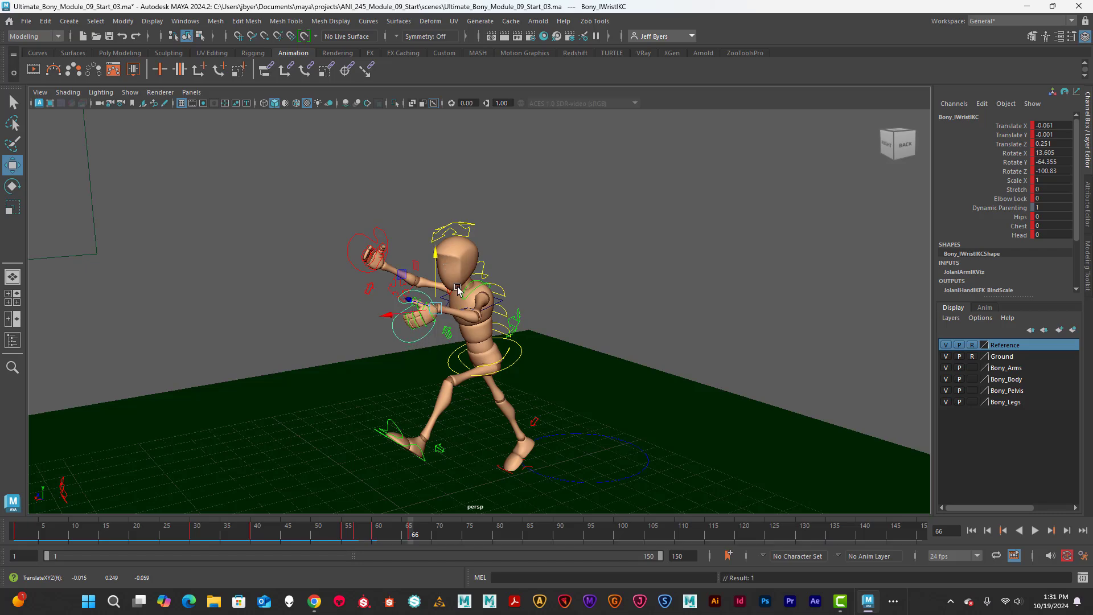
mouse_move(450, 345)
left_mouse_down("alt")
mouse_move(433, 345)
mouse_move(447, 345)
left_mouse_up("alt")
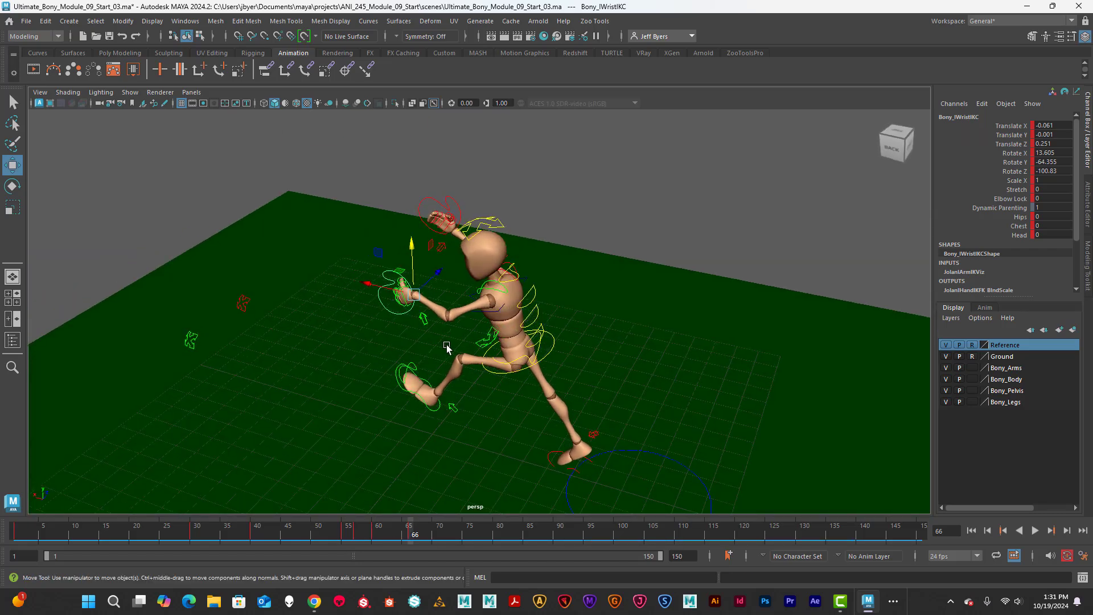
key("e")
left_click_drag(442, 269, 462, 305)
key("shift+e")
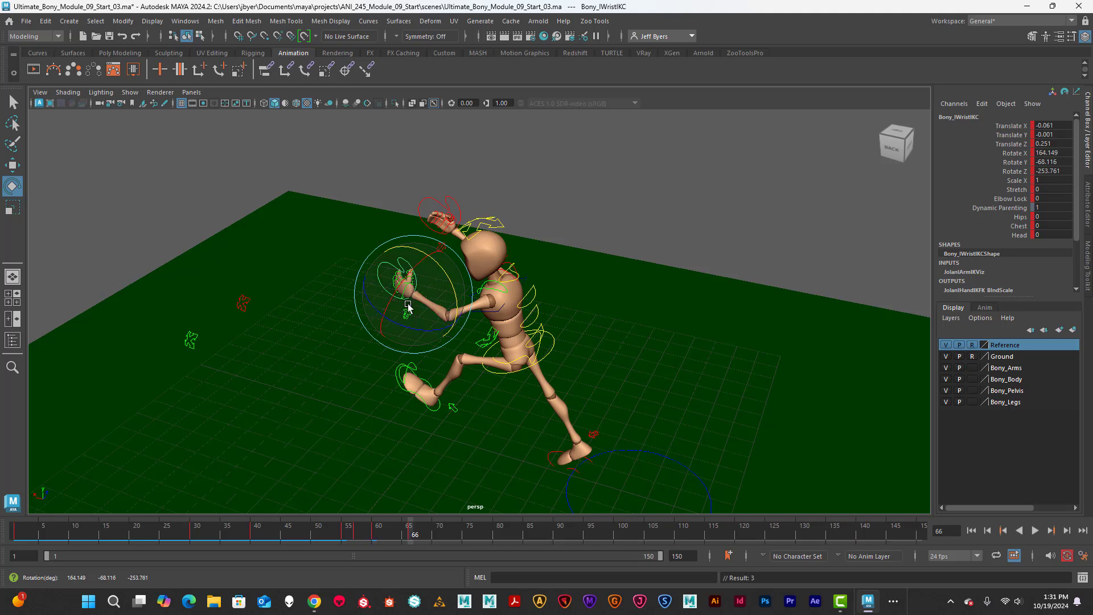
key("w")
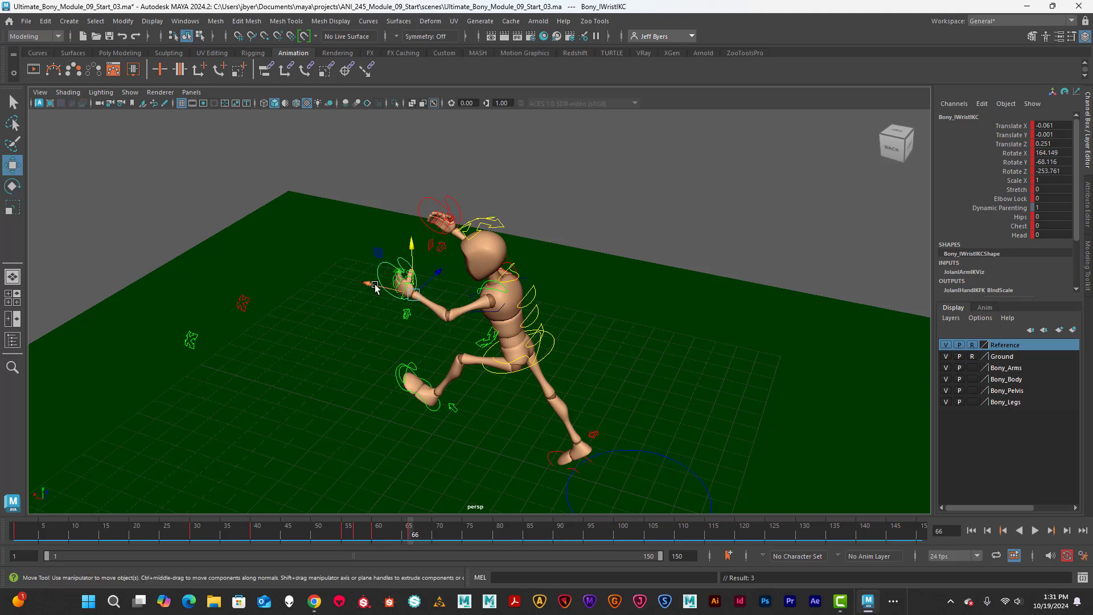
left_click_drag(375, 288, 362, 284)
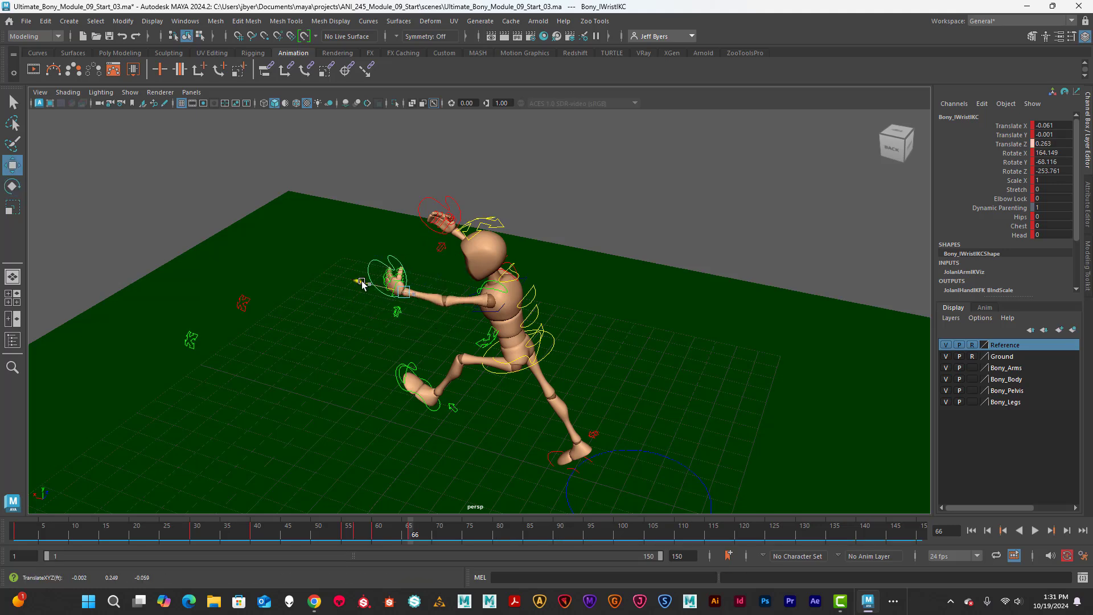
Reposition the left elbow control at frame 66 to about Translate X 0.017, Y -0.026 and Z 0.304
left_click(487, 336)
left_click_drag(550, 372, 494, 328, "alt")
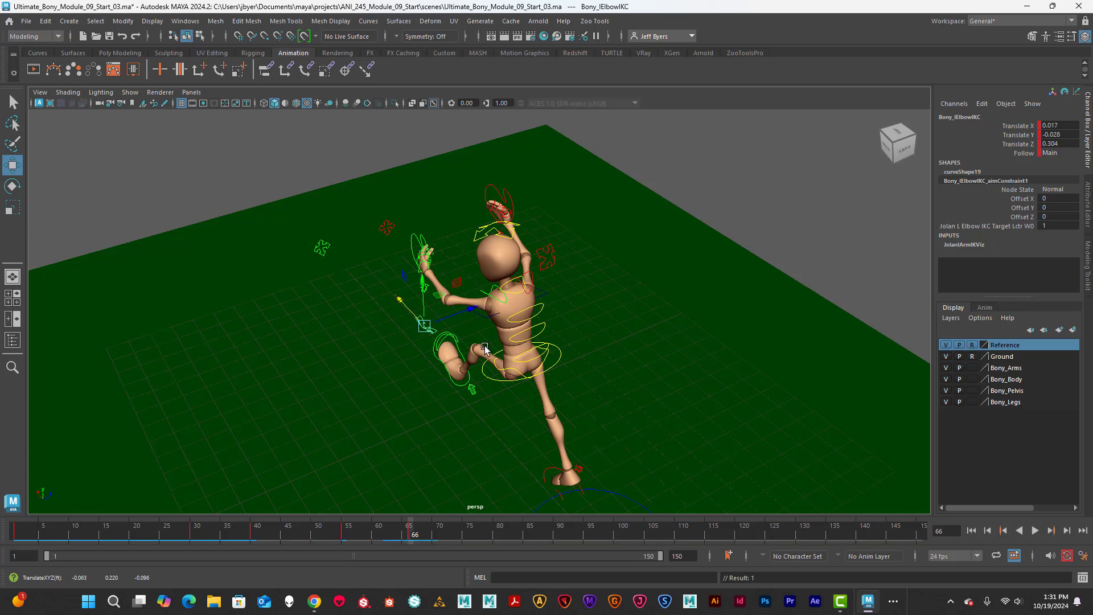
left_click_drag(484, 349, 474, 312, "alt")
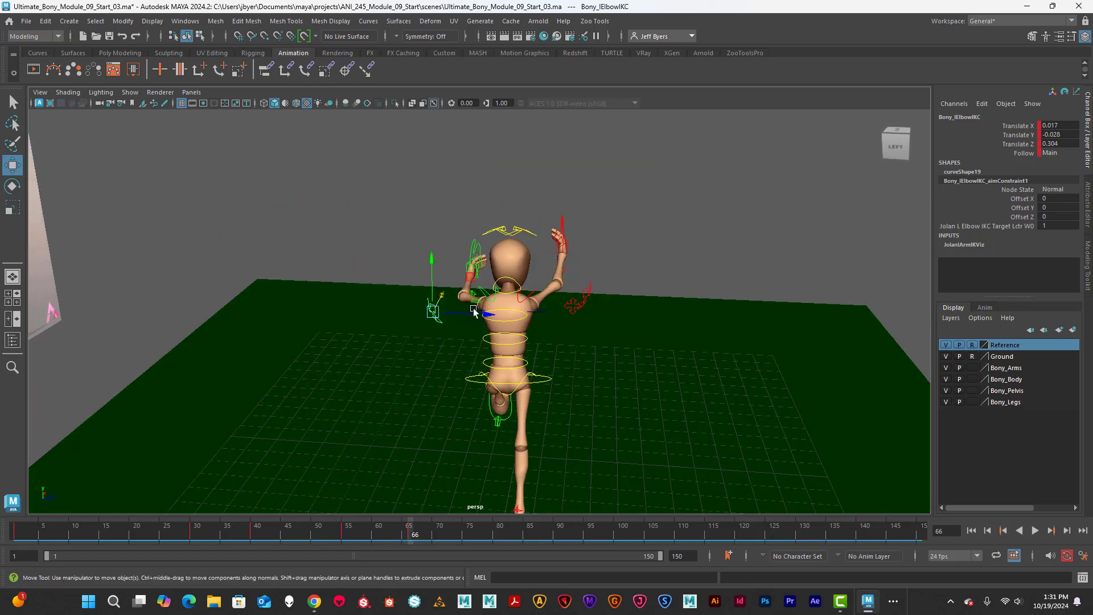
left_click_drag(439, 269, 424, 256)
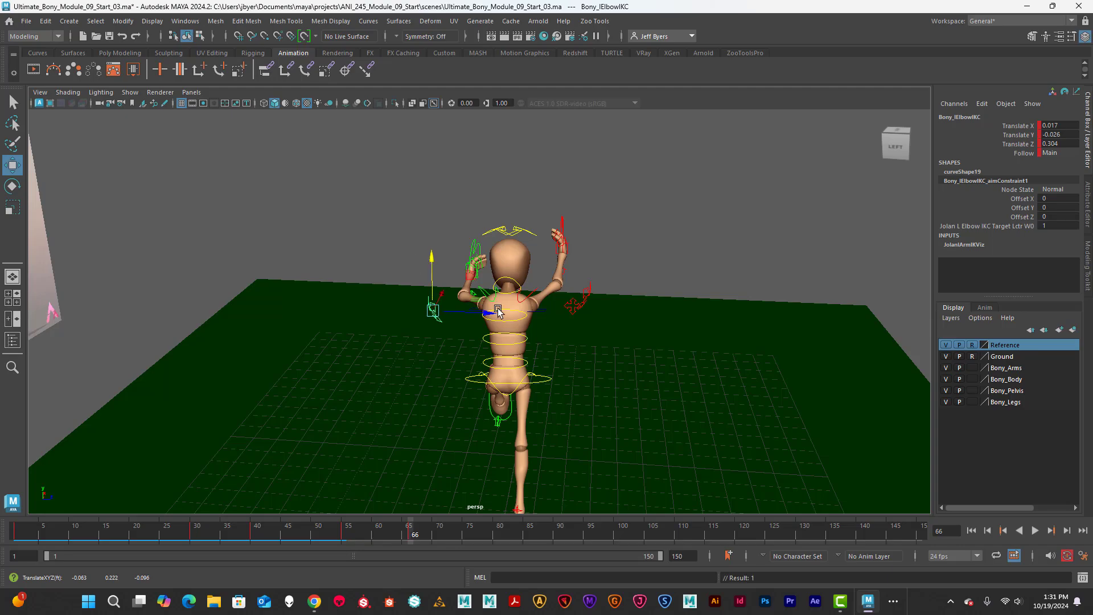
Review the arm swing and body motion from several angles by scrubbing the timeline between about frames 45 and 66
left_click_drag(498, 312, 413, 532, "alt")
left_click_drag(657, 403, 559, 363, "alt")
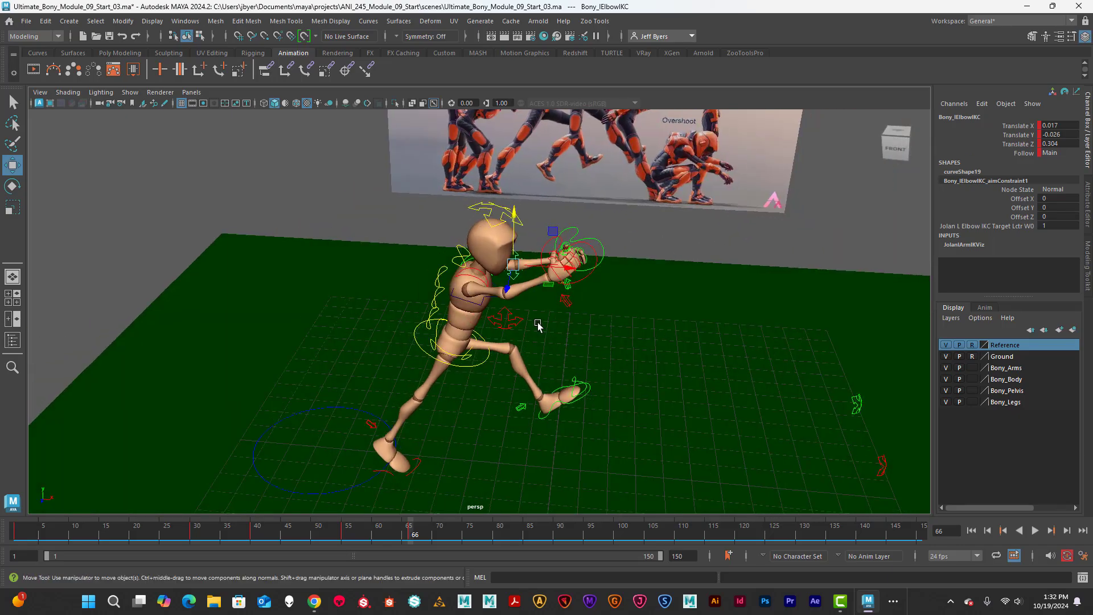
left_click_drag(538, 326, 507, 473, "alt")
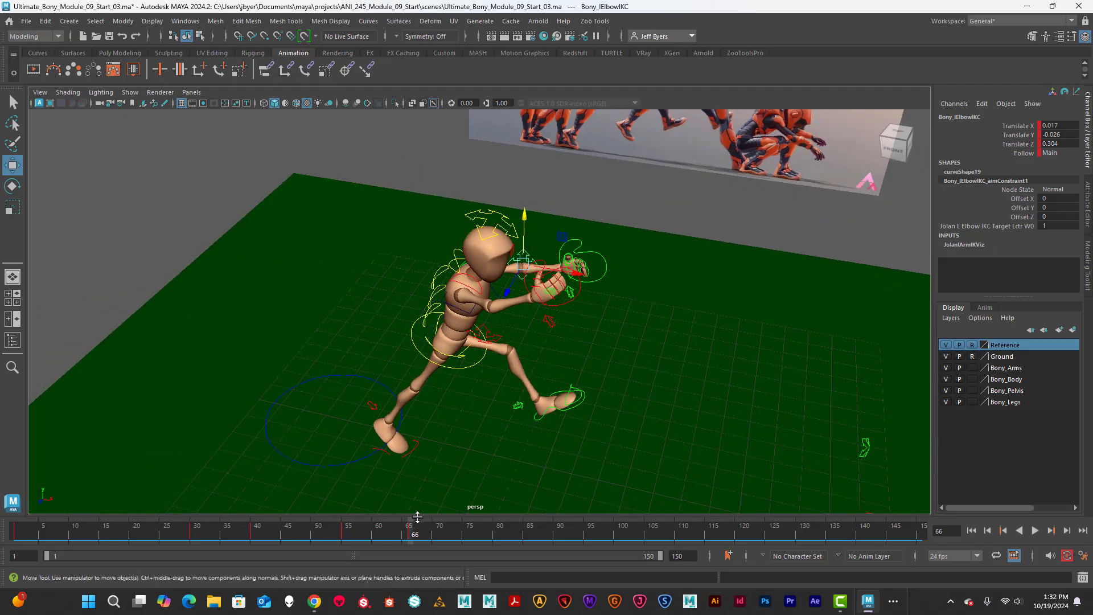
left_click_drag(417, 517, 287, 534, "alt")
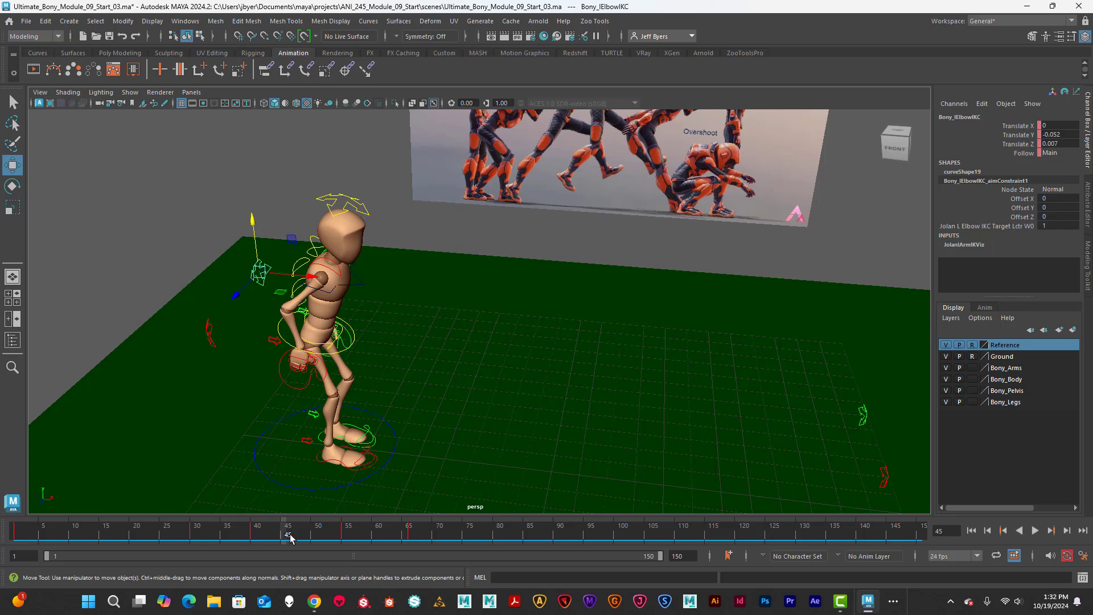
left_click_drag(290, 538, 360, 551)
left_click_drag(237, 550, 368, 552)
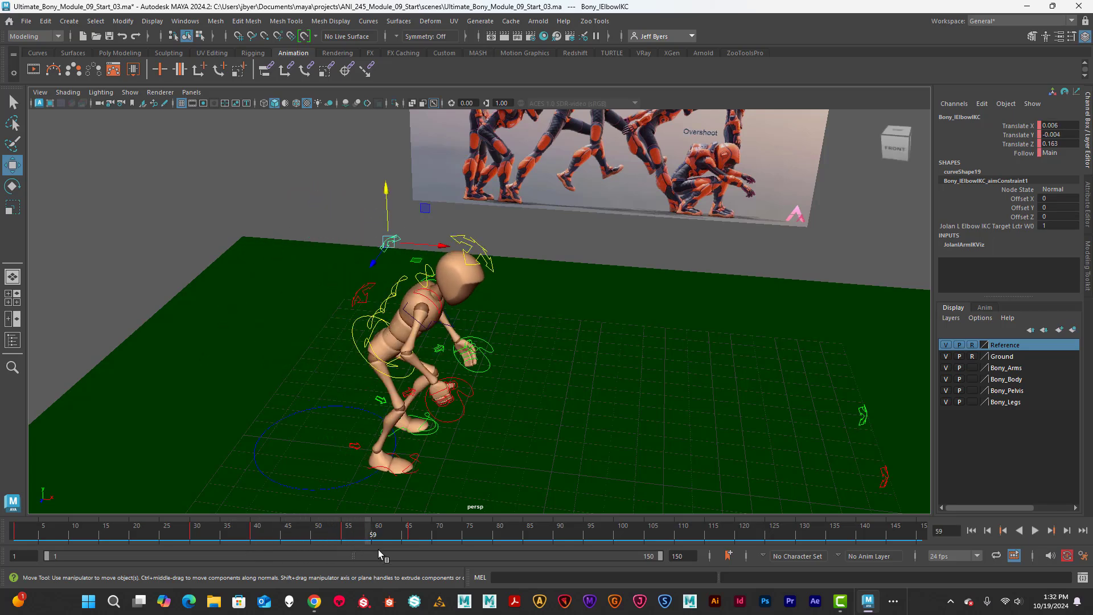
left_click_drag(510, 451, 529, 397, "alt")
key("alt+v")
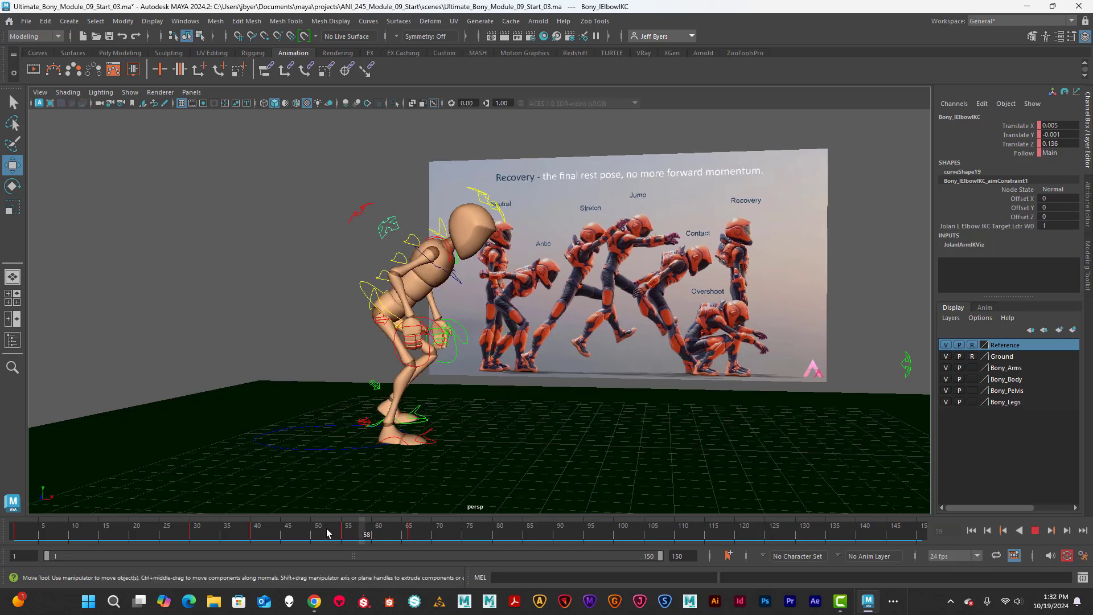
mouse_move(371, 533)
left_mouse_down()
mouse_move(396, 531)
mouse_move(345, 539)
mouse_move(405, 536)
mouse_move(350, 550)
mouse_move(410, 538)
mouse_move(343, 551)
mouse_move(431, 540)
mouse_move(394, 544)
mouse_move(411, 541)
left_mouse_up()
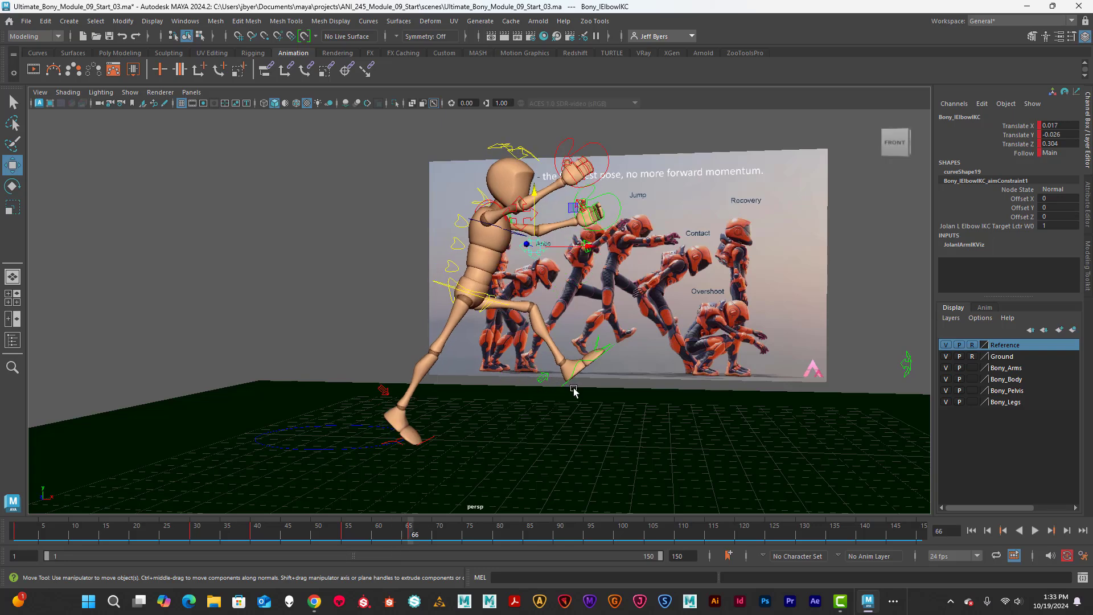
In the front view, compare the right foot's contact with the ground between frames 55 and 66 and inspect its foot and toe controls
left_click_drag(335, 440, 414, 413, "alt")
scroll(400, 421, "up", 3)
key("space")
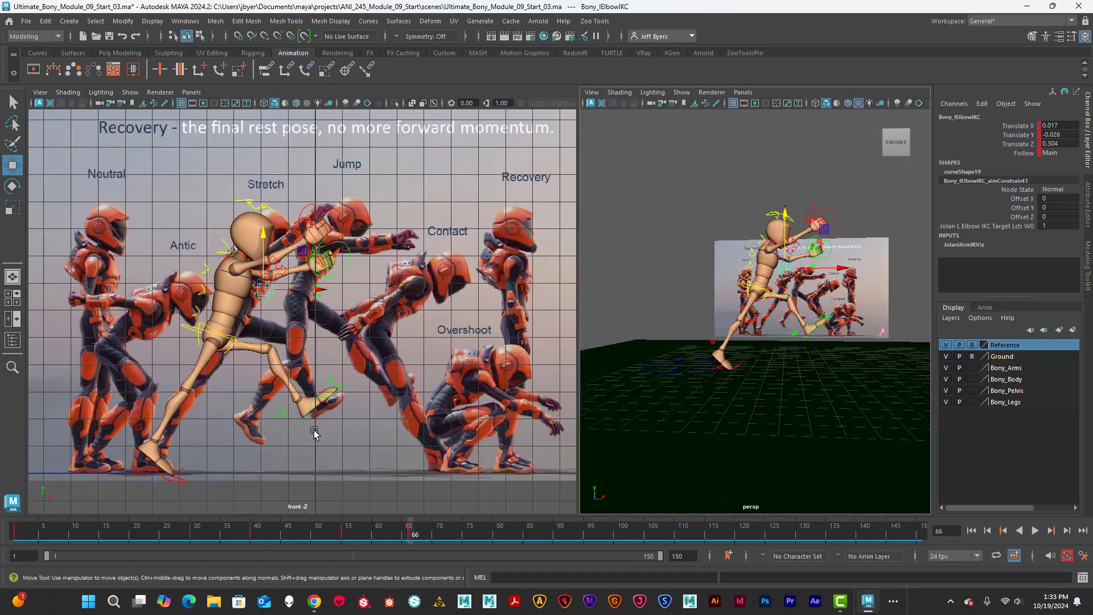
key("space")
middle_click_drag(370, 423, 397, 409, "alt")
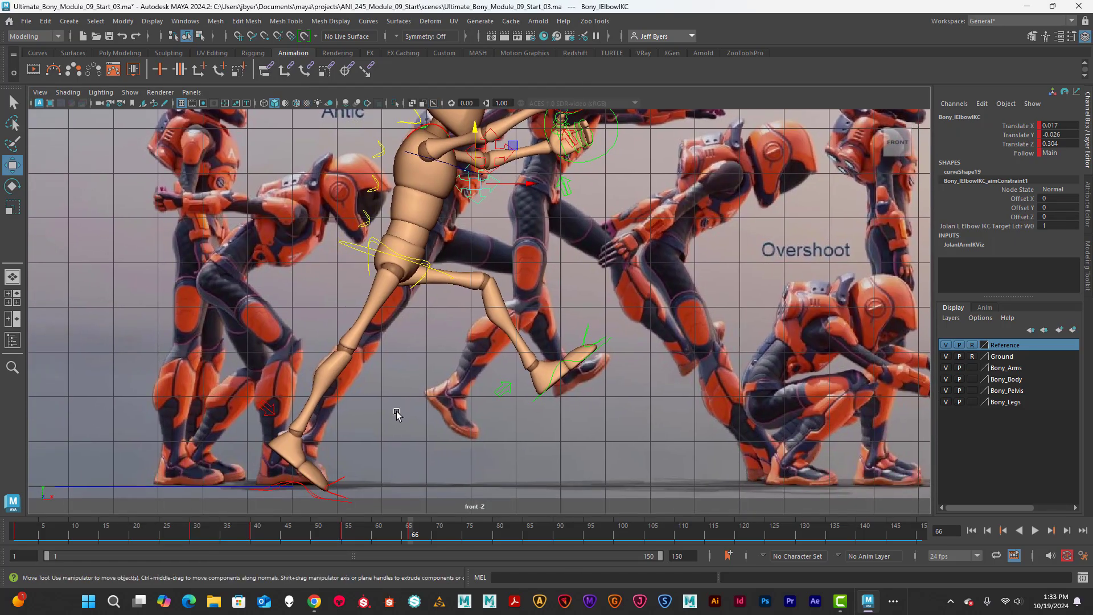
scroll(397, 409, "down", 1)
left_click_drag(403, 527, 344, 536)
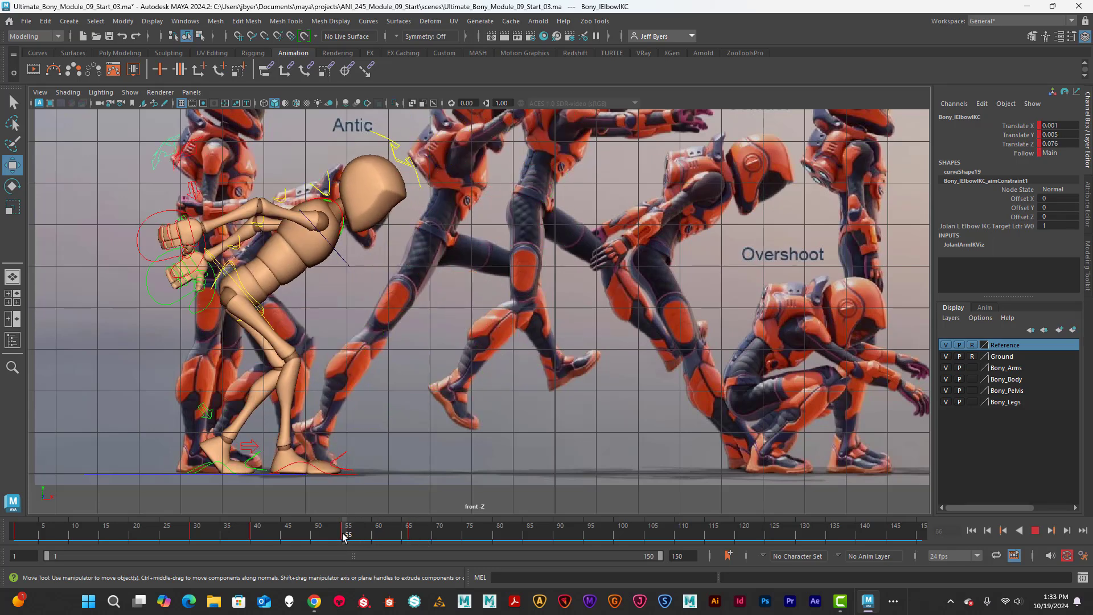
left_click(323, 474)
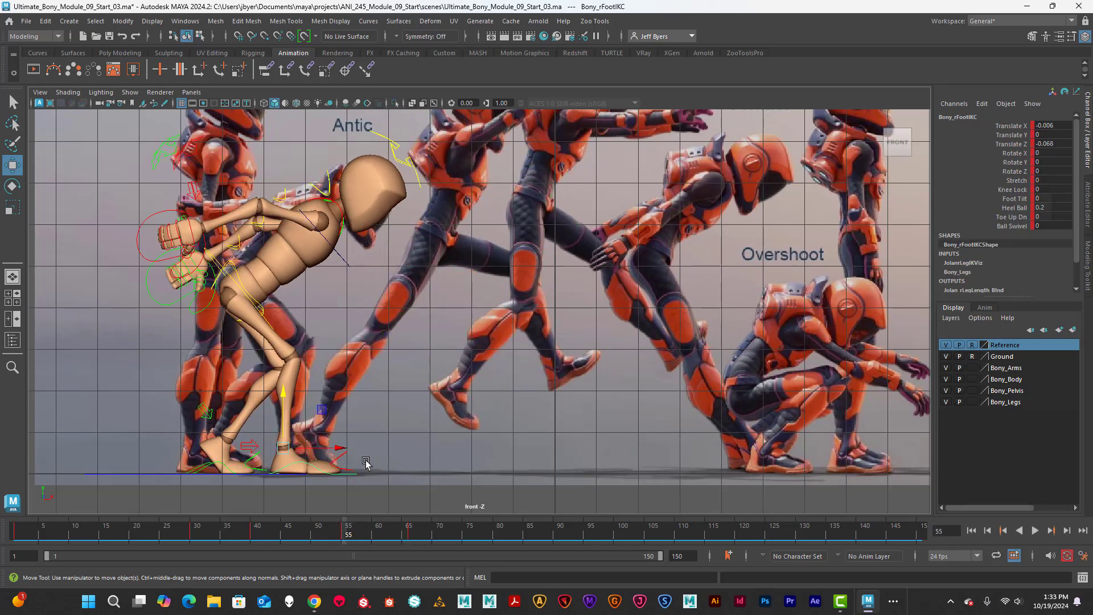
left_click(347, 459)
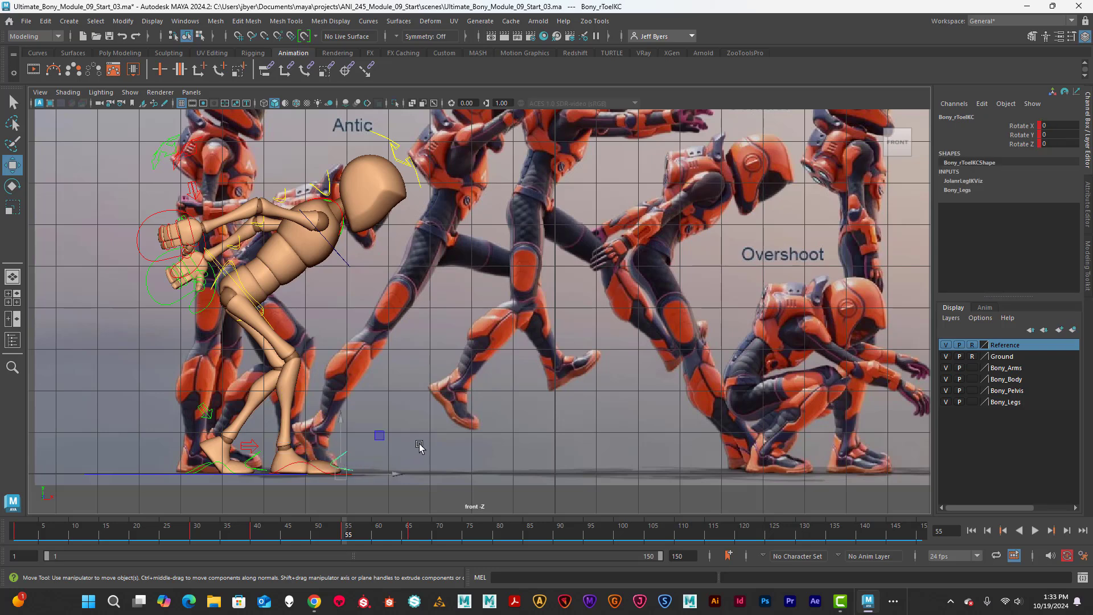
left_click(319, 468)
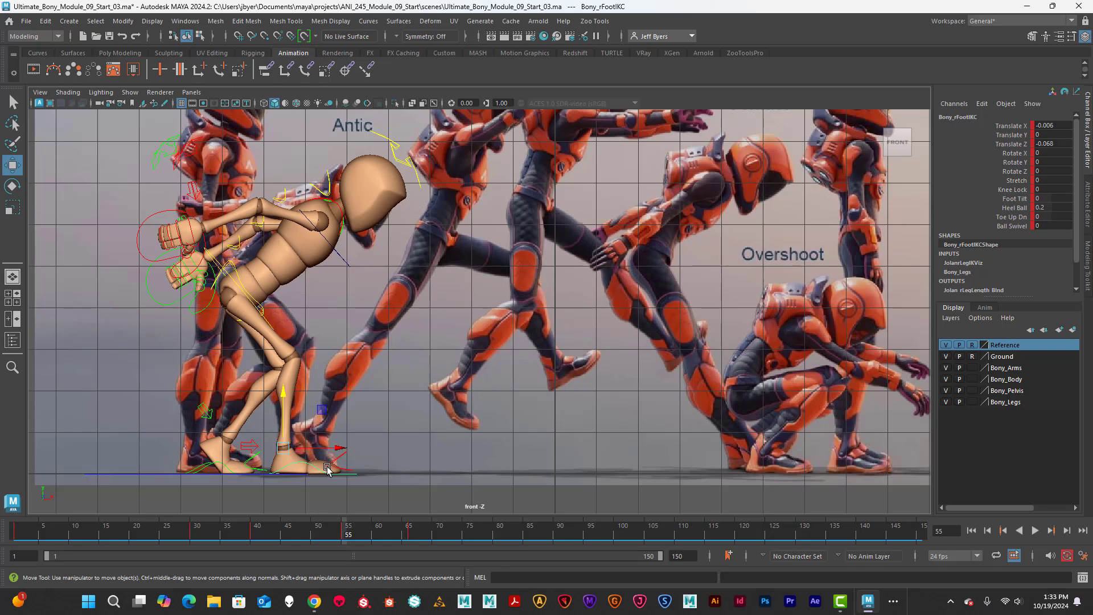
key("alt+v")
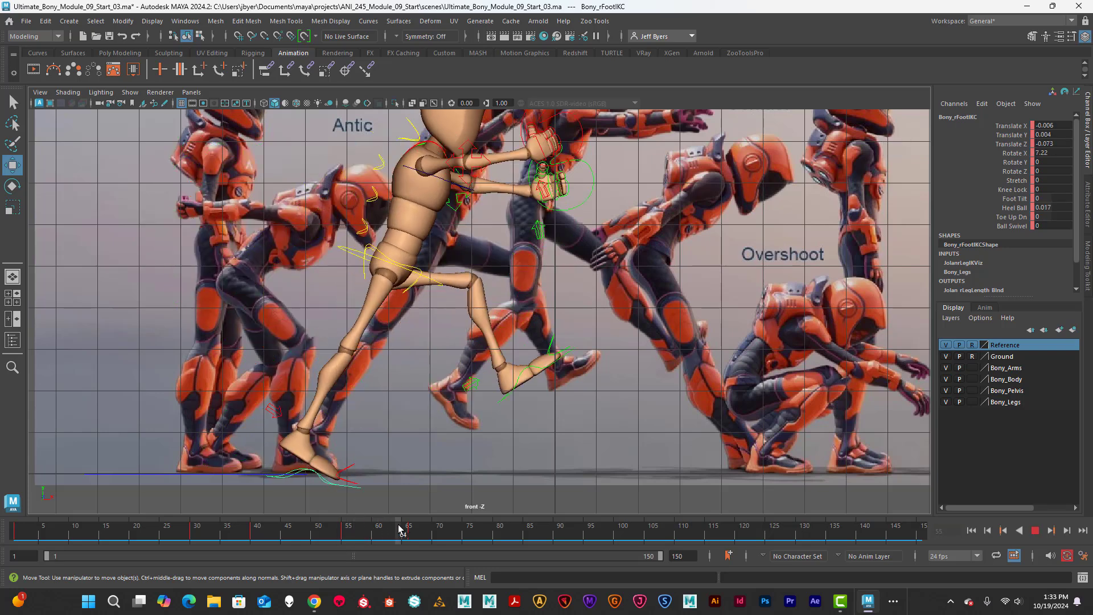
left_click_drag(391, 530, 346, 531)
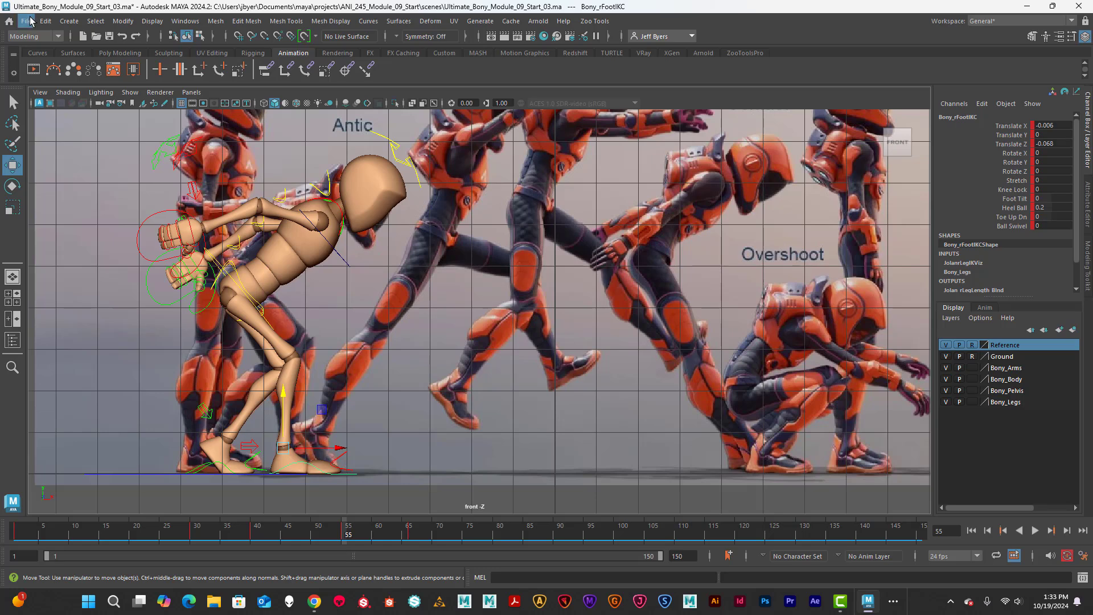
Save the scene as a new version named Ultimate_Bony_Module_09_Start_04
left_click(26, 21)
left_click(57, 83)
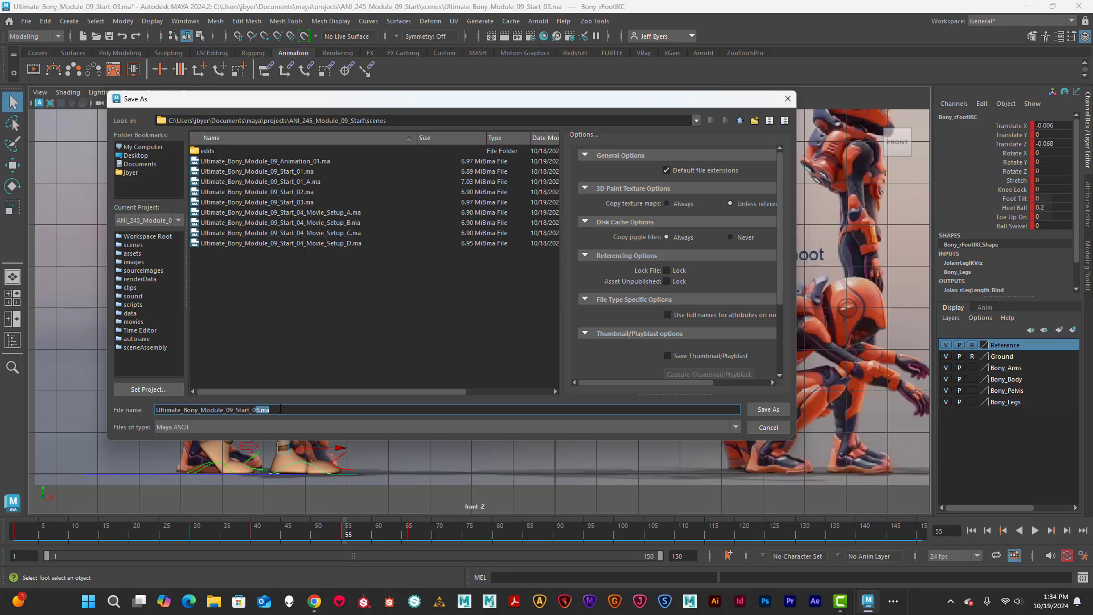
type("4")
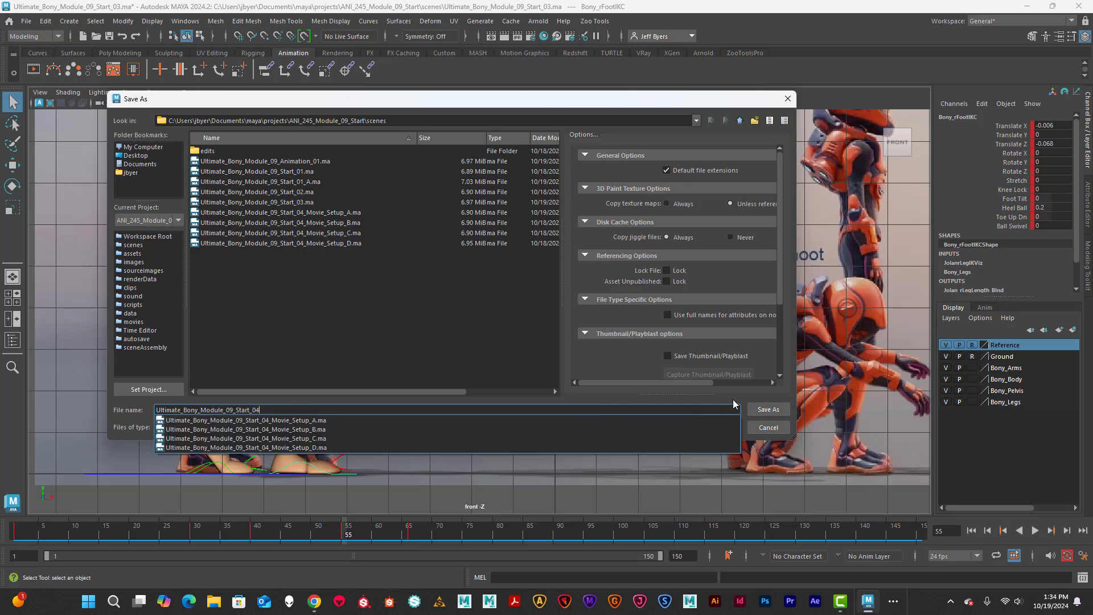
left_click(769, 410)
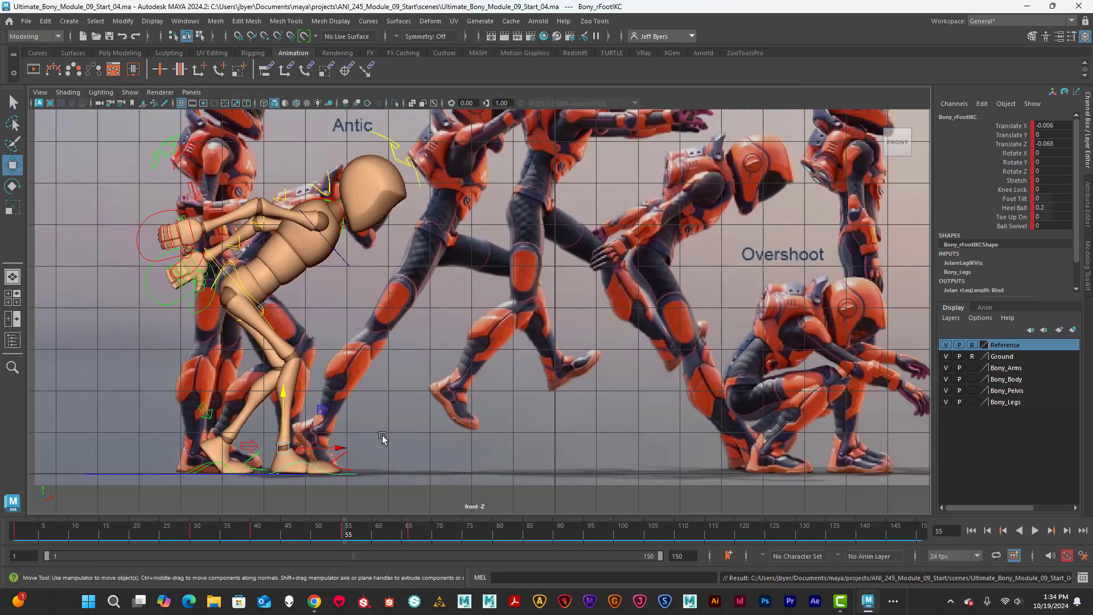
Copy the right foot control's key from frame 55 and paste it at frame 66
key("alt+v")
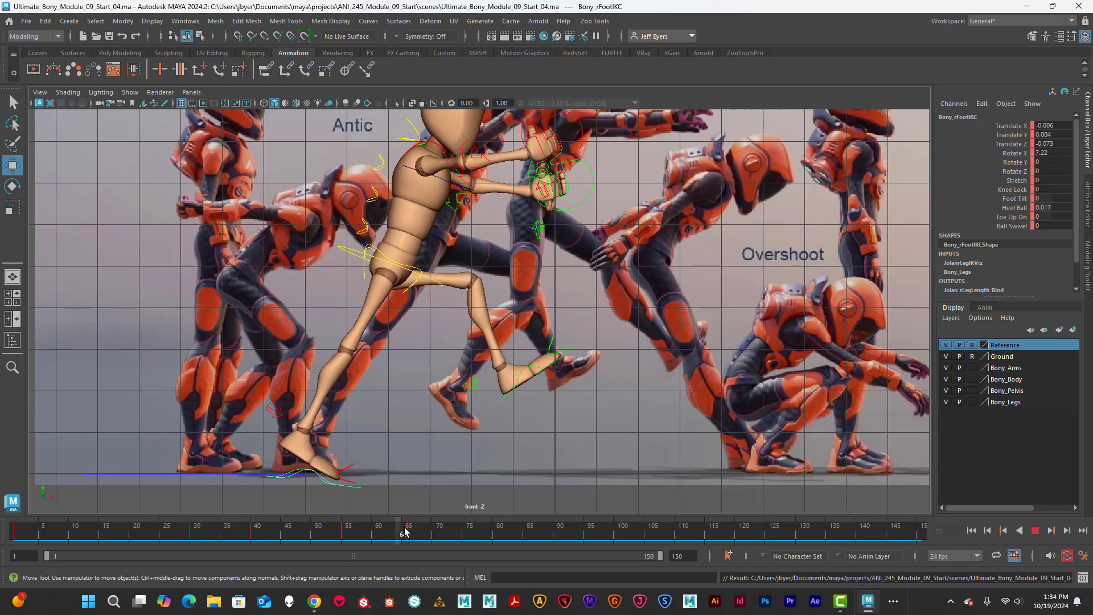
left_click(345, 531)
right_click(344, 531)
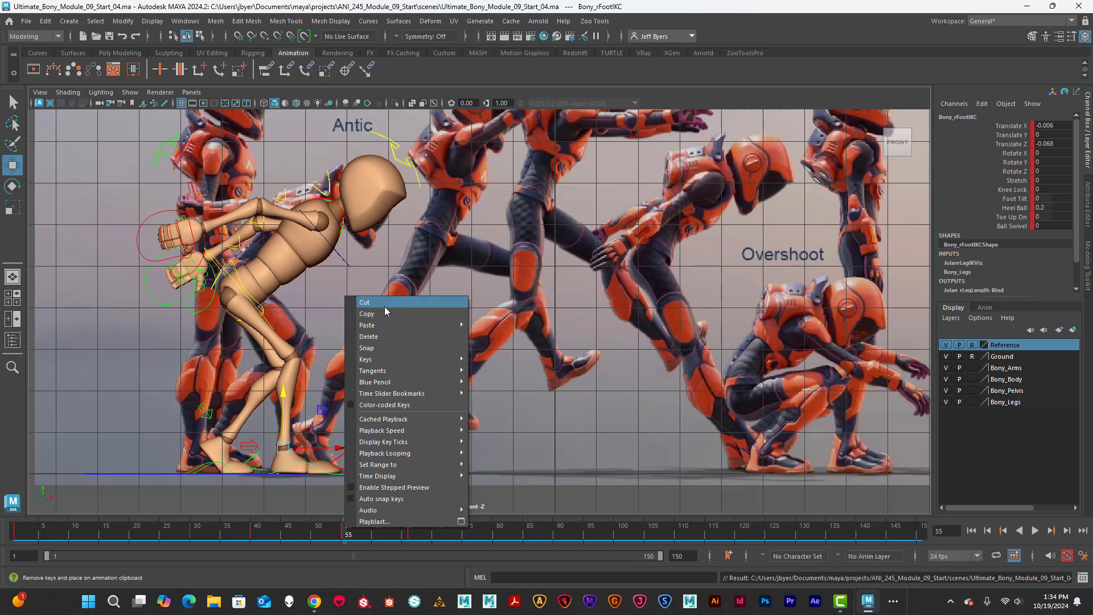
left_click(420, 311)
left_click(410, 534)
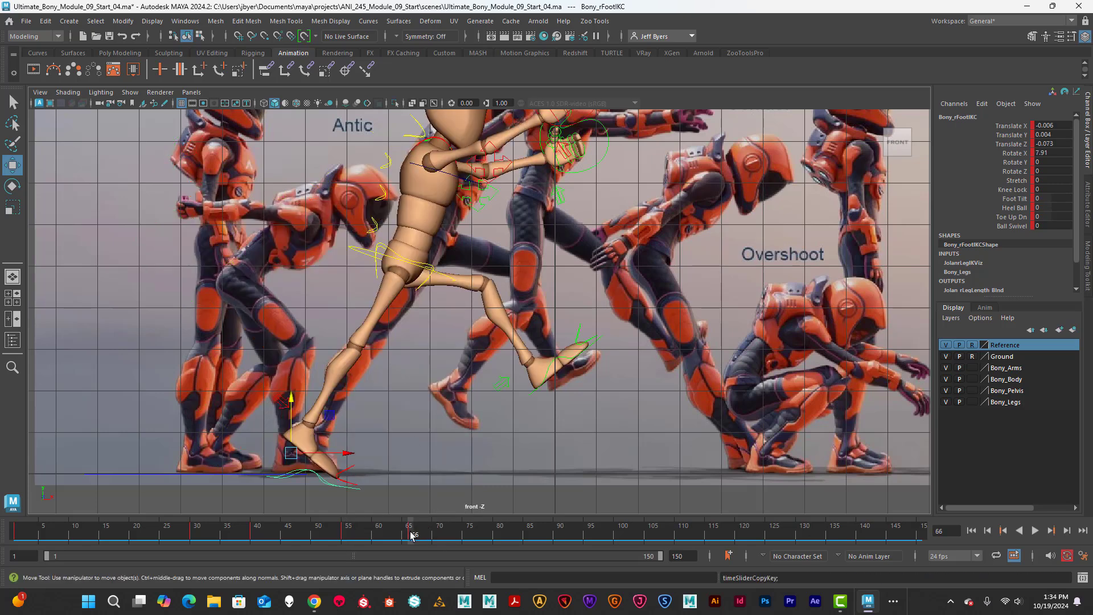
right_click(411, 535)
mouse_move(444, 330)
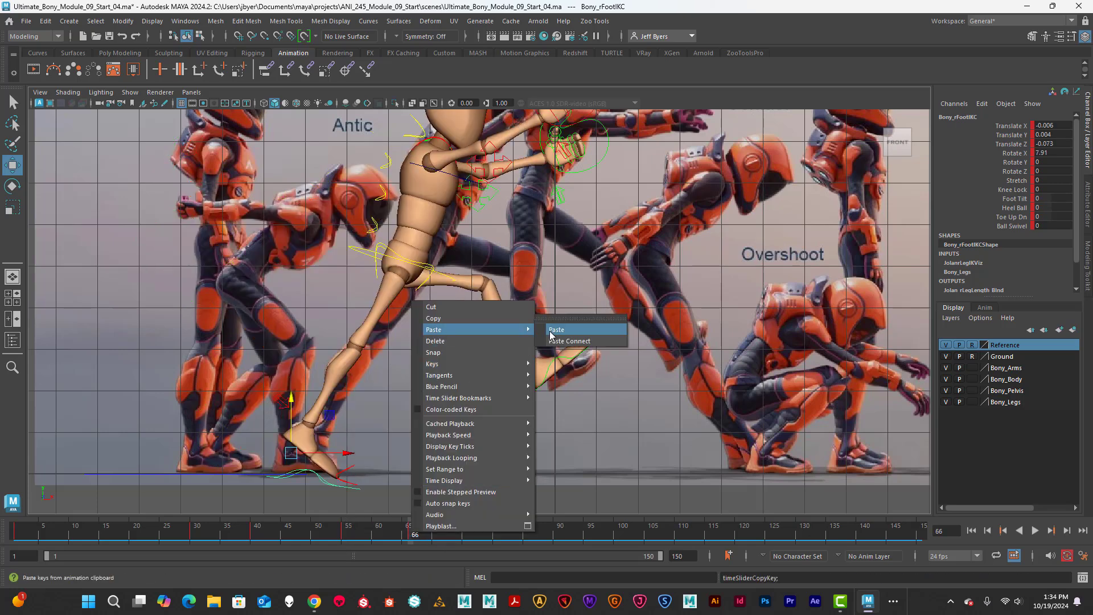
left_click(553, 330)
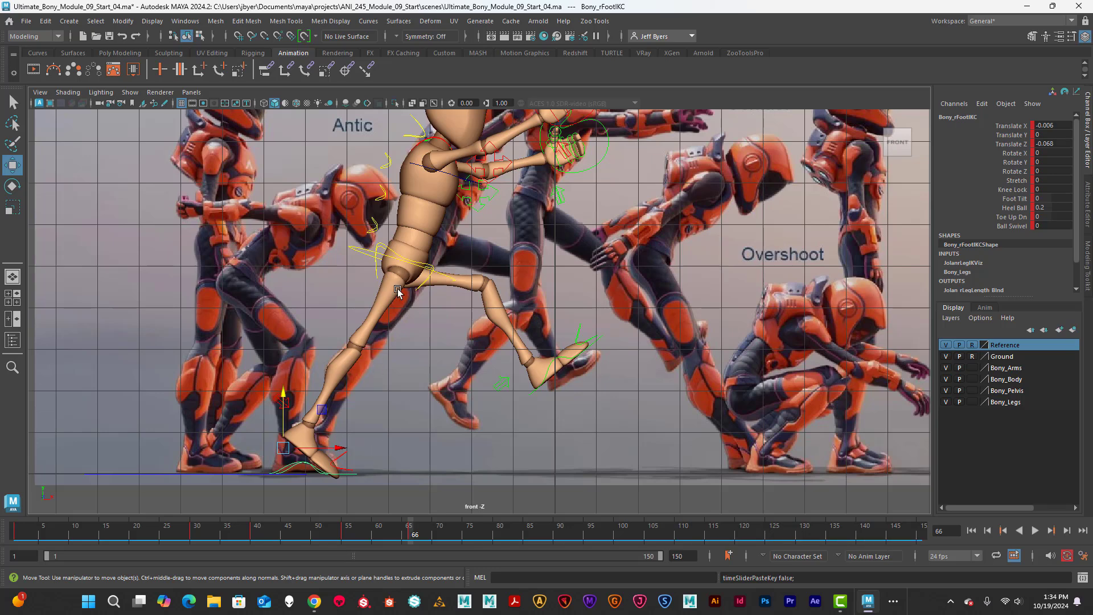
left_click(389, 251)
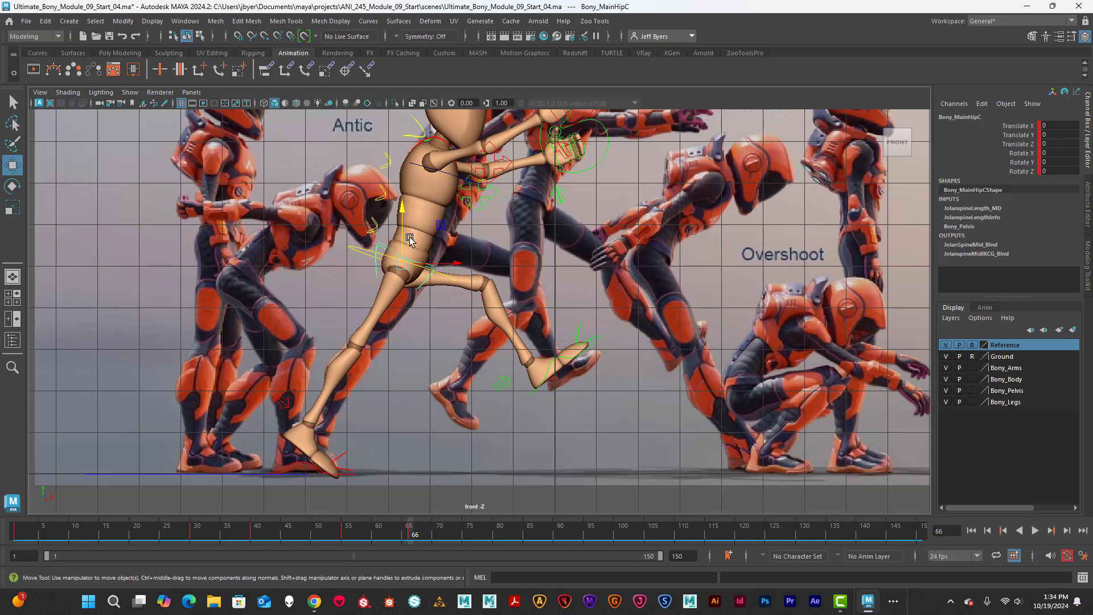
left_click_drag(401, 214, 398, 220)
key("ctrl+z")
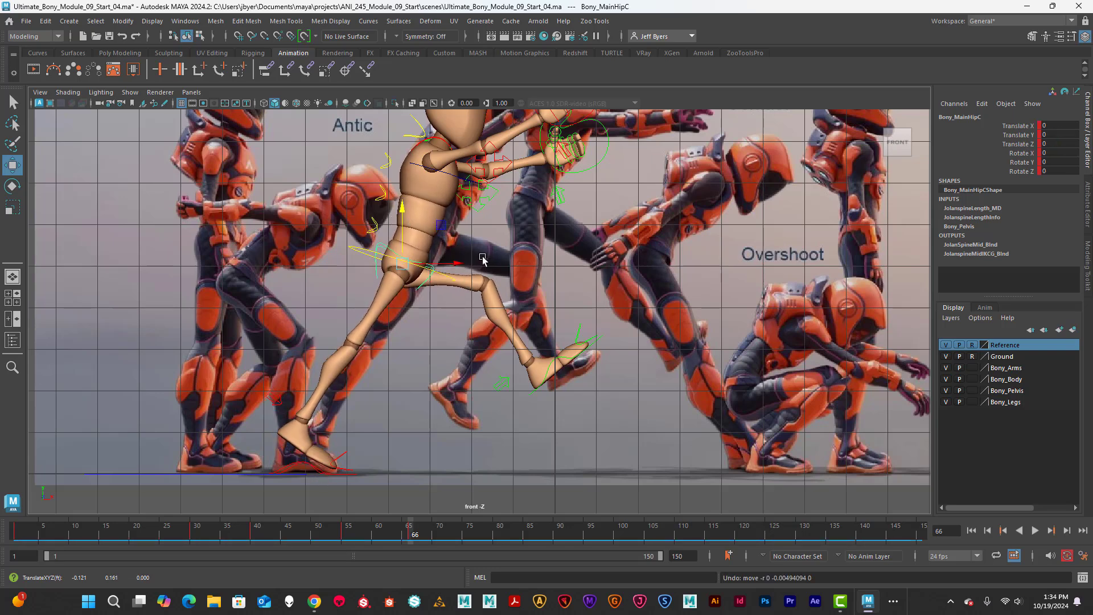
Lower the root control at frame 66 to about Translate Y -0.024, and select the right foot control
left_click(461, 276)
left_click(424, 262)
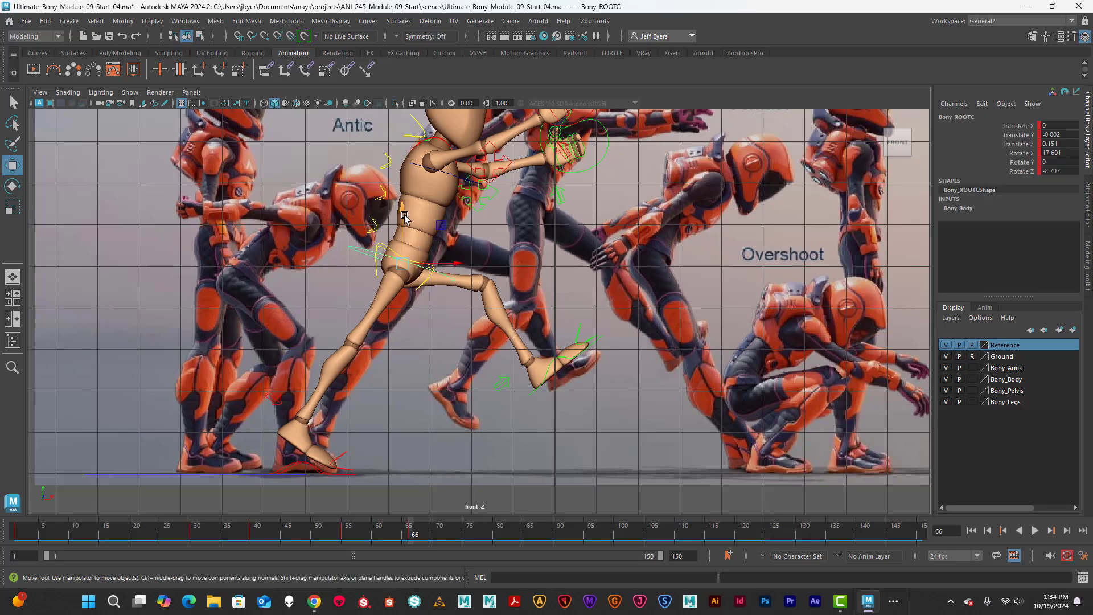
left_click_drag(404, 217, 412, 245)
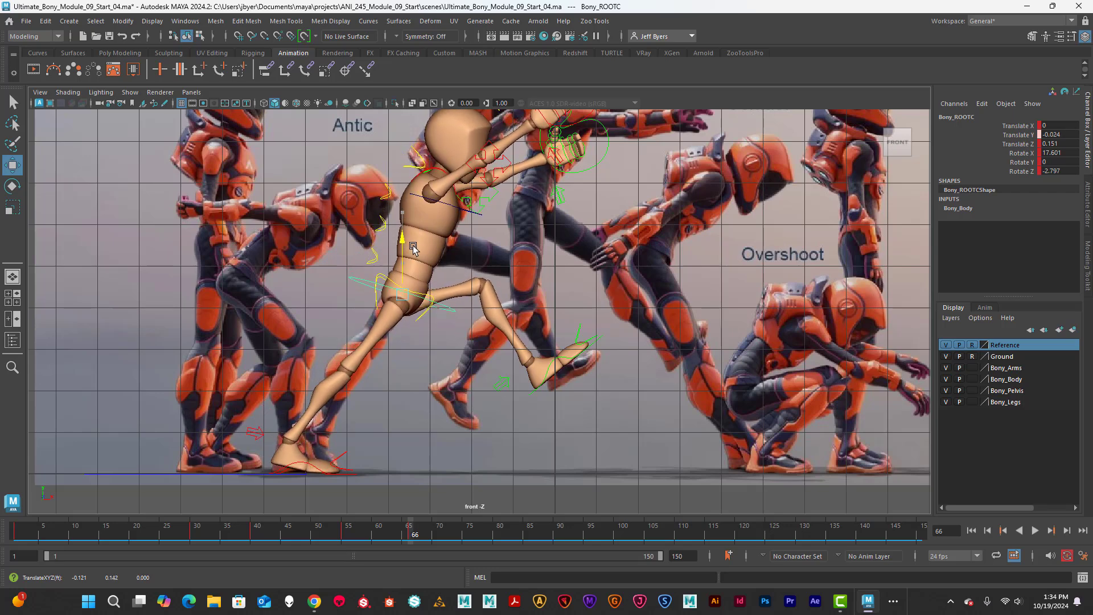
left_click(316, 470)
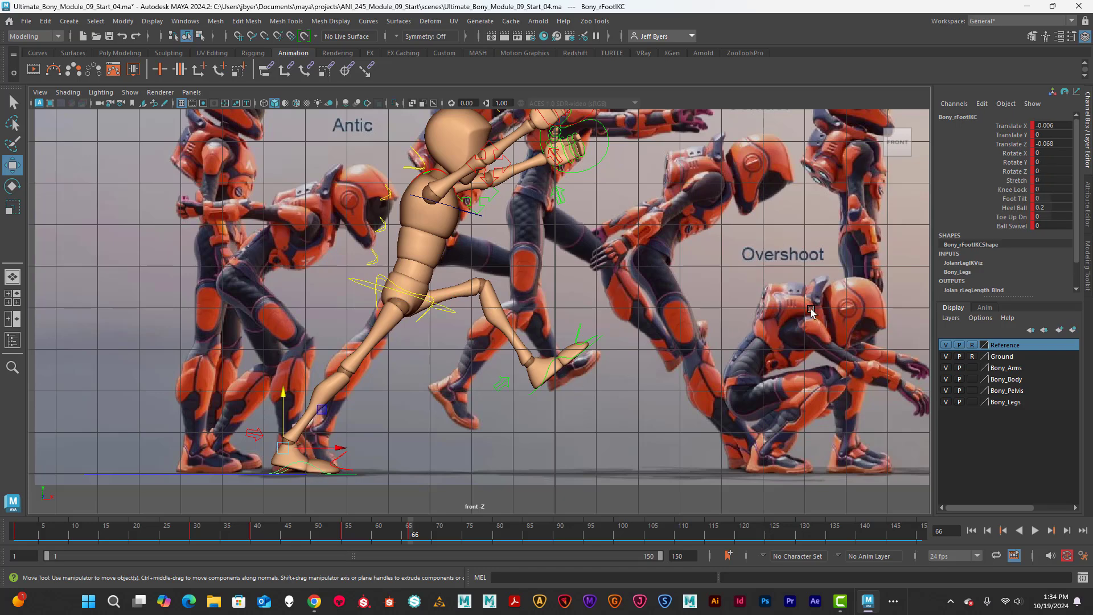
At frame 66, set the right foot's Heel Ball to 5.3 and raise the root control to about Translate Y -0.012
left_click(1015, 209)
middle_click_drag(656, 326, 675, 325)
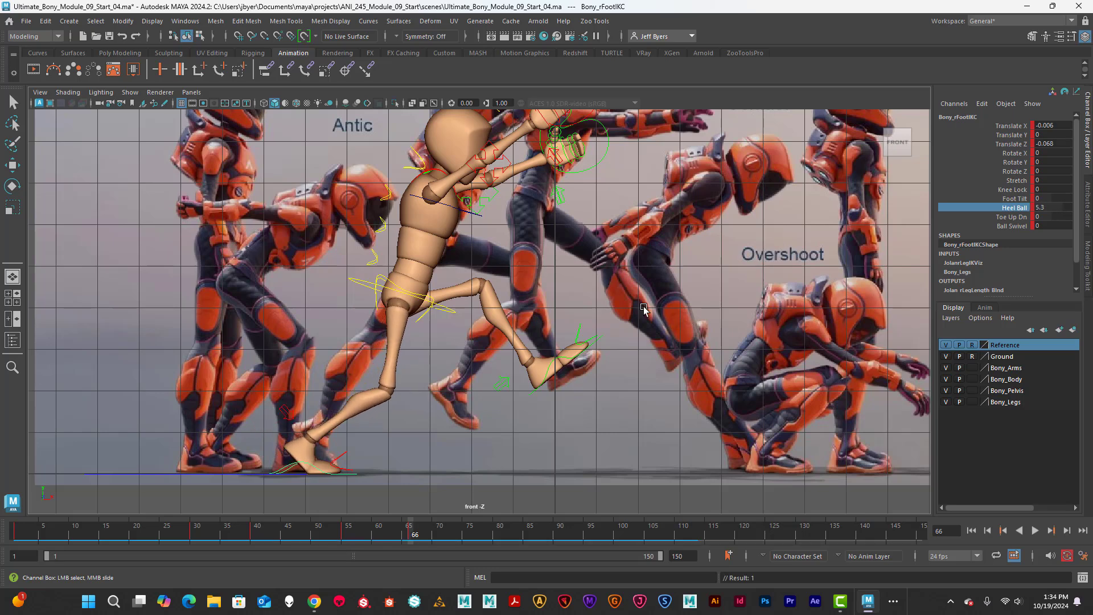
left_click(432, 301)
key("w")
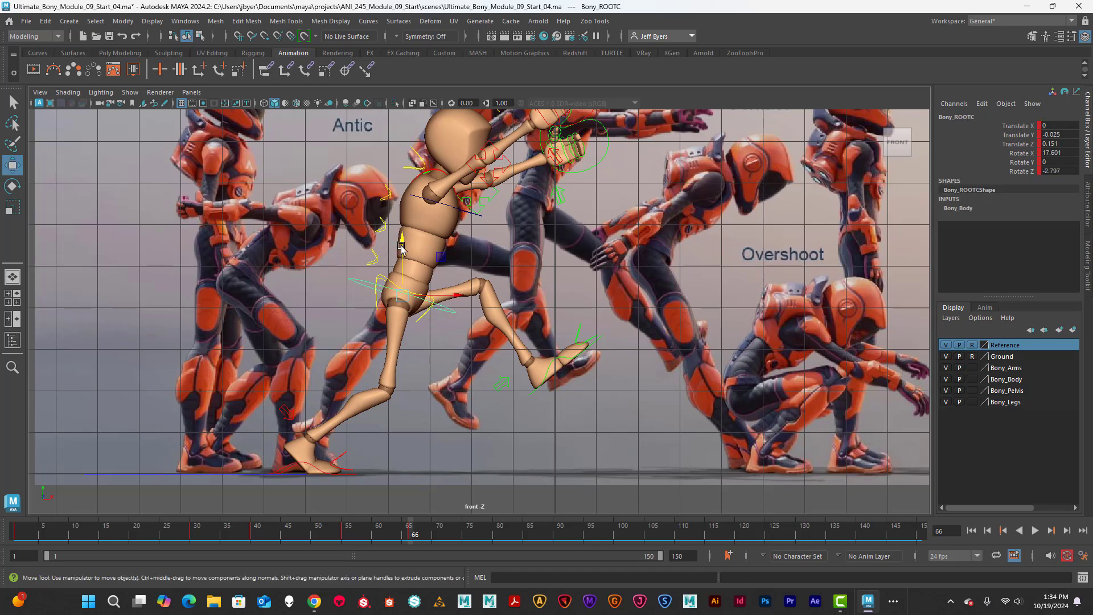
left_click_drag(400, 245, 407, 226)
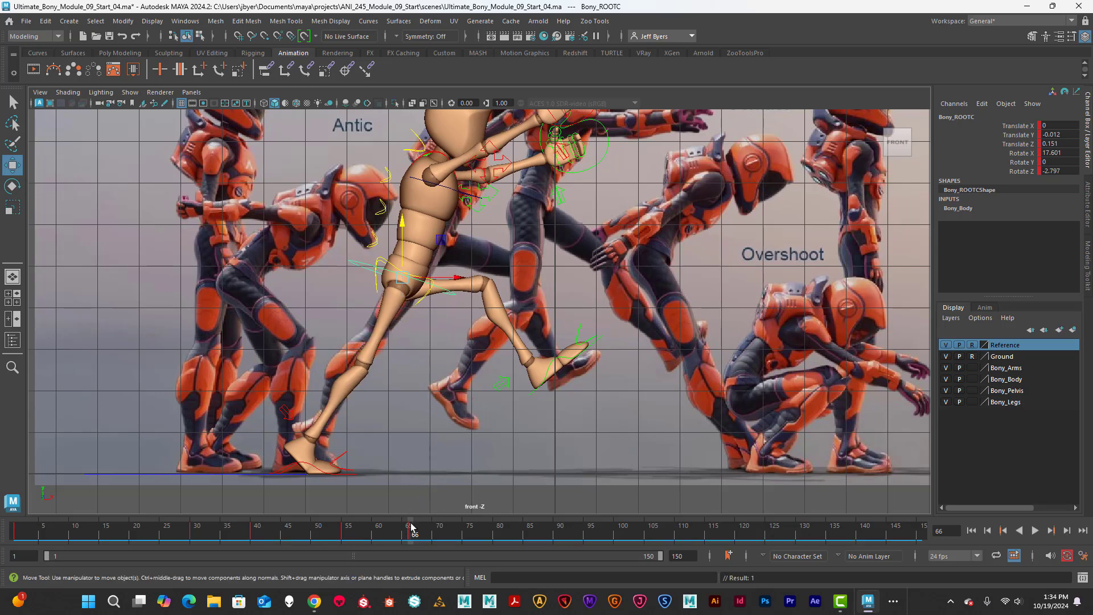
Review the motion between frames 55 and 66 in the front view, checking the right foot's heel lift and the arm swing
mouse_move(412, 527)
left_mouse_down()
mouse_move(349, 524)
mouse_move(423, 533)
mouse_move(341, 532)
mouse_move(414, 539)
mouse_move(344, 541)
mouse_move(413, 535)
left_mouse_up()
left_click(310, 466)
left_click(344, 533)
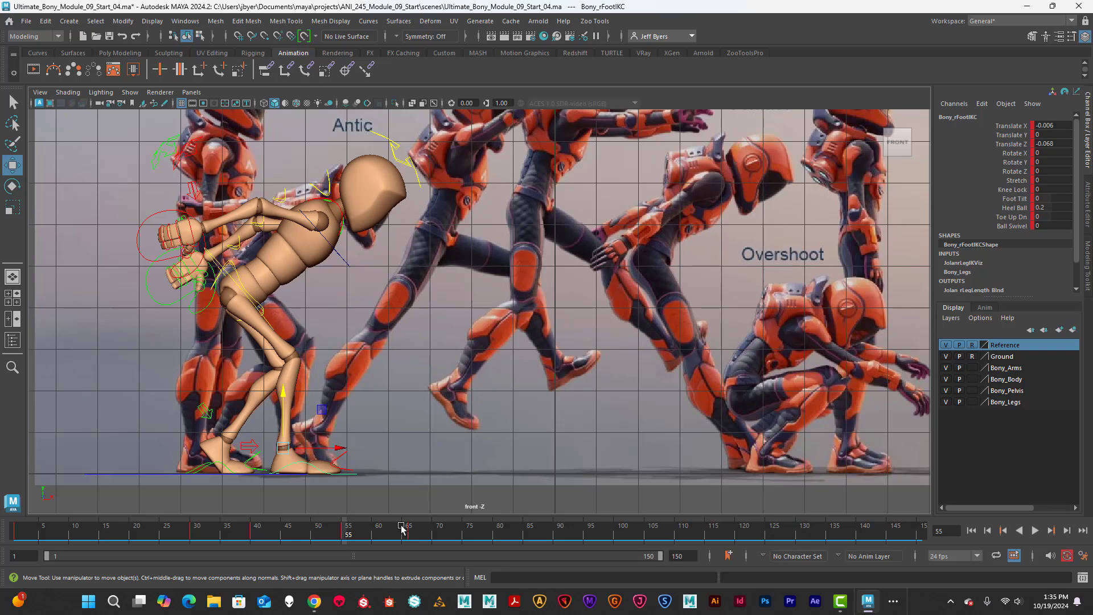
left_click_drag(346, 532, 409, 533)
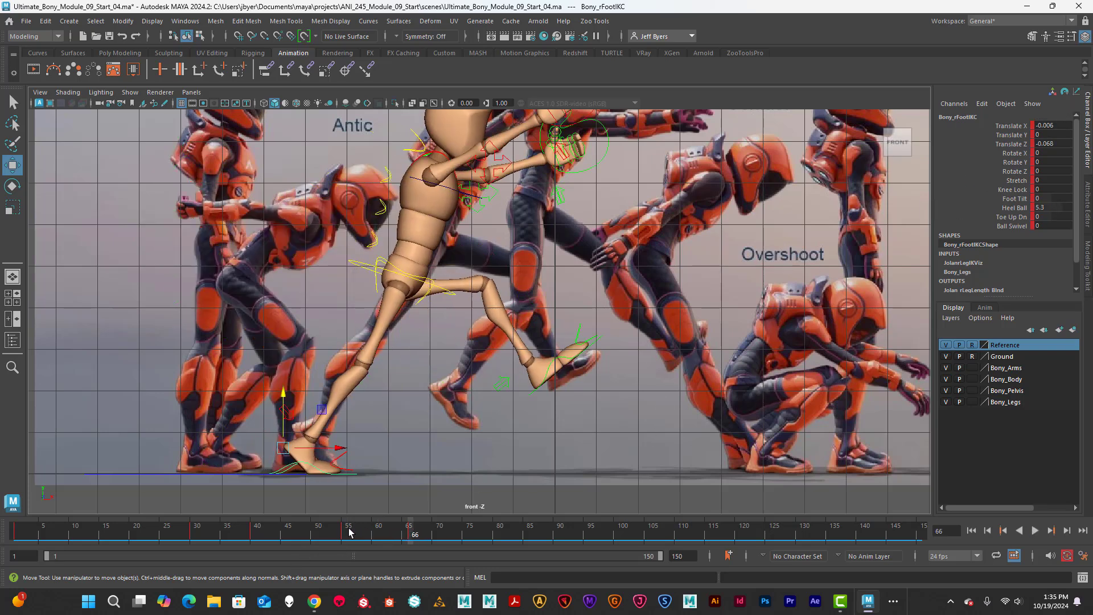
left_click_drag(409, 535, 374, 545)
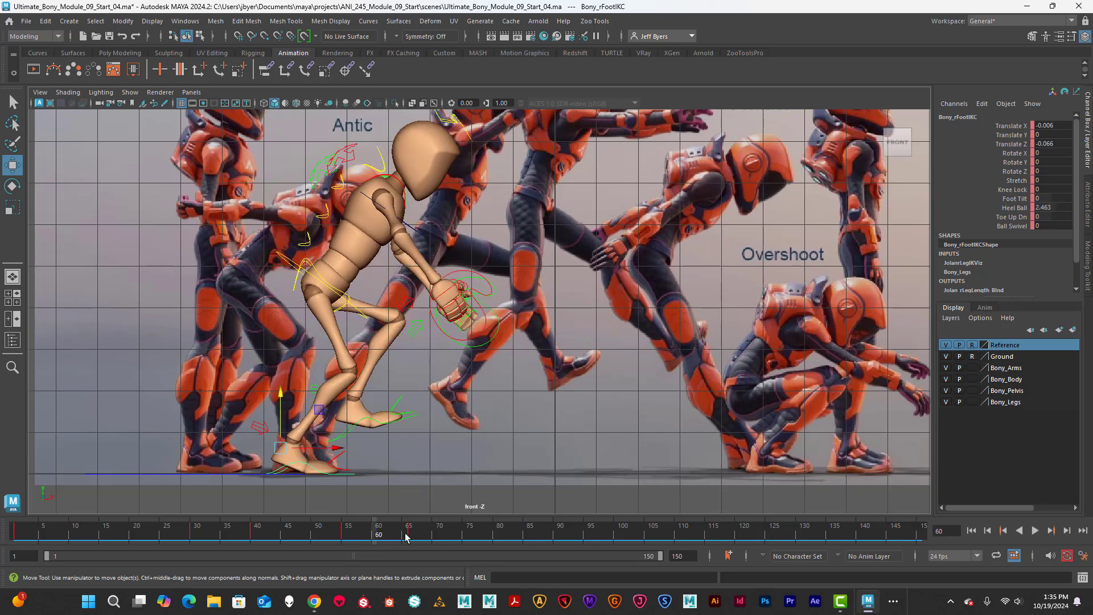
left_click_drag(379, 535, 351, 533)
mouse_move(333, 533)
left_mouse_down()
mouse_move(397, 533)
mouse_move(344, 539)
left_mouse_up()
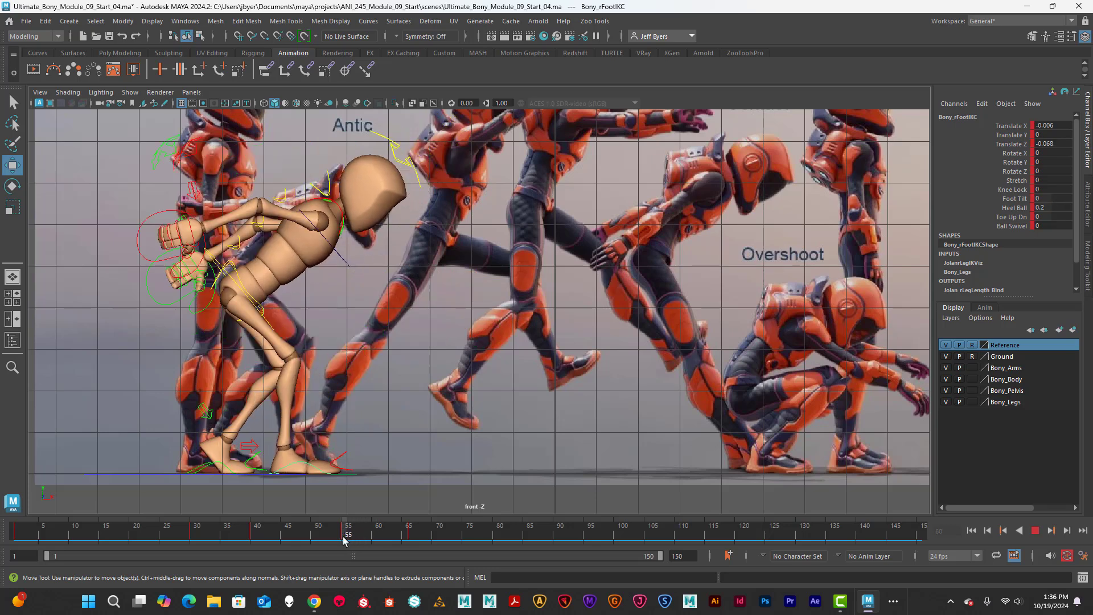
key("alt+v")
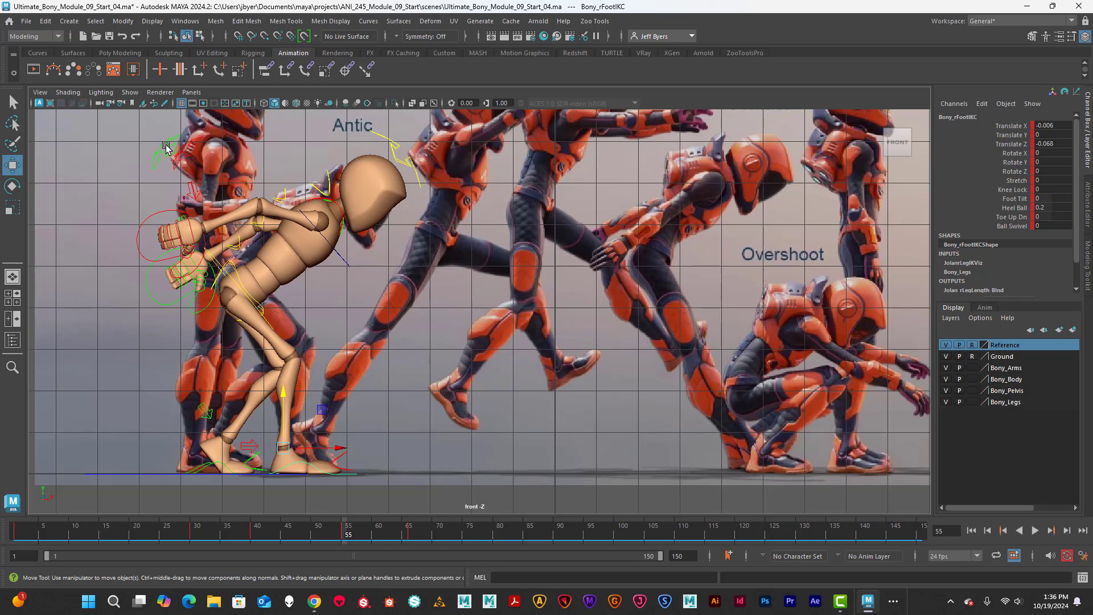
At frame 60 in the perspective view, lower the right elbow control to about Translate X 0.021, Y -0.092, Z 0.157
left_click(166, 148)
key("alt+v")
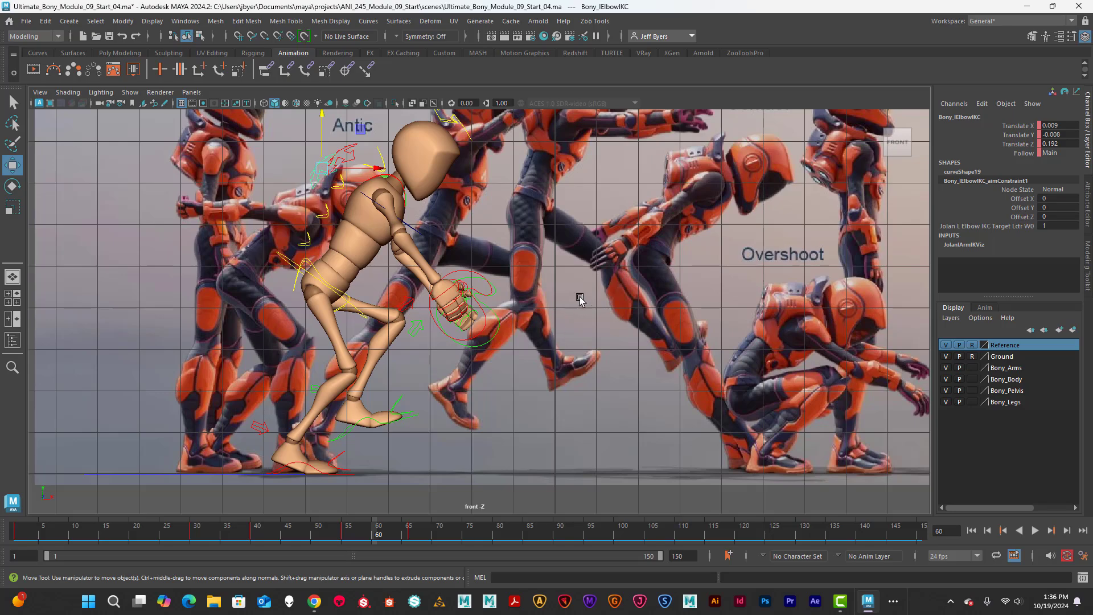
key("space")
key("space")
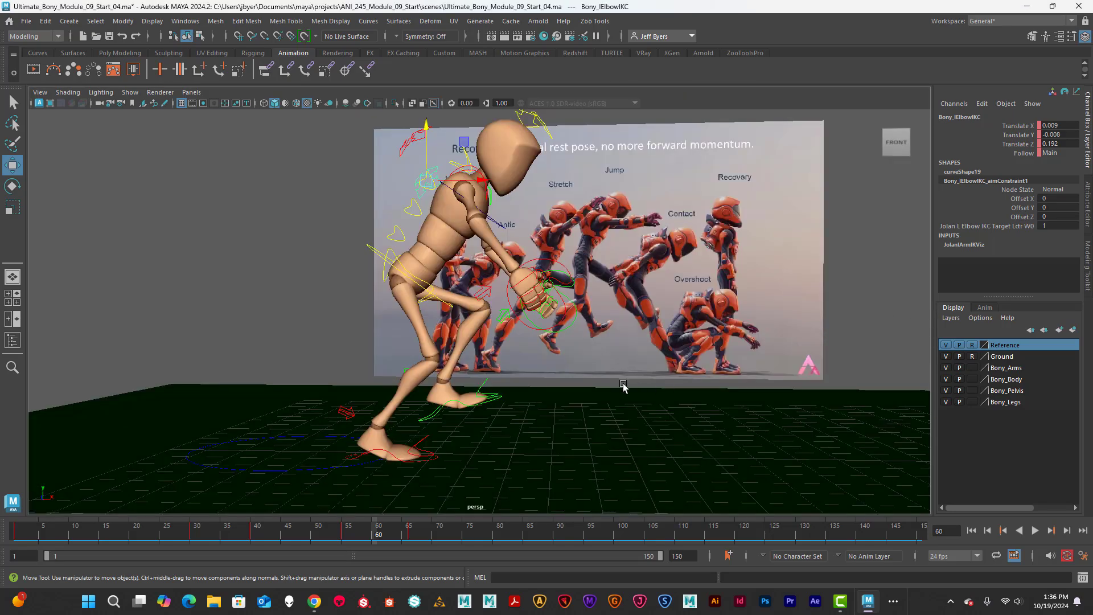
mouse_move(588, 333)
left_mouse_down("alt")
mouse_move(564, 319)
mouse_move(468, 342)
mouse_move(588, 339)
mouse_move(581, 332)
left_mouse_up("alt")
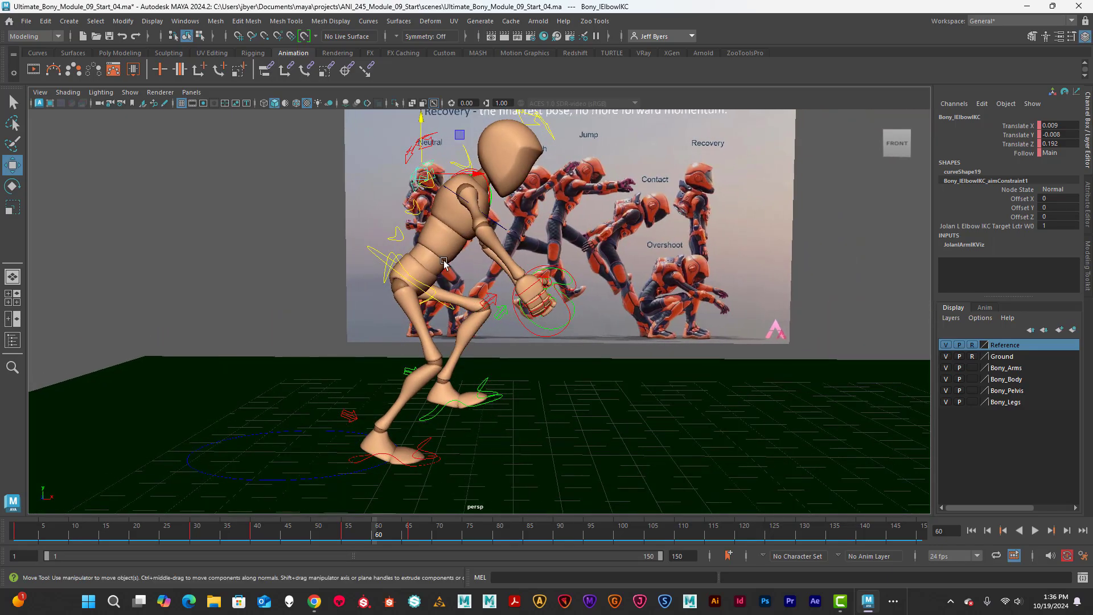
left_click_drag(443, 261, 425, 261, "alt")
left_click_drag(367, 159, 353, 206)
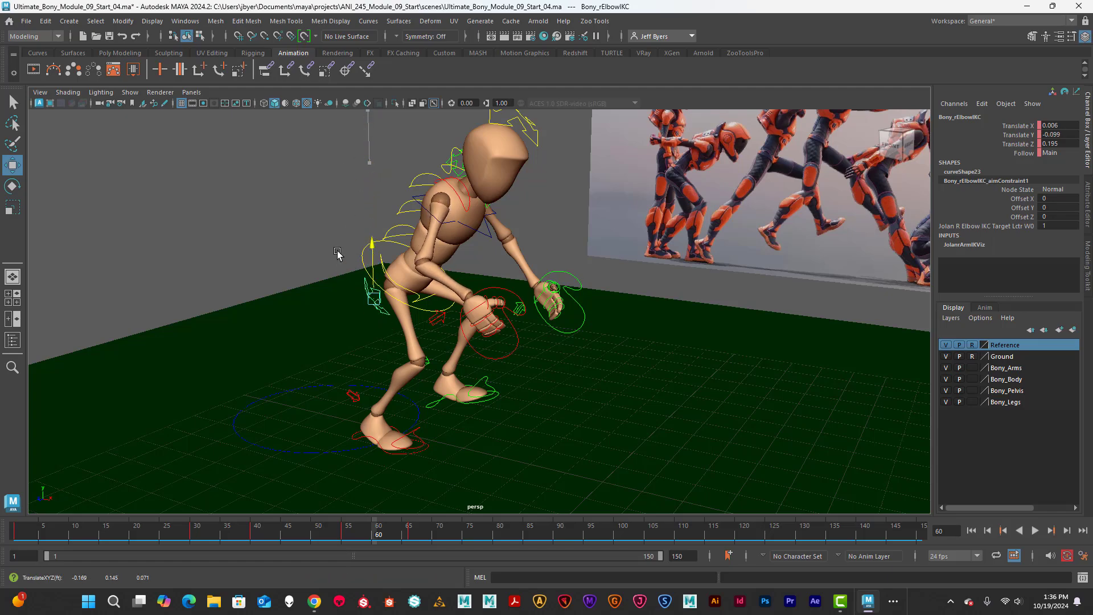
left_click_drag(329, 261, 493, 301, "alt")
left_click_drag(446, 256, 446, 266)
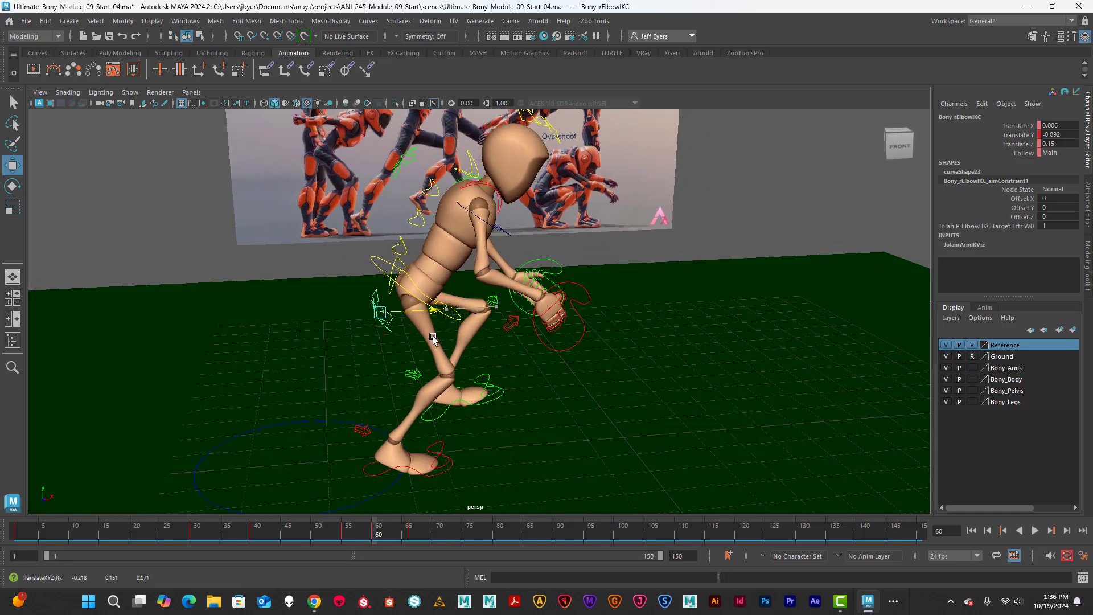
left_click_drag(462, 325, 374, 331, "alt")
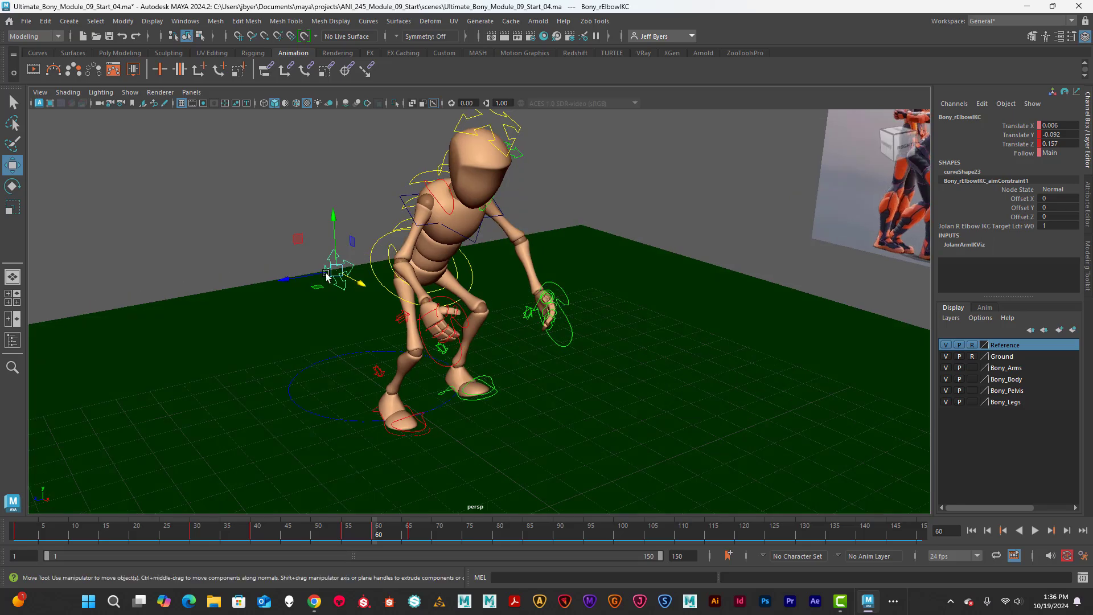
left_click_drag(302, 277, 333, 284)
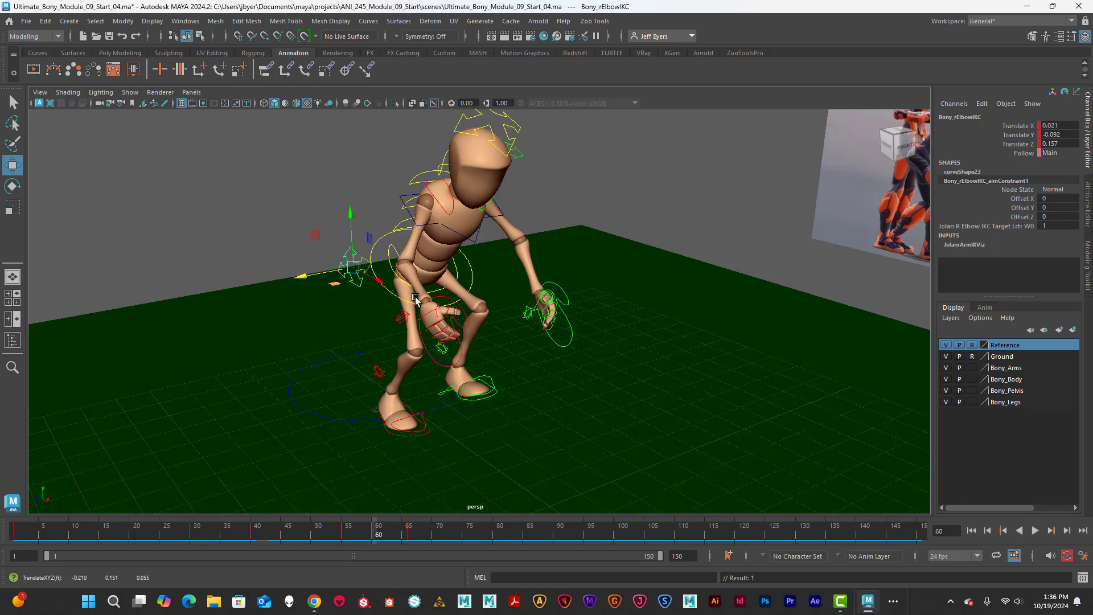
Lower the left elbow control at frame 60 to about Translate Y -0.086
left_click_drag(415, 299, 545, 228, "alt")
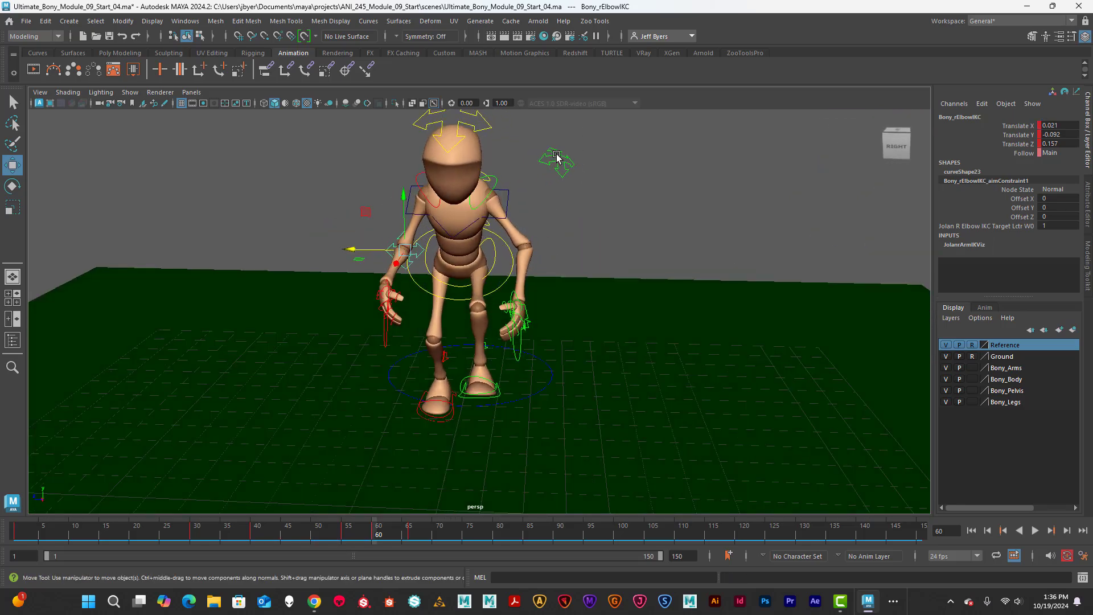
left_click_drag(564, 133, 560, 159)
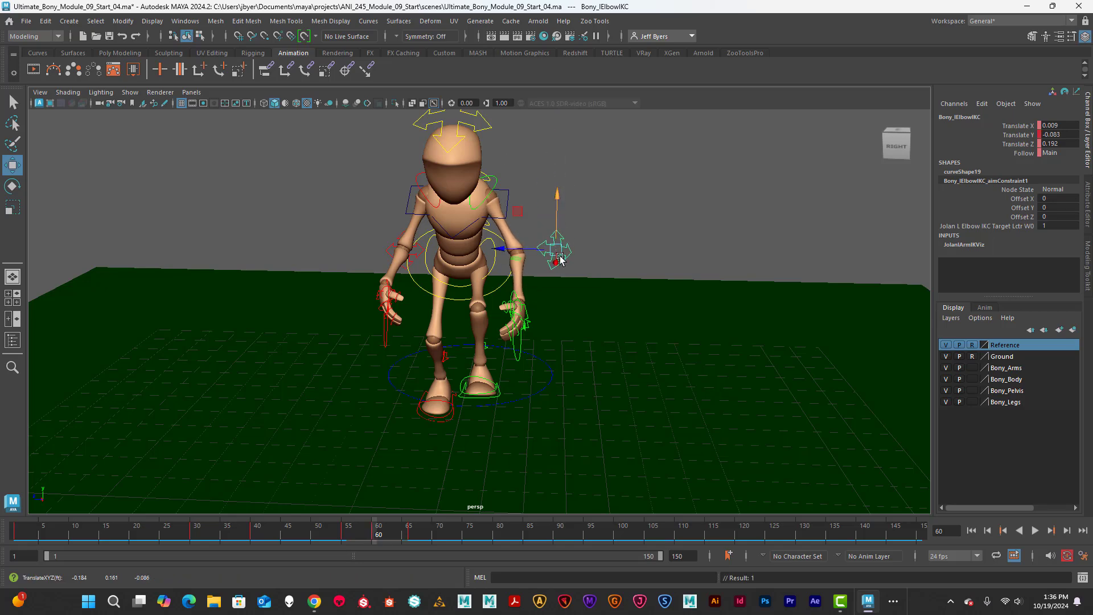
left_click_drag(560, 259, 566, 229, "alt")
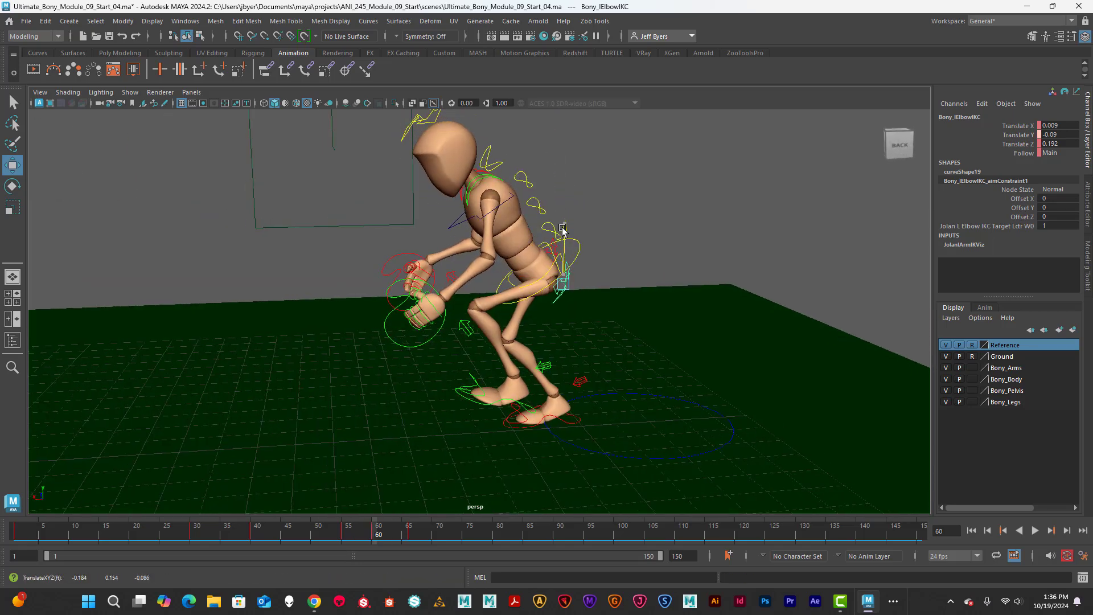
left_click_drag(561, 275, 564, 308, "alt")
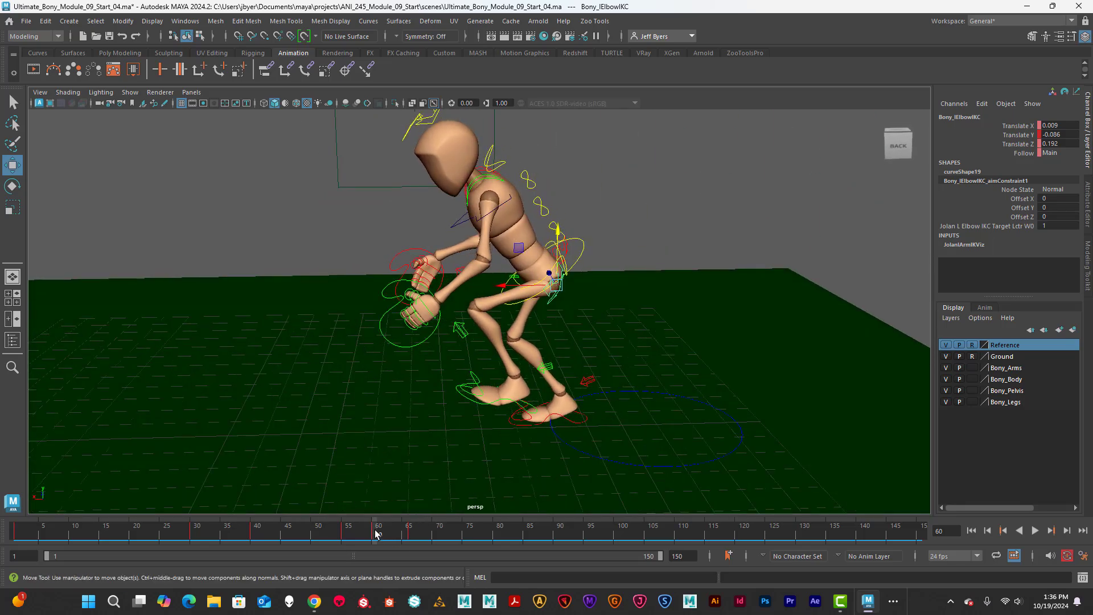
Review the motion from the neutral pose through the antic to the frame 66 stretch from several perspective angles, checking the elbows and arm swing
key("alt+v")
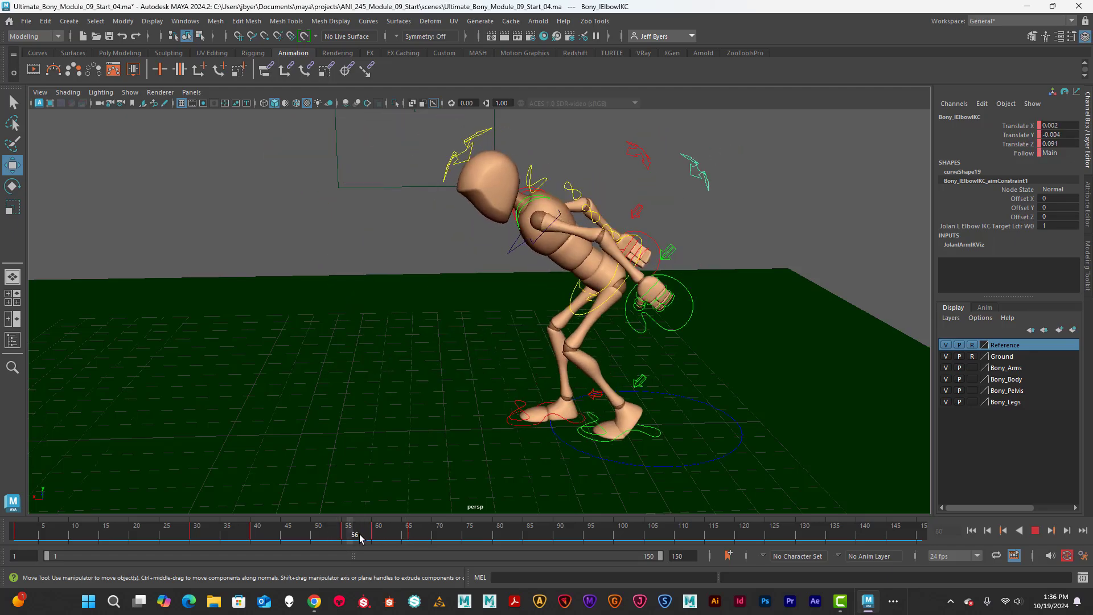
left_click_drag(300, 420, 481, 437, "alt")
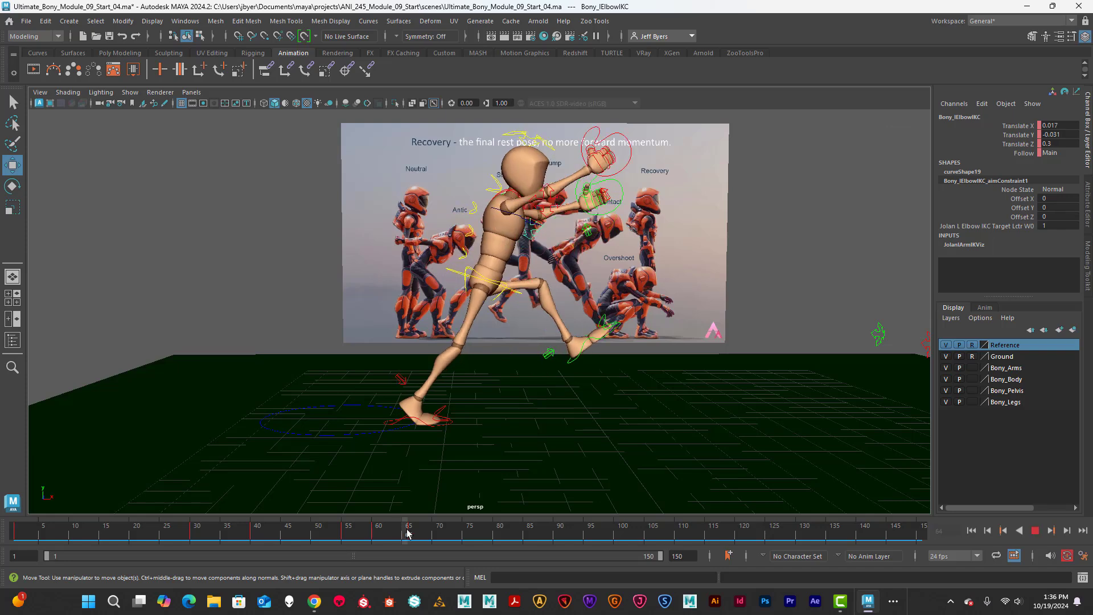
key("alt+v")
left_click_drag(343, 533, 177, 537)
left_click_drag(251, 538, 413, 546)
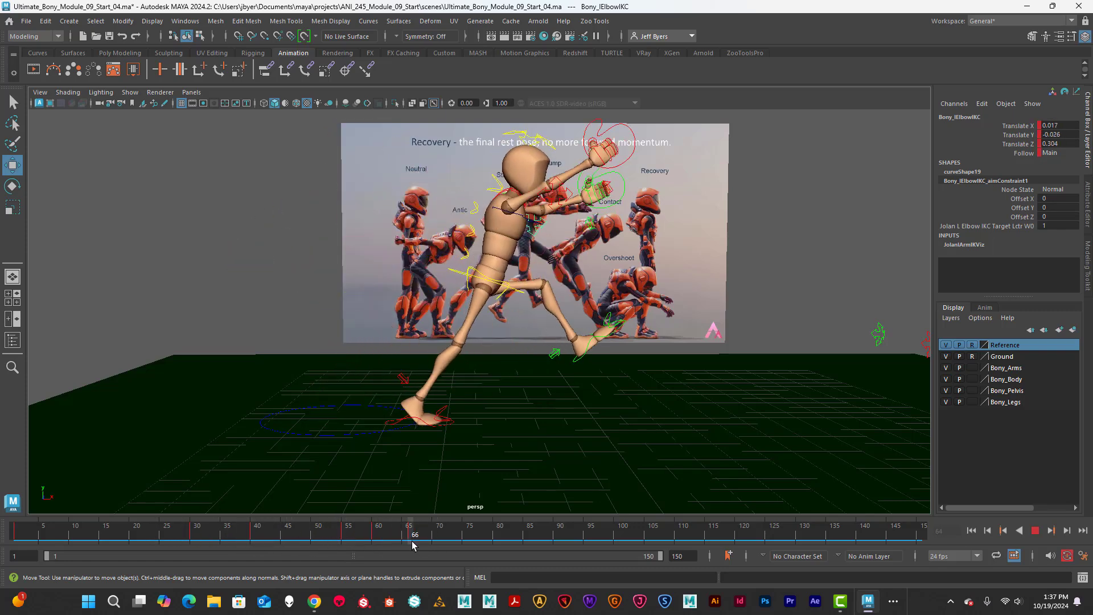
mouse_move(540, 430)
left_mouse_down("alt")
mouse_move(518, 430)
mouse_move(539, 427)
left_mouse_up("alt")
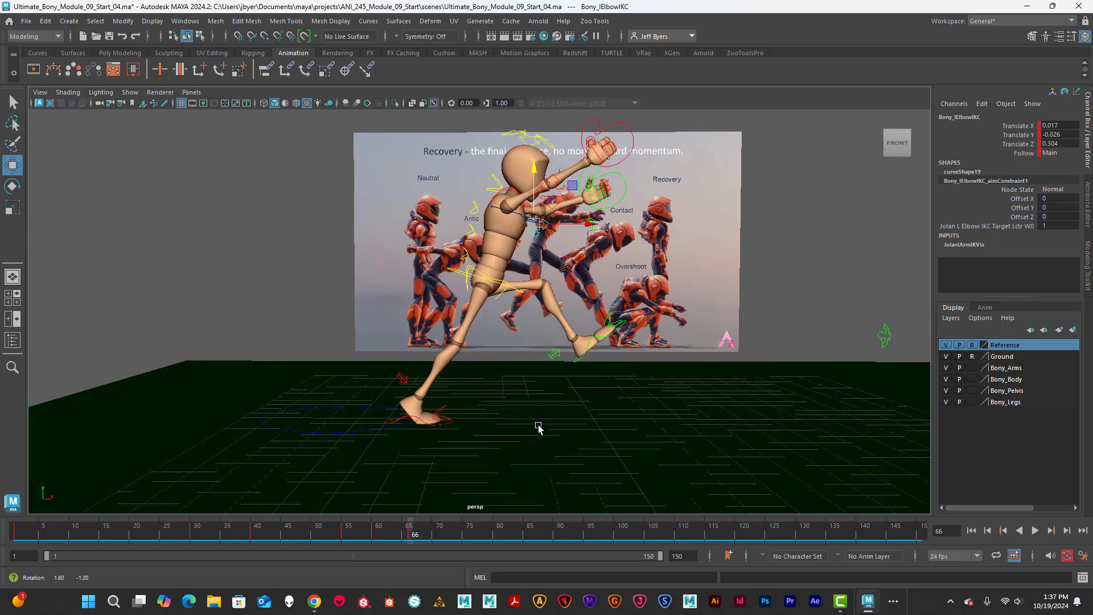
left_click_drag(406, 531, 328, 546)
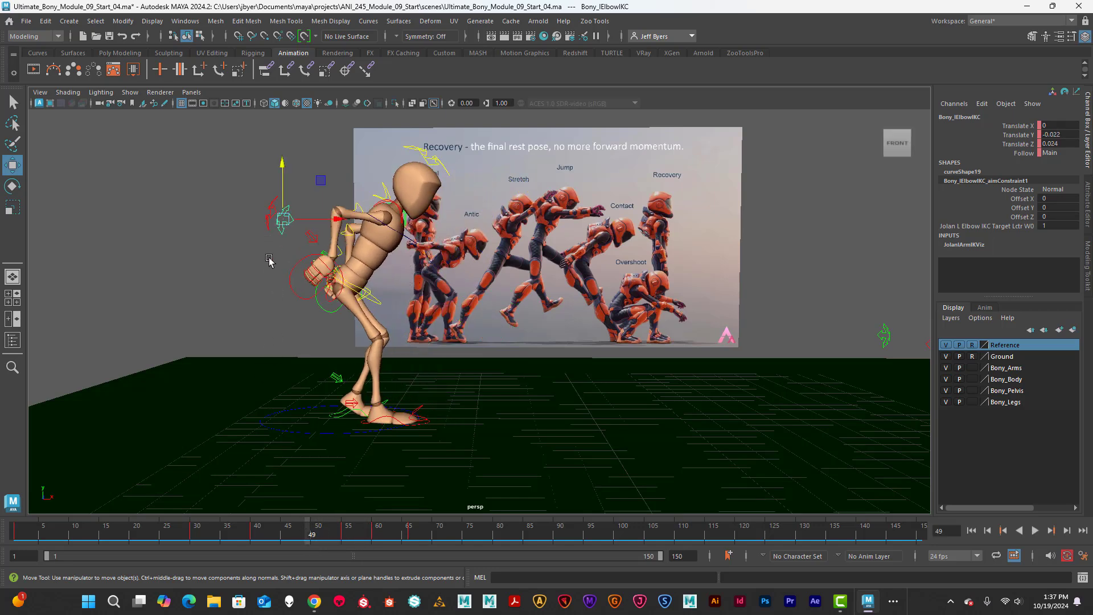
mouse_move(269, 260)
left_mouse_down("alt")
mouse_move(248, 294)
mouse_move(269, 266)
left_mouse_up("alt")
left_click_drag(285, 378, 304, 538, "alt")
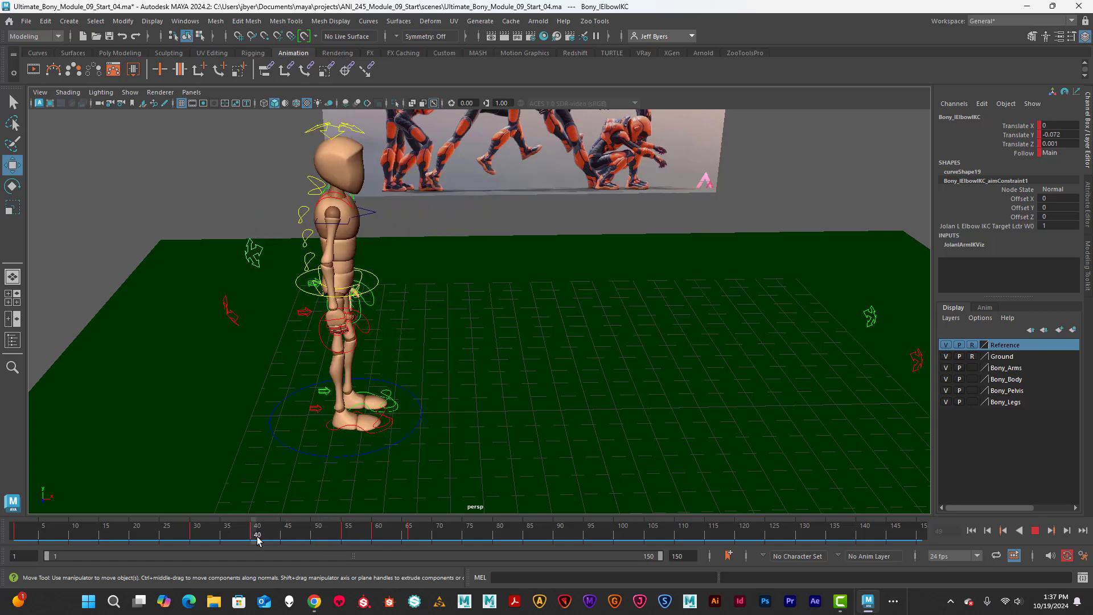
left_click_drag(327, 545, 413, 550)
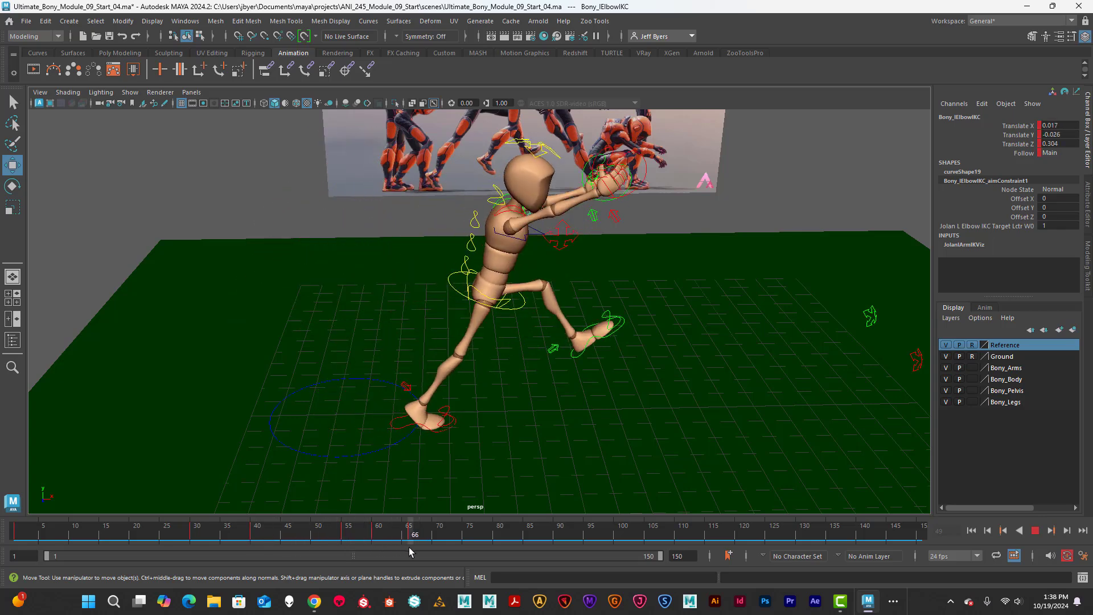
left_click_drag(596, 398, 583, 377, "alt")
middle_click_drag(598, 379, 585, 378, "alt")
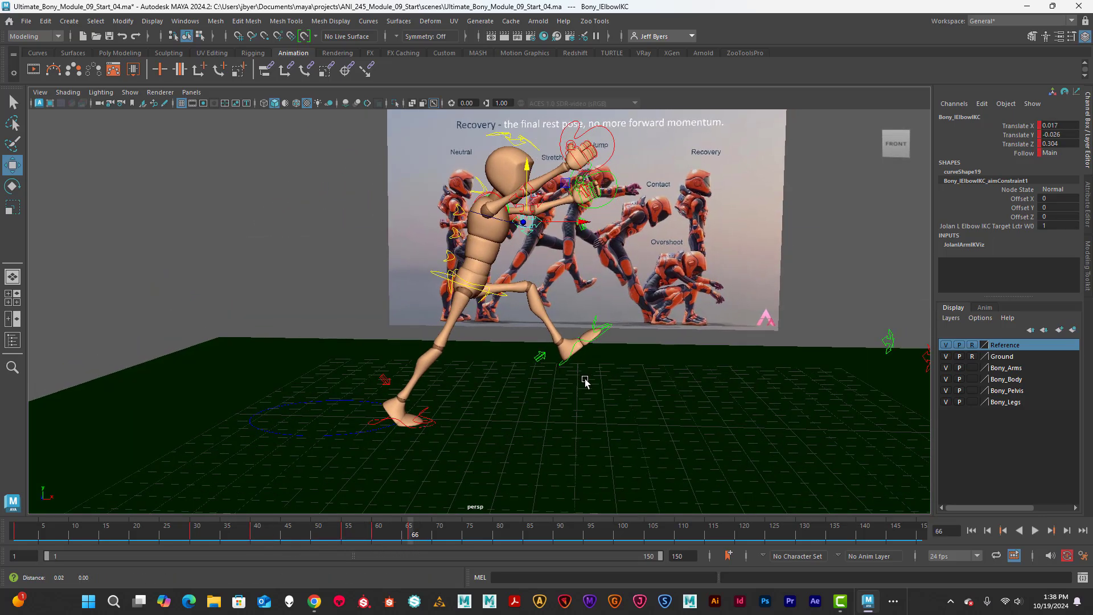